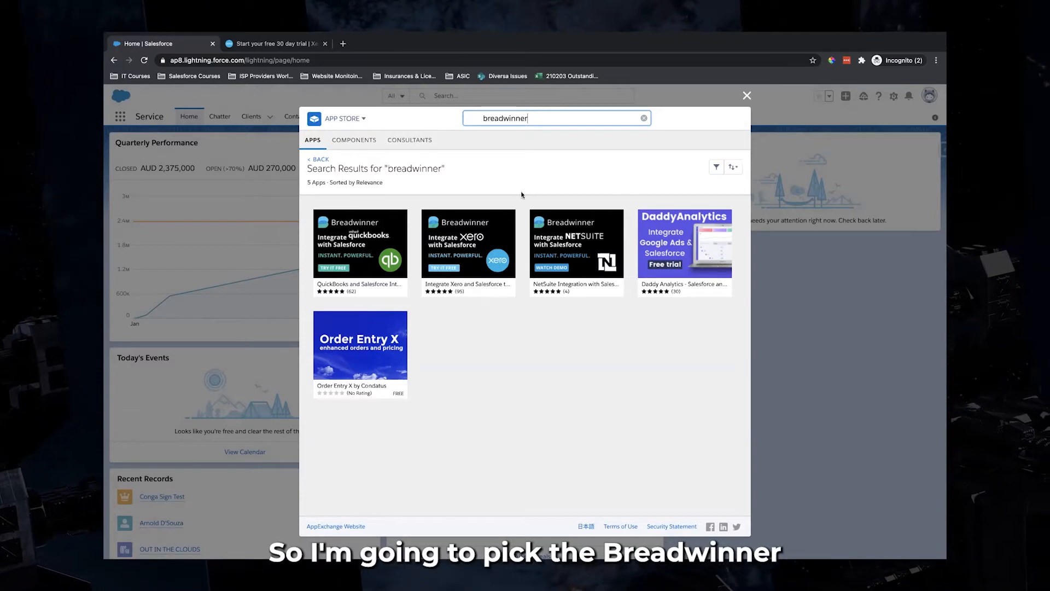
Open the 'Integrate Xero and Salesforce through Breadwinner' listing from the AppExchange search results
mouse_move(456, 253)
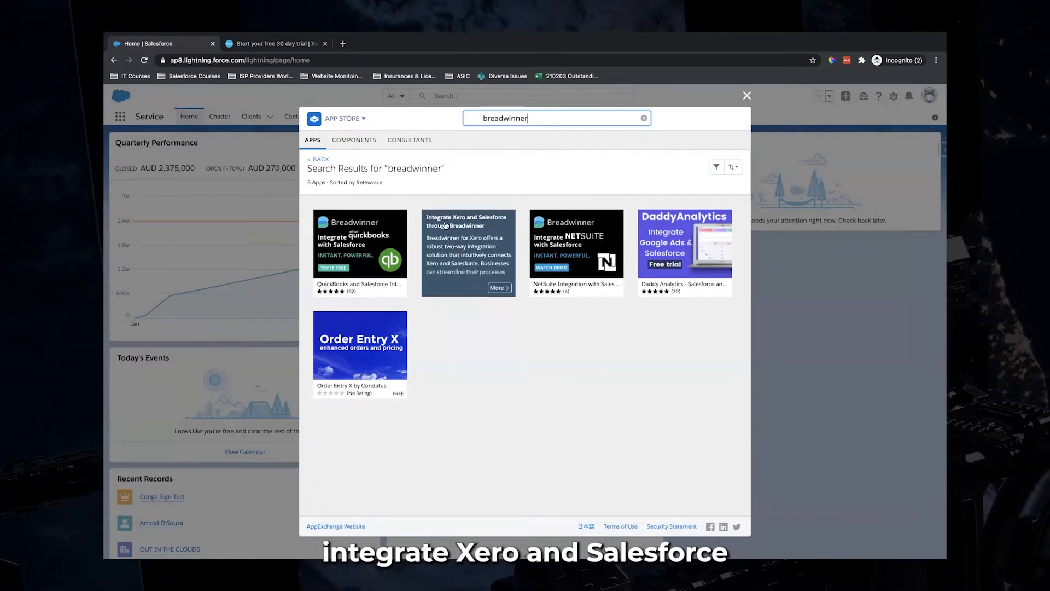
left_click(469, 271)
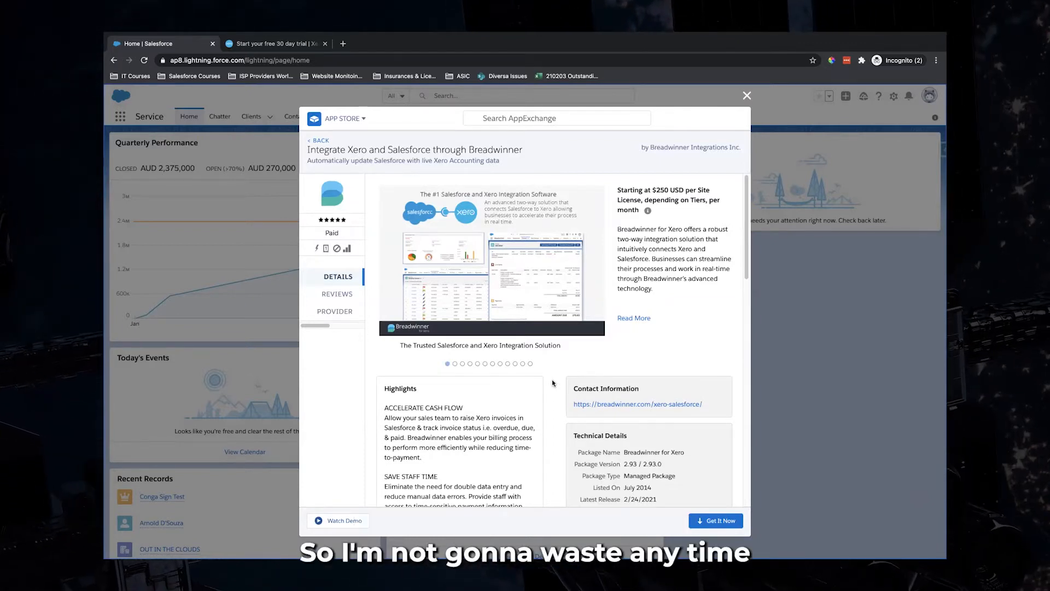
Choose Get It Now for Breadwinner and log in to AppExchange
left_click(713, 520)
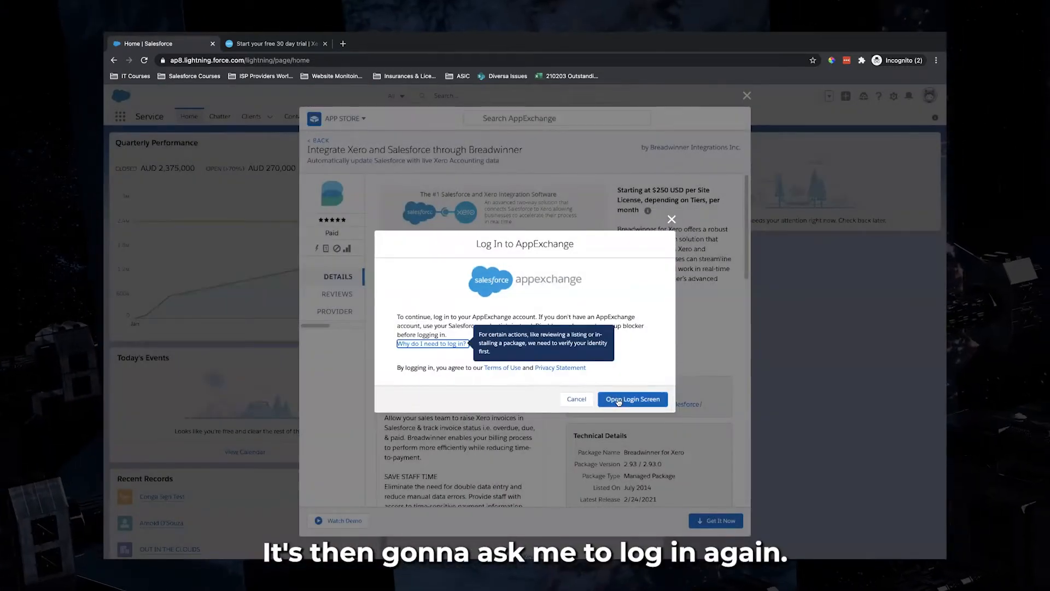
left_click(618, 400)
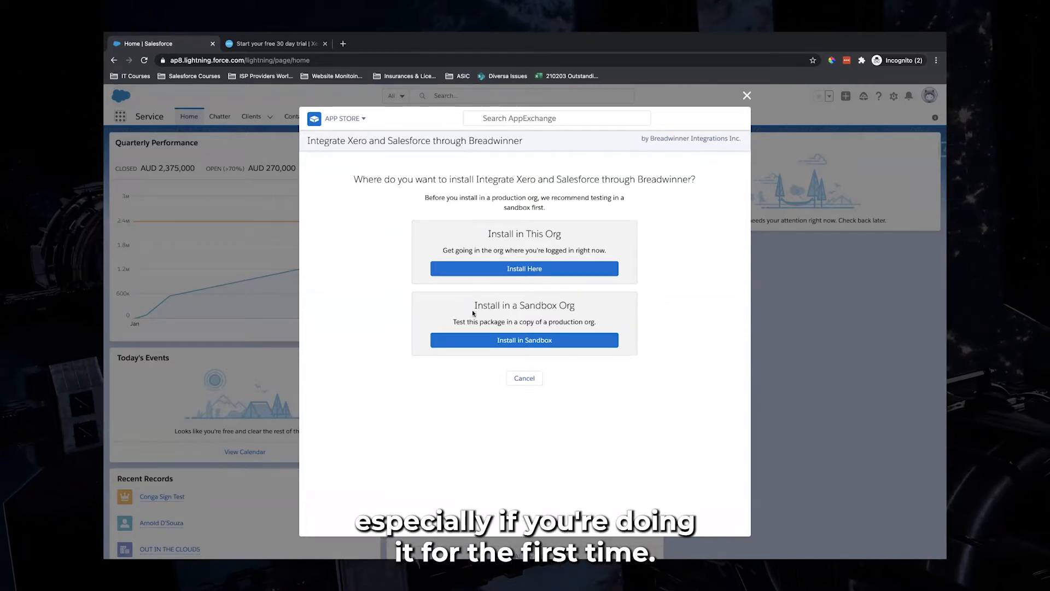
Install Breadwinner for Xero in this org, agree to the terms, and confirm the installation
left_click(524, 271)
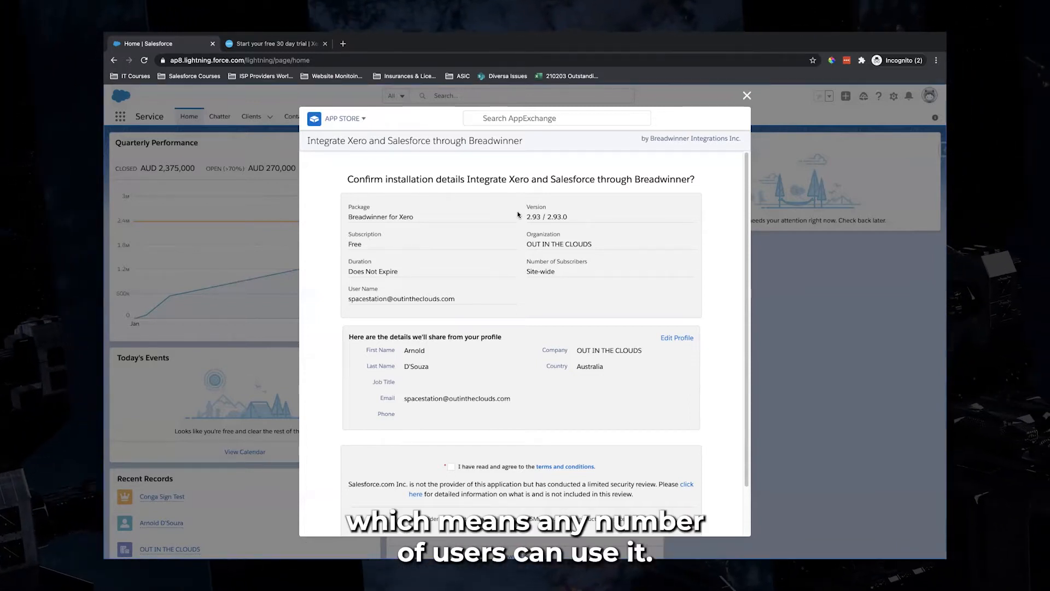
scroll(517, 218, "down", 1)
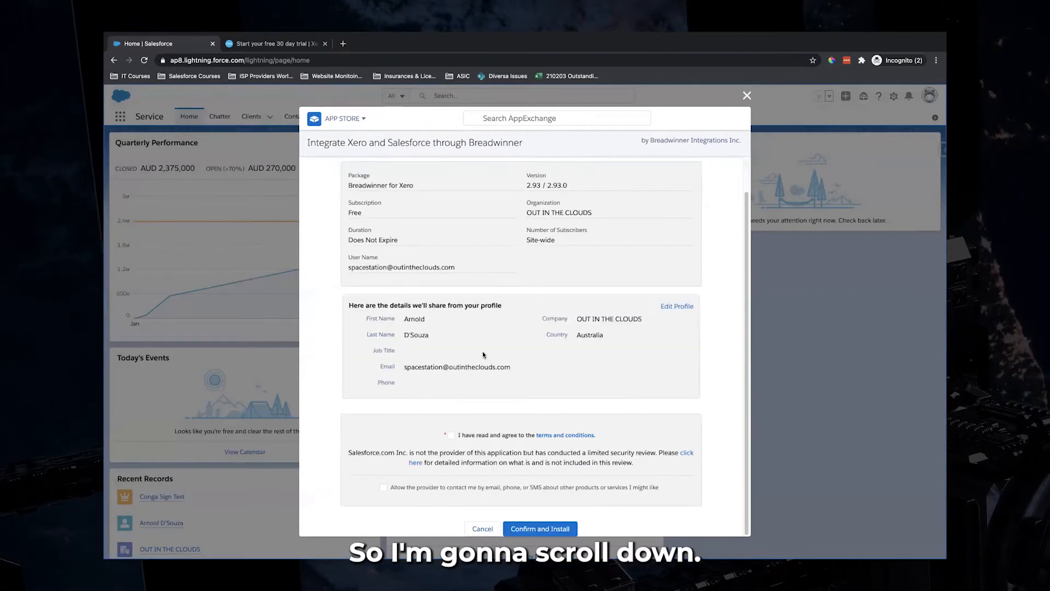
left_click(451, 435)
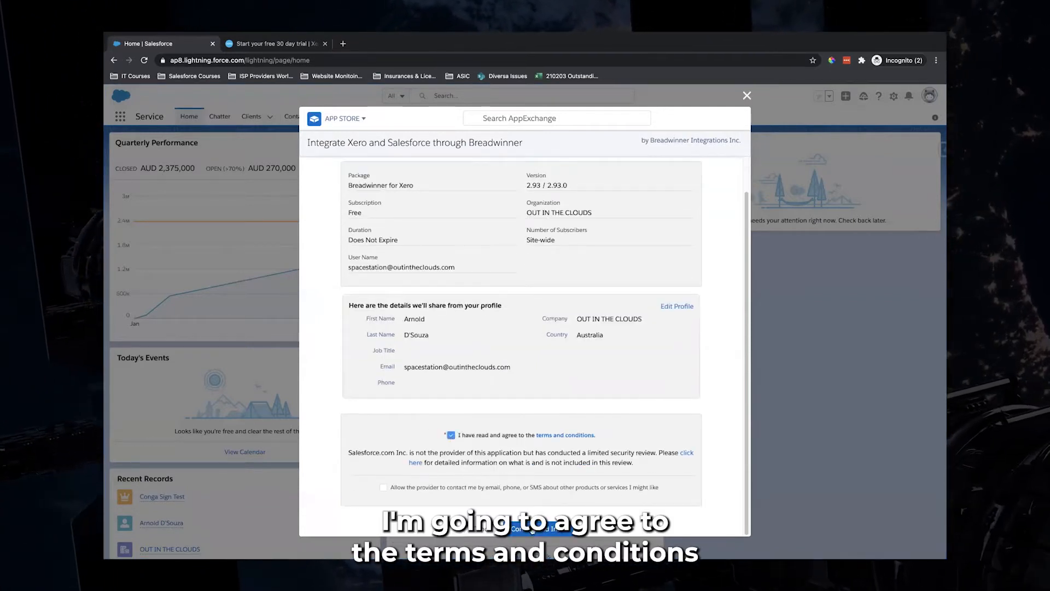
left_click(529, 528)
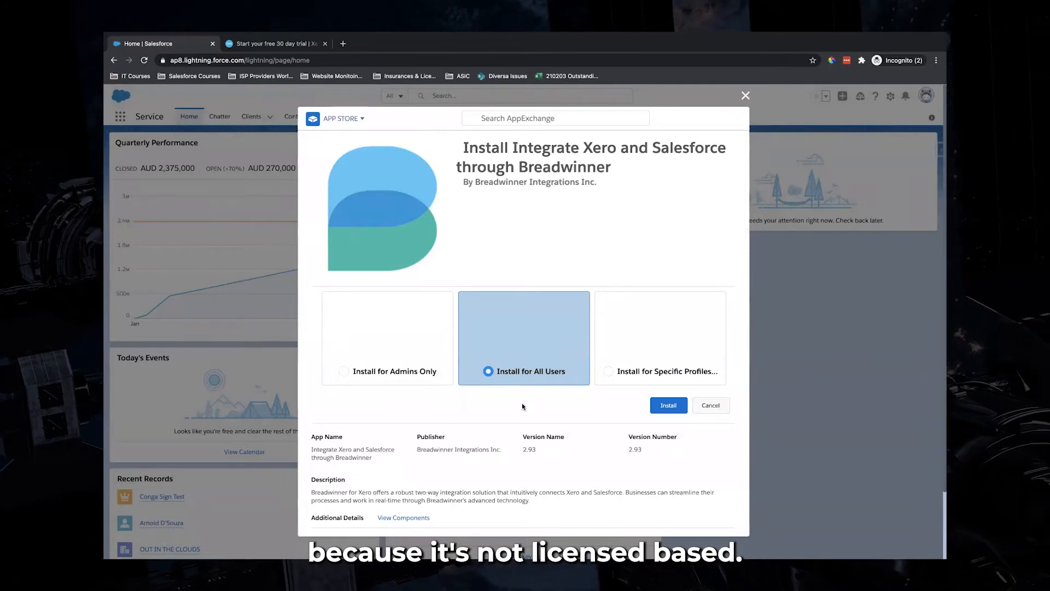
Install Breadwinner for all users with third-party access granted, then go to the Xero trial page
left_click(670, 405)
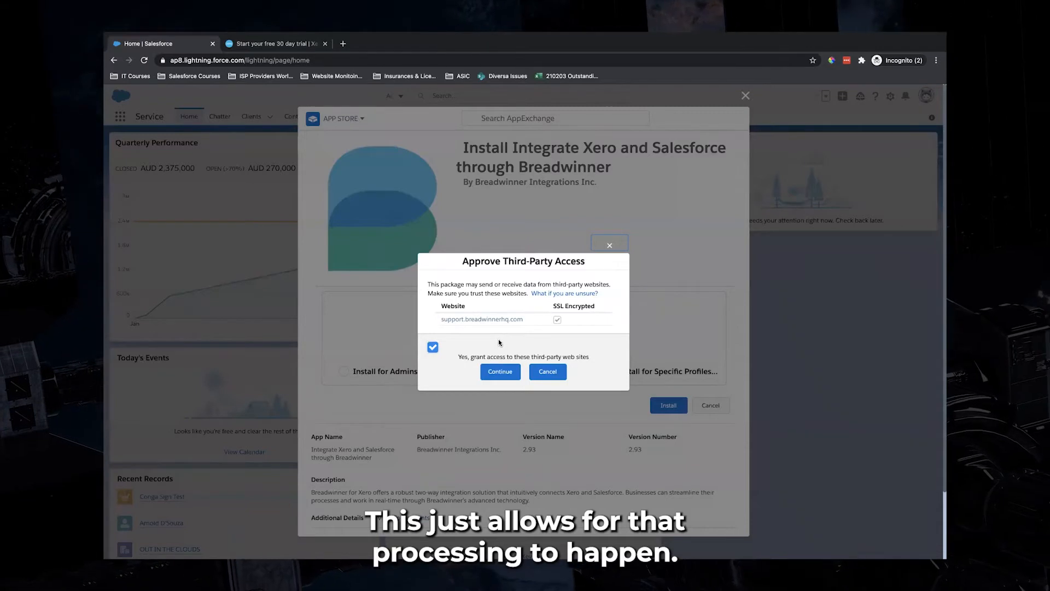
left_click(498, 373)
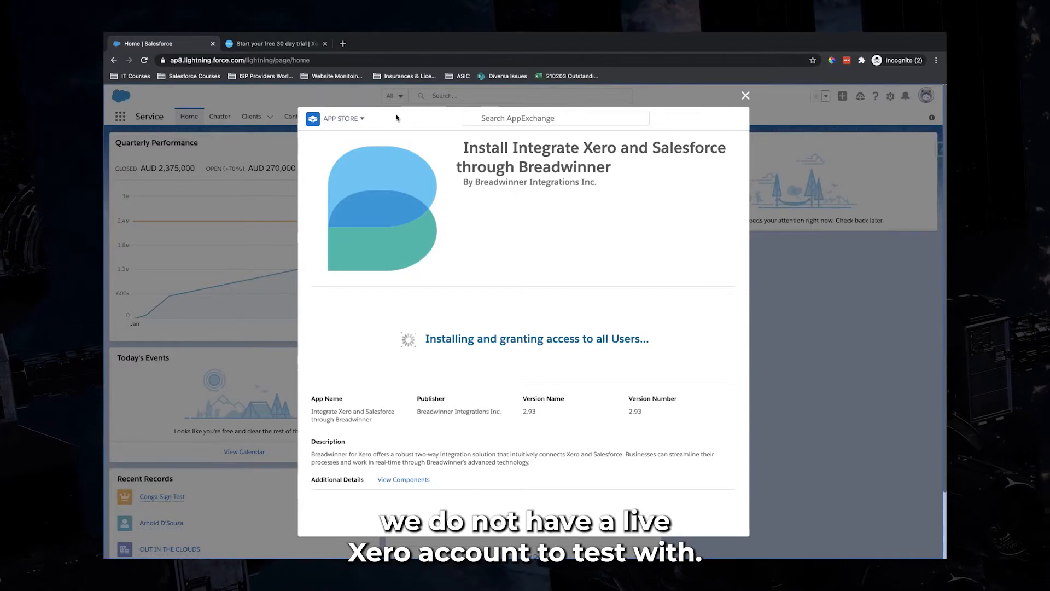
left_click(297, 43)
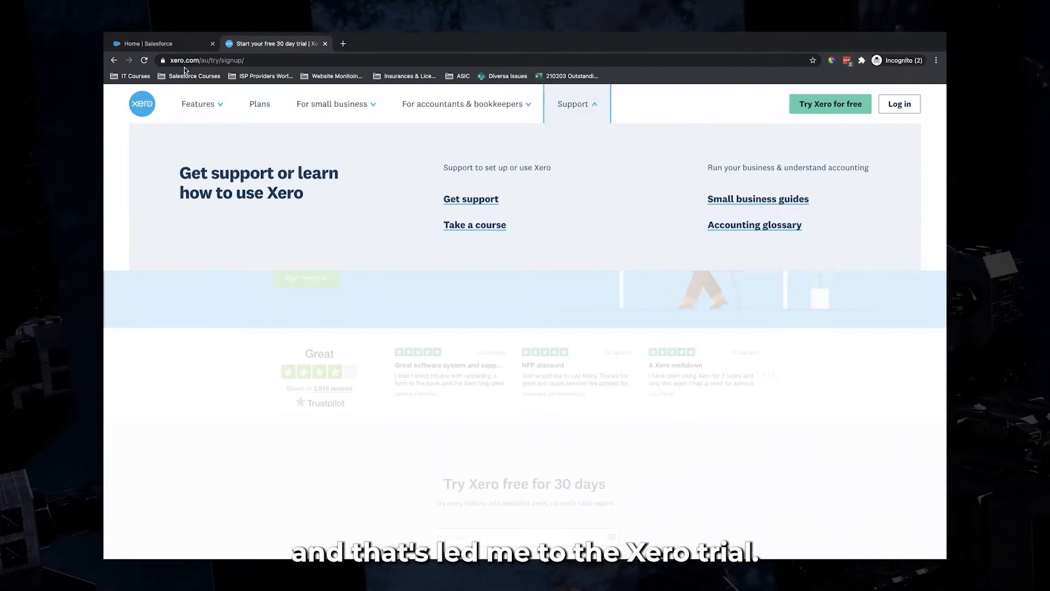
Start Xero's free trial form and enter the first name, last name and email address
left_click(830, 105)
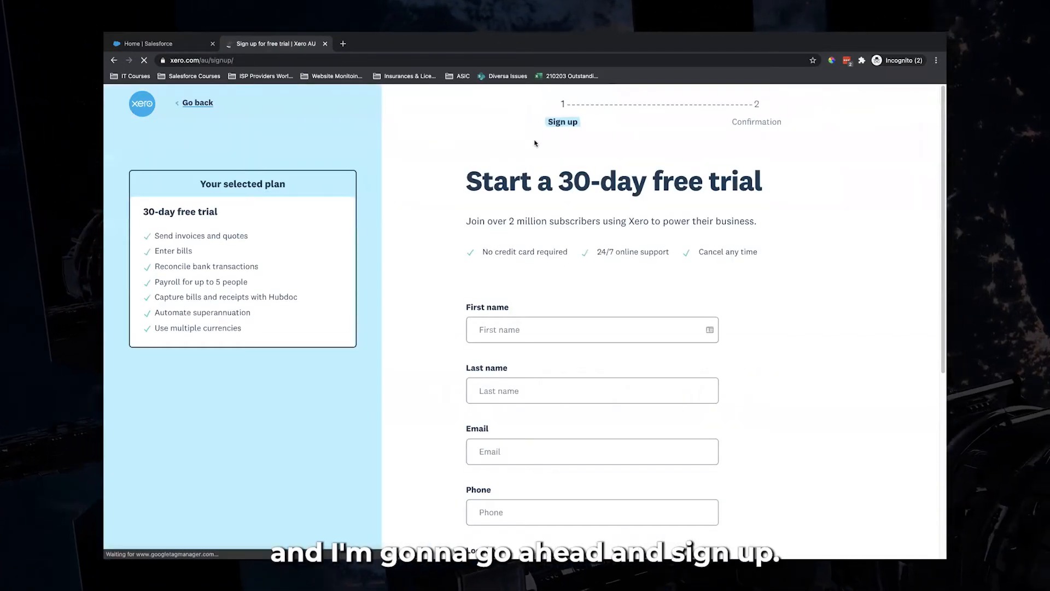
left_click(547, 330)
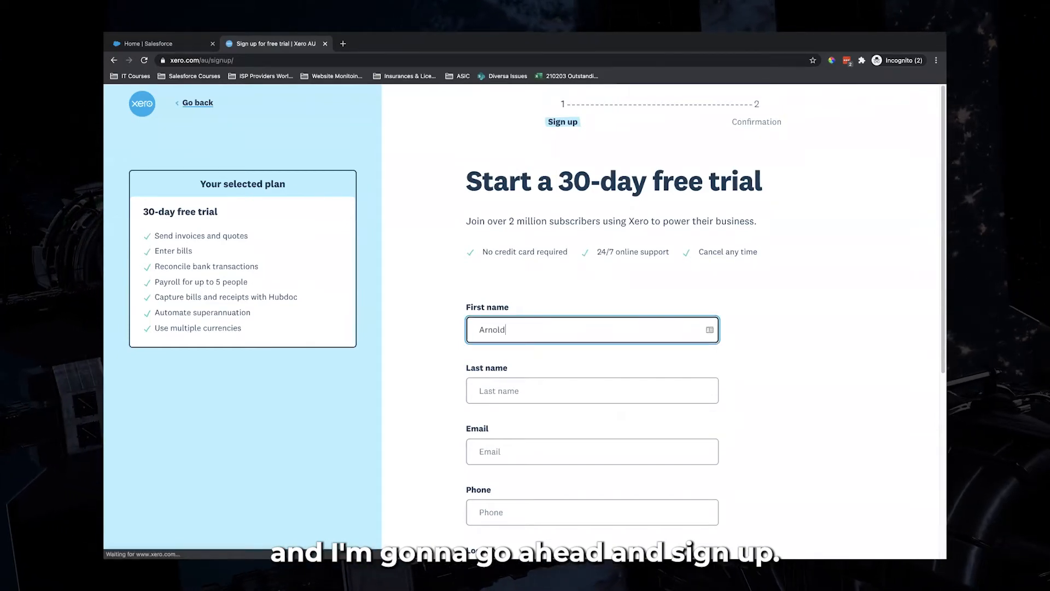
key("Tab")
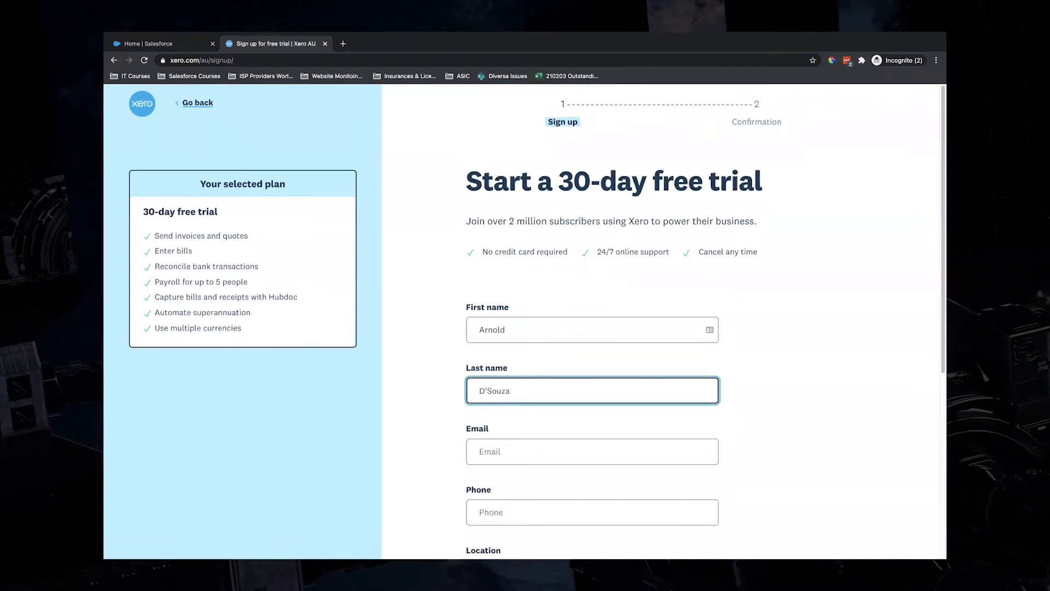
key("Tab")
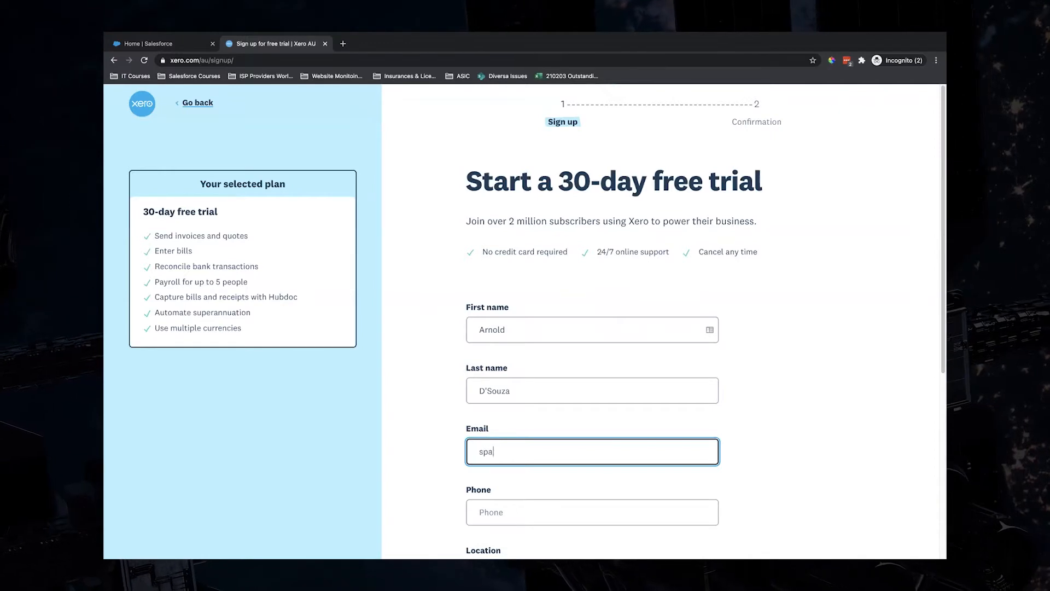
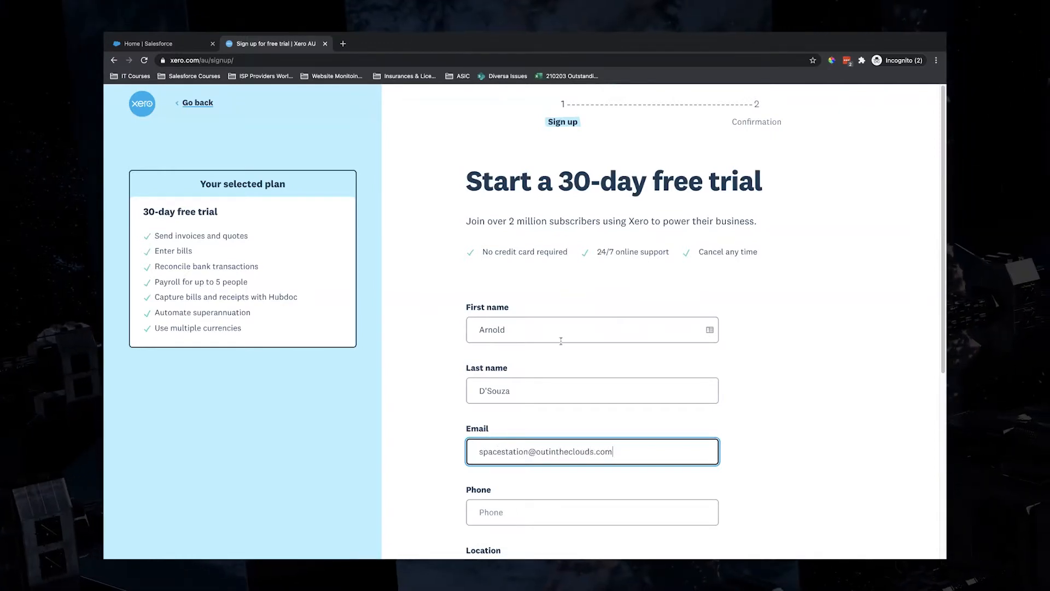
Complete the reCAPTCHA, accept the terms, add the required phone number, and submit the sign-up
scroll(561, 340, "down", 5)
left_click(479, 386)
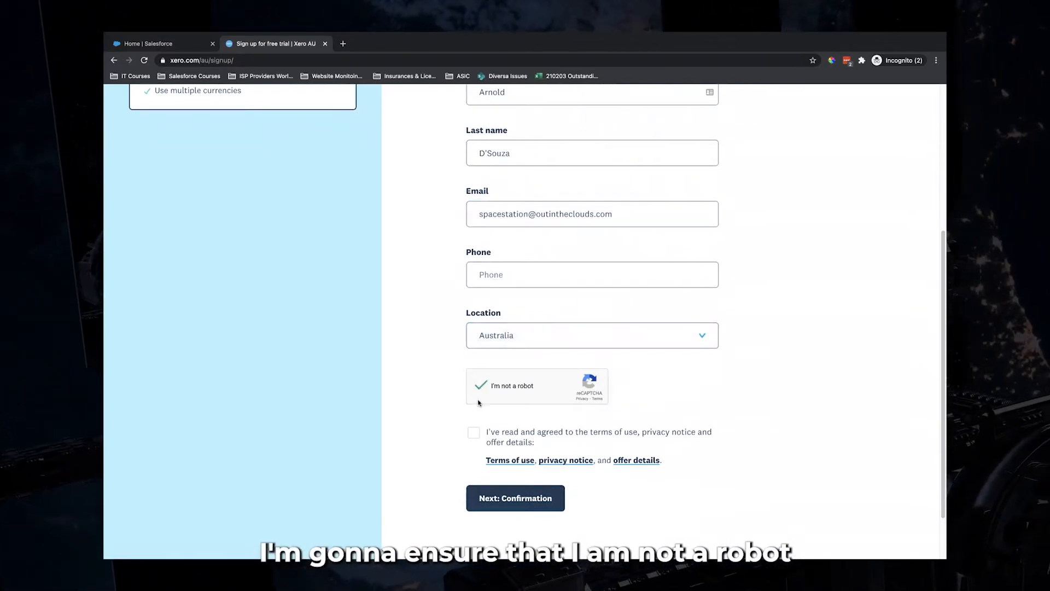
left_click(474, 432)
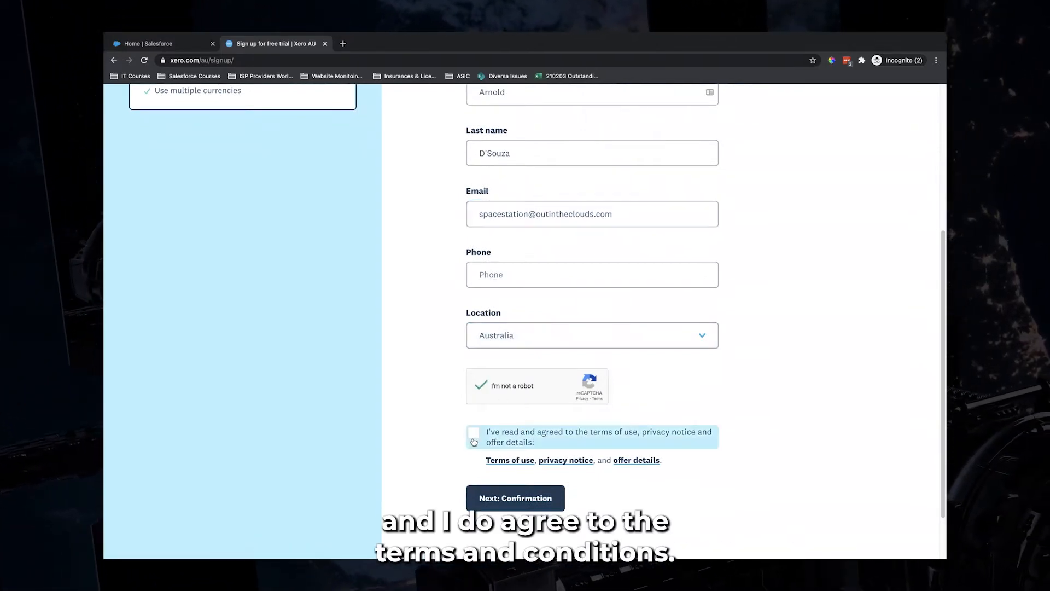
left_click(513, 498)
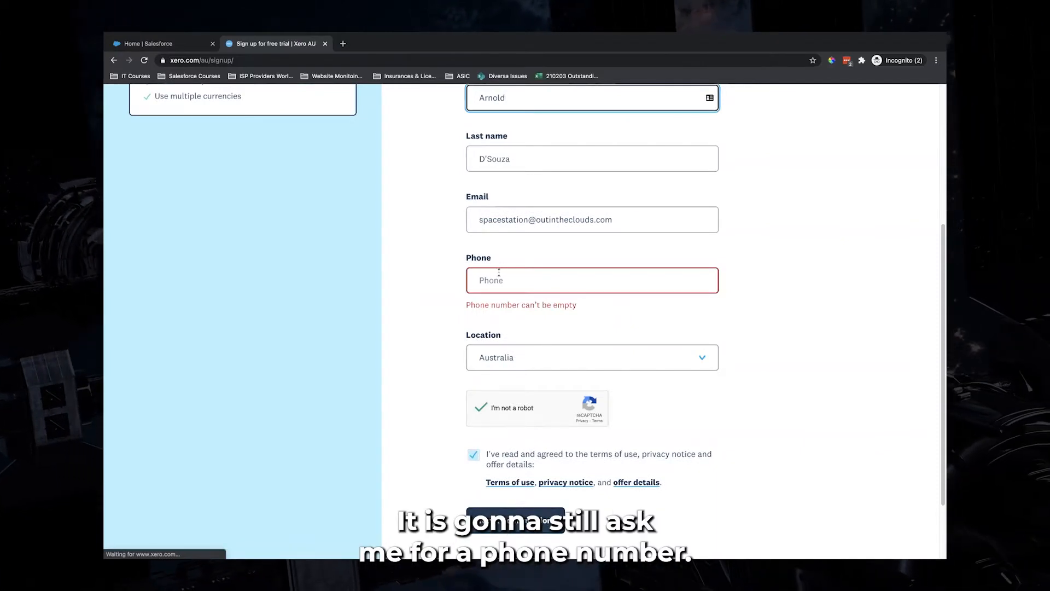
left_click(498, 272)
left_click(531, 220)
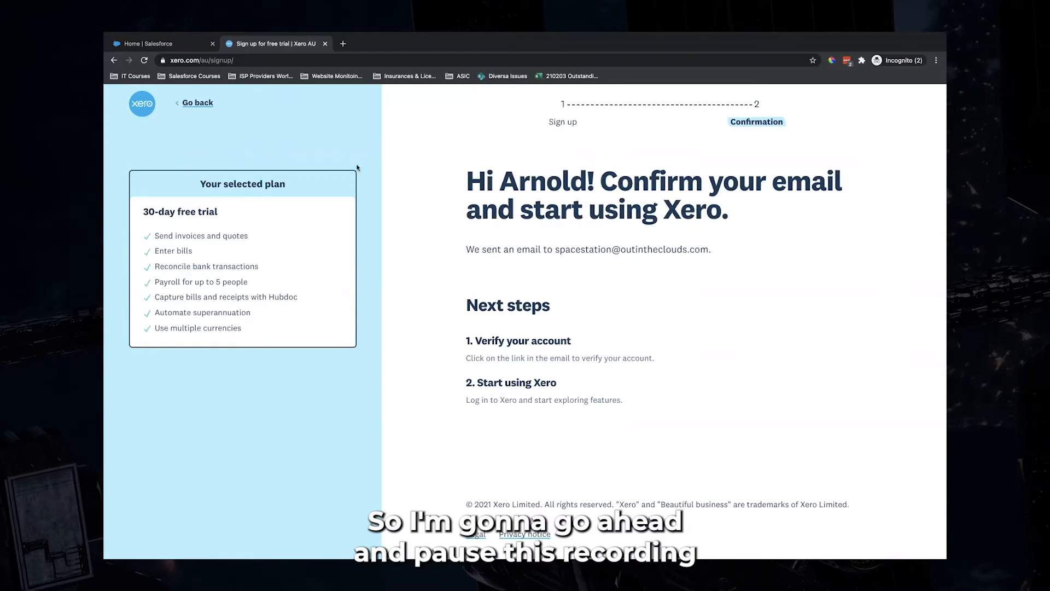
Dismiss Salesforce's notice that the Breadwinner install will finish later
left_click(187, 50)
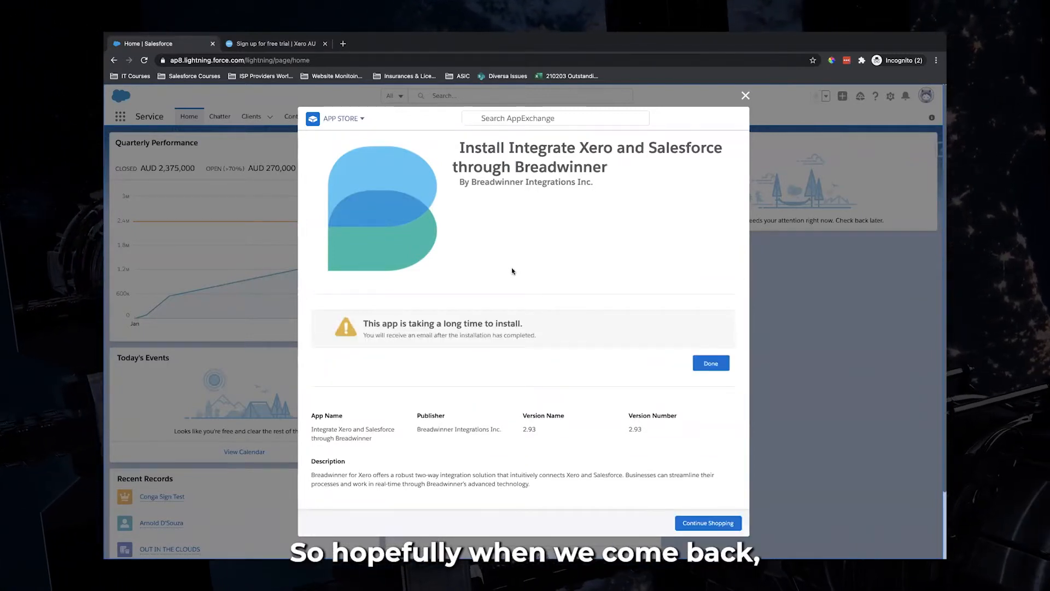
left_click(712, 364)
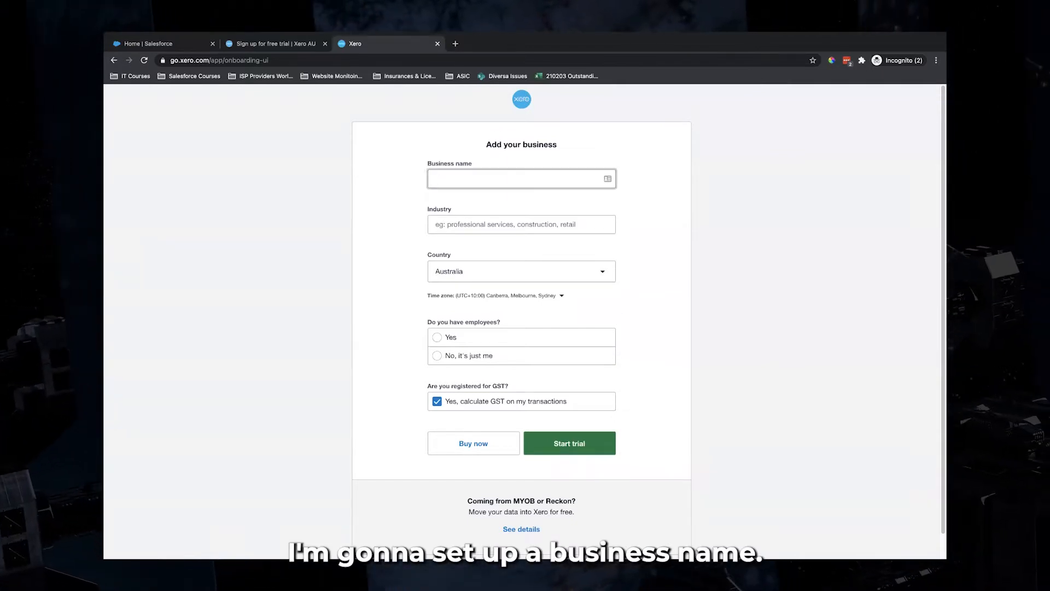
Enter Space Station with IT Professional Services industry in Australia and start the Xero trial
type("Space Station")
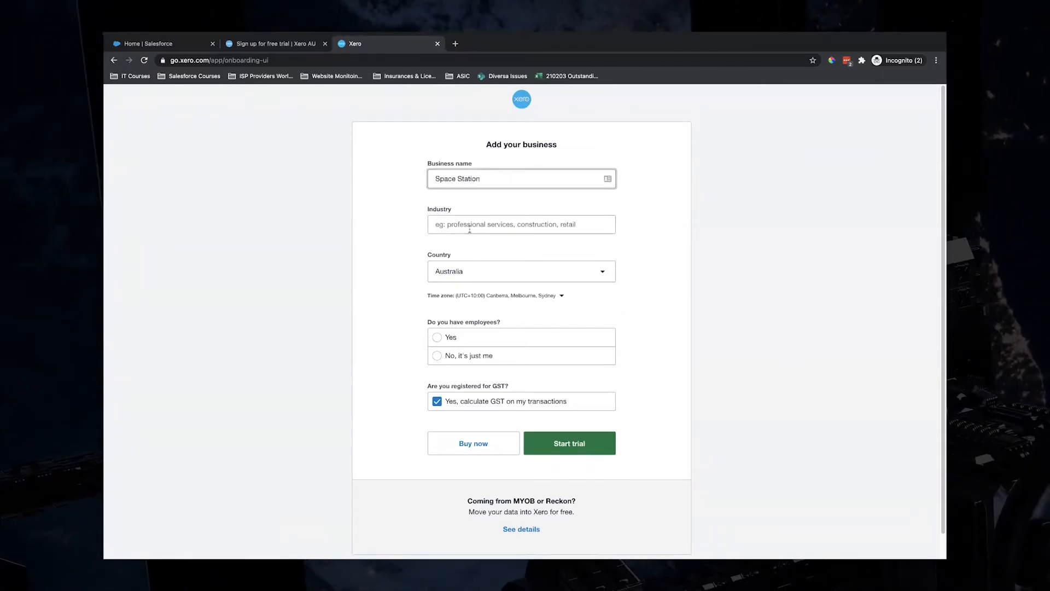
left_click(470, 229)
type("Profess")
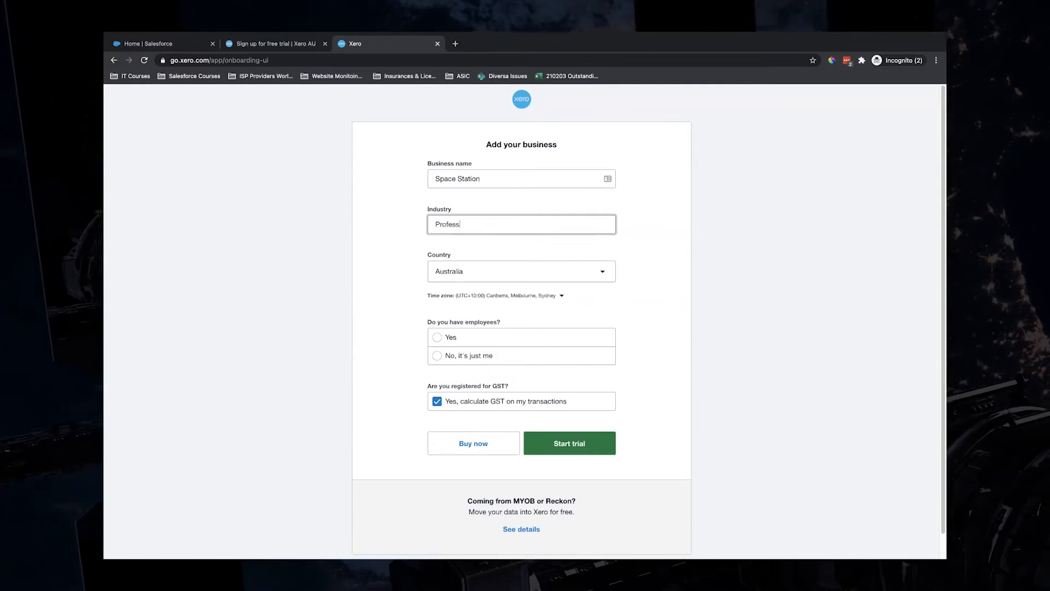
type("sional Services")
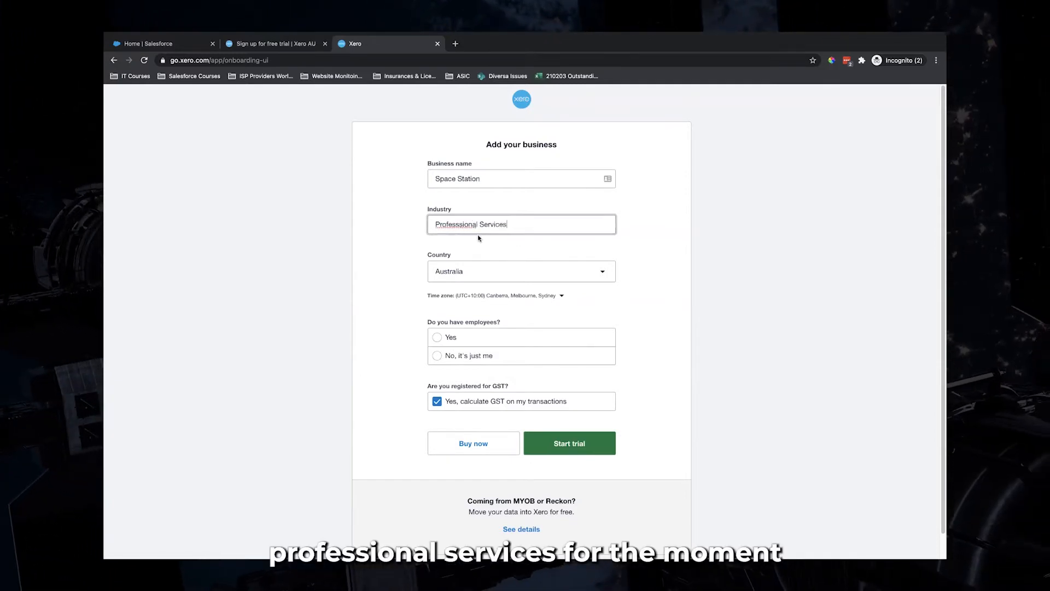
right_click(452, 226)
left_click(475, 229)
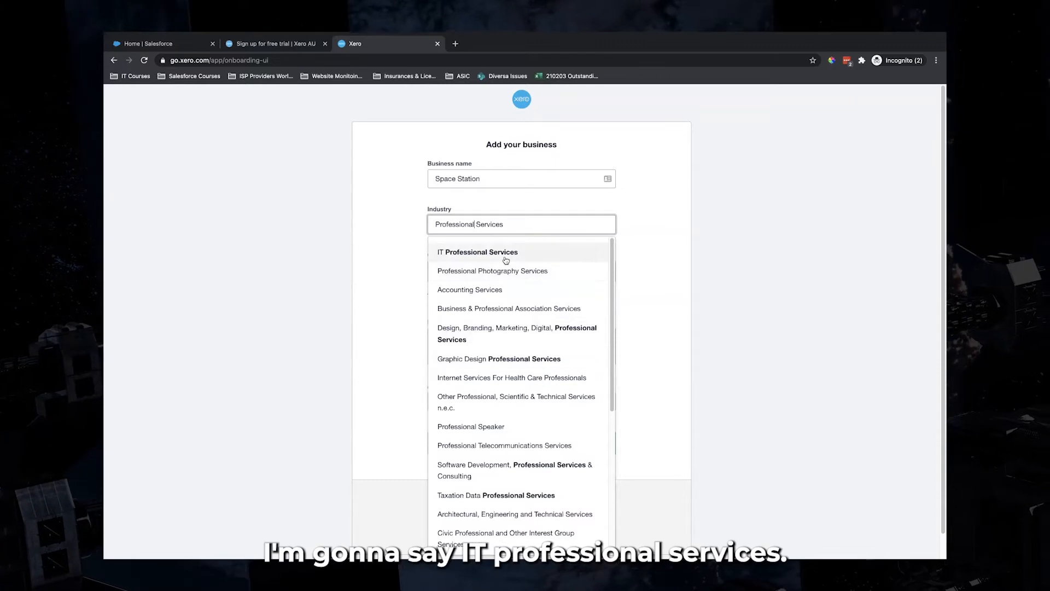
left_click(476, 254)
scroll(379, 301, "down", 1)
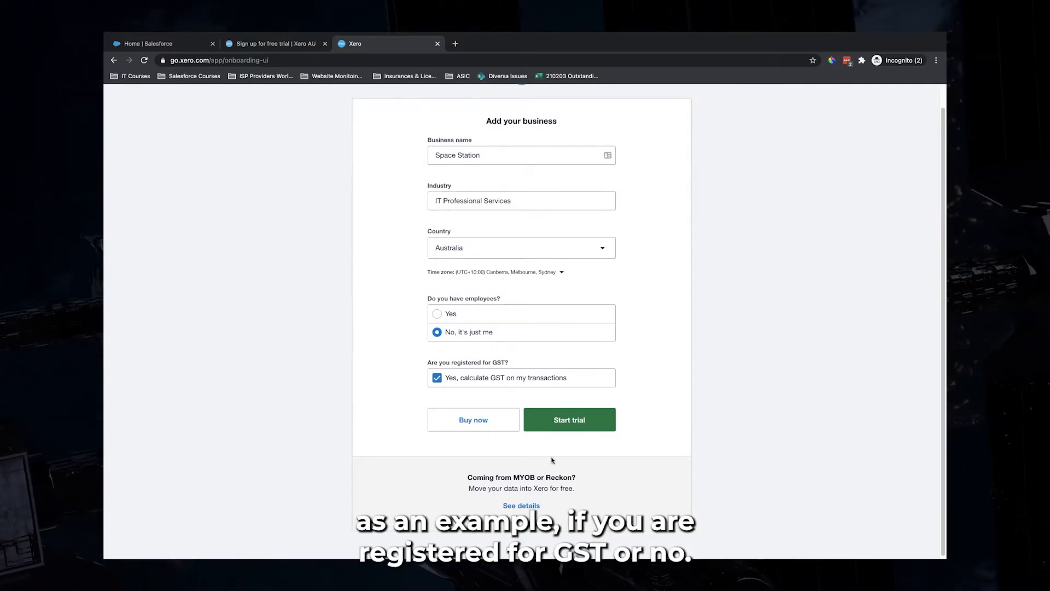
left_click(565, 427)
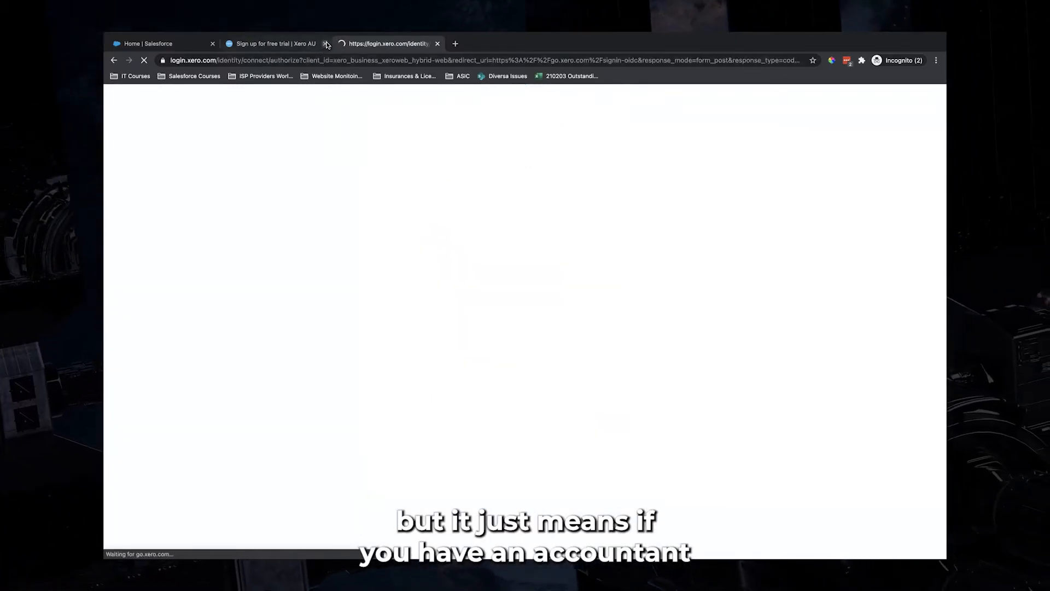
Close the leftover sign-up tab and go to Business > Invoices in Xero
left_click(326, 43)
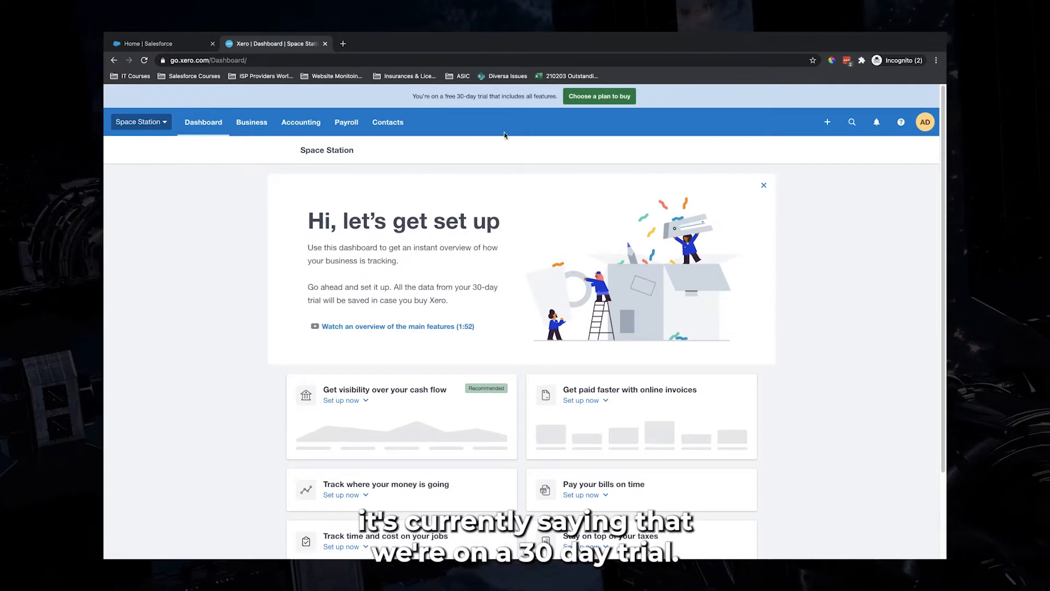
left_click(249, 123)
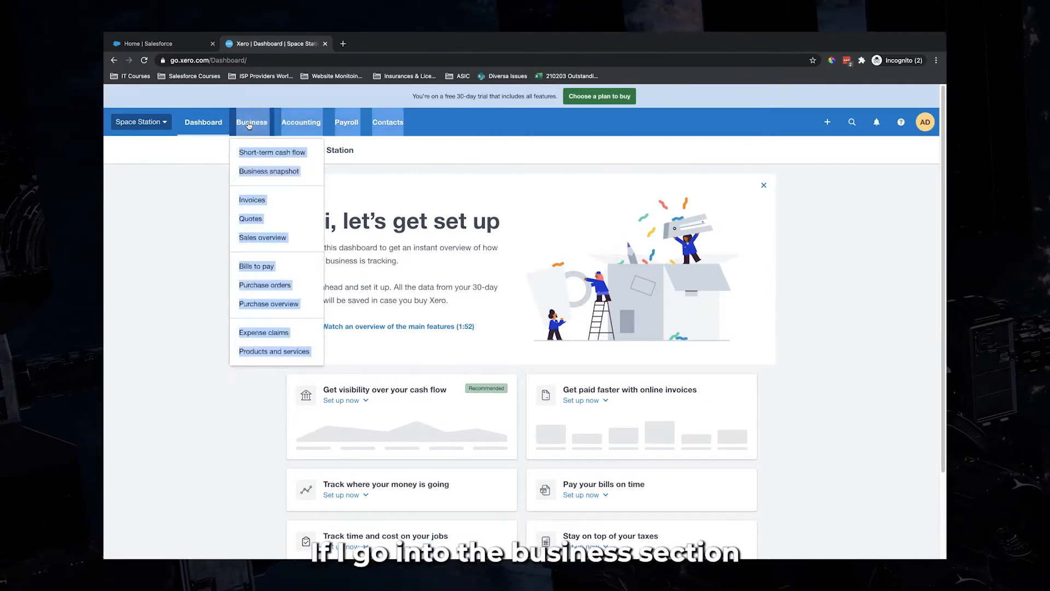
left_click(167, 272)
left_click(248, 122)
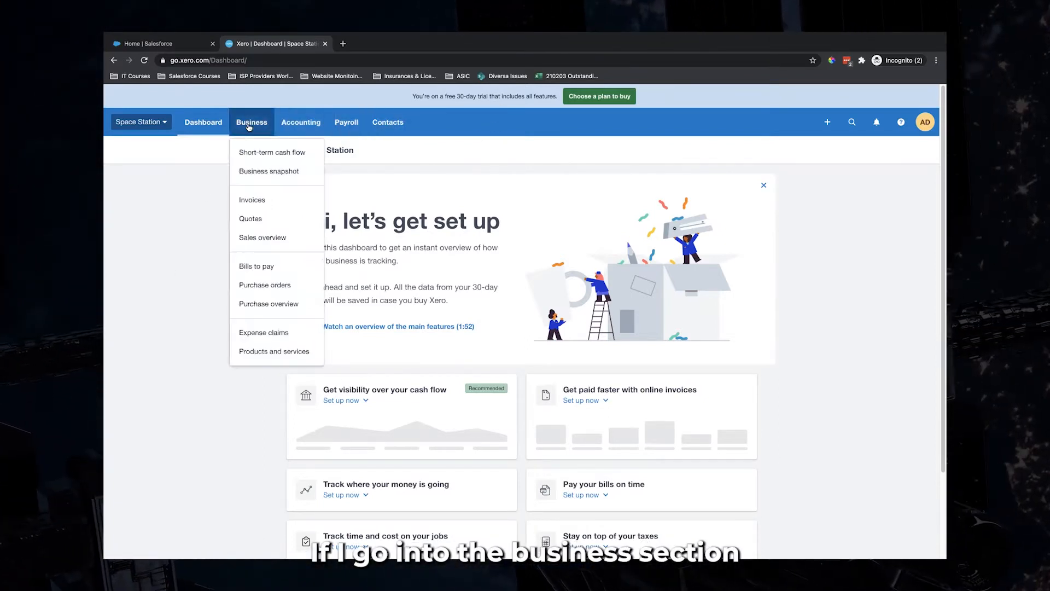
left_click(257, 200)
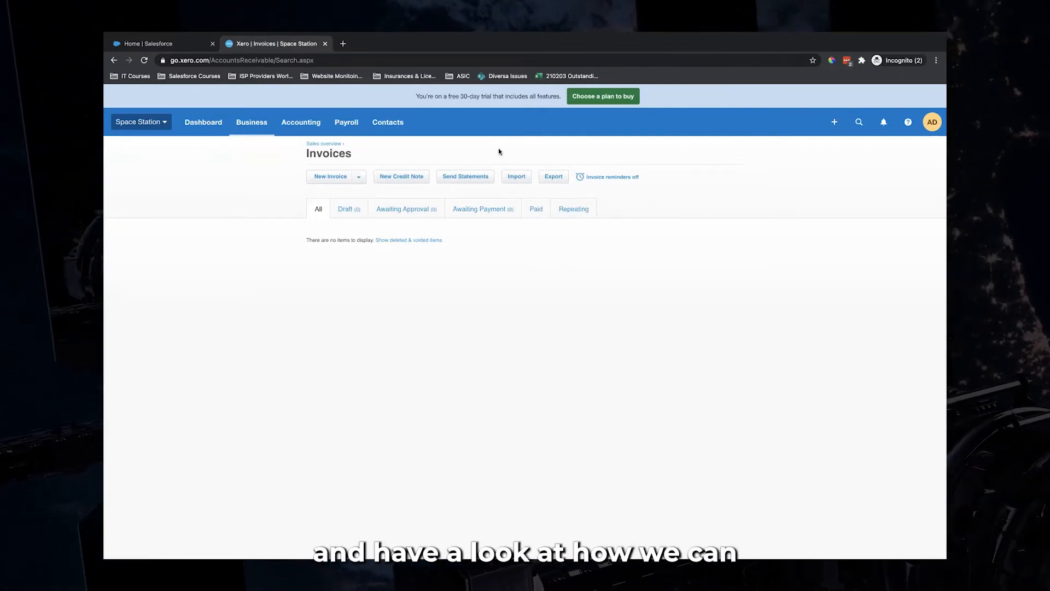
Close the Breadwinner AppExchange listing in Salesforce and reload the home page
left_click(188, 43)
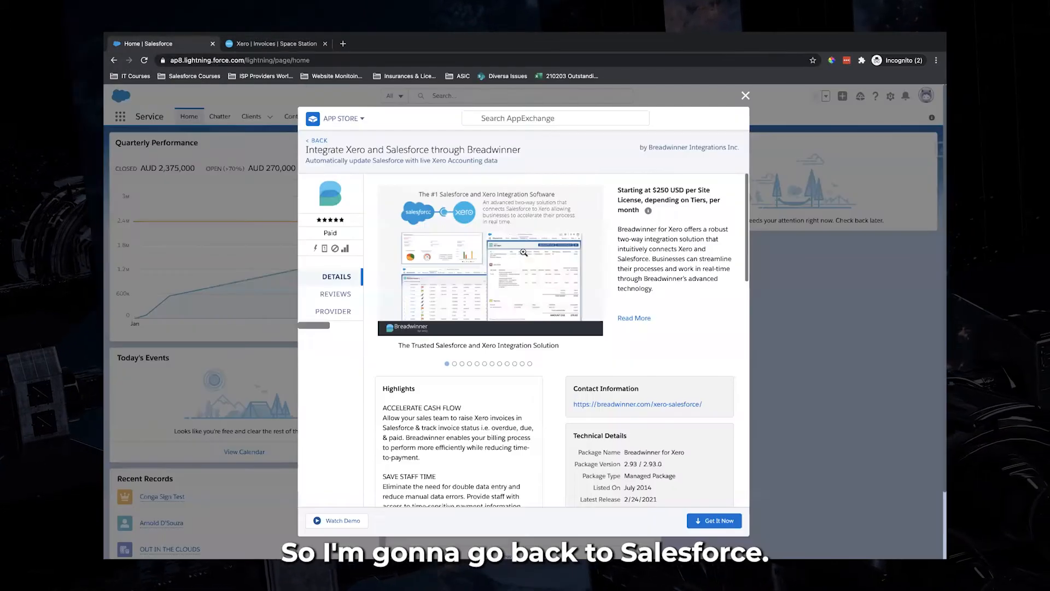
left_click(744, 96)
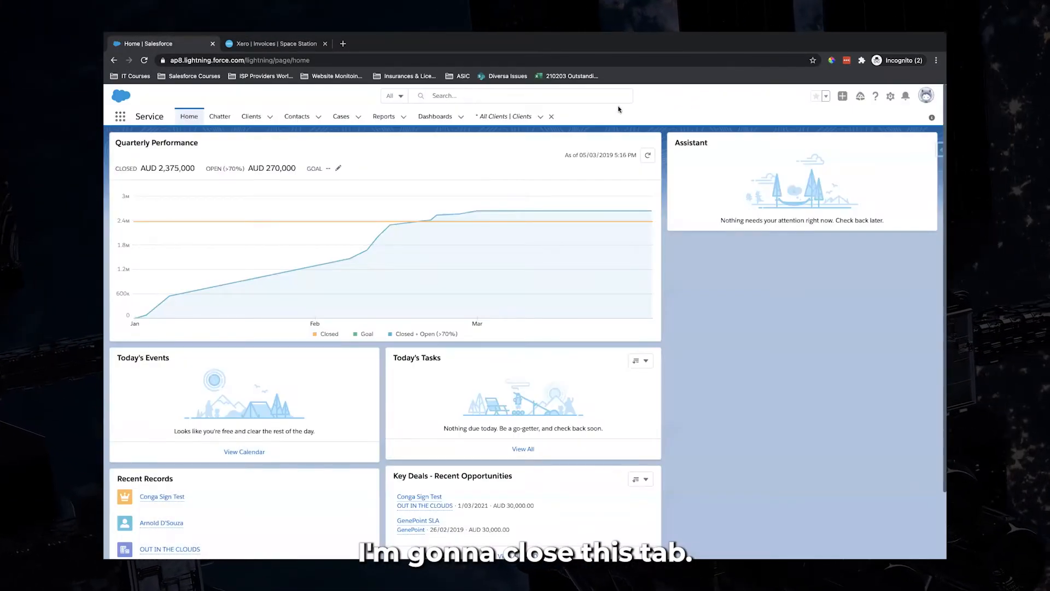
left_click(400, 59)
key("Return")
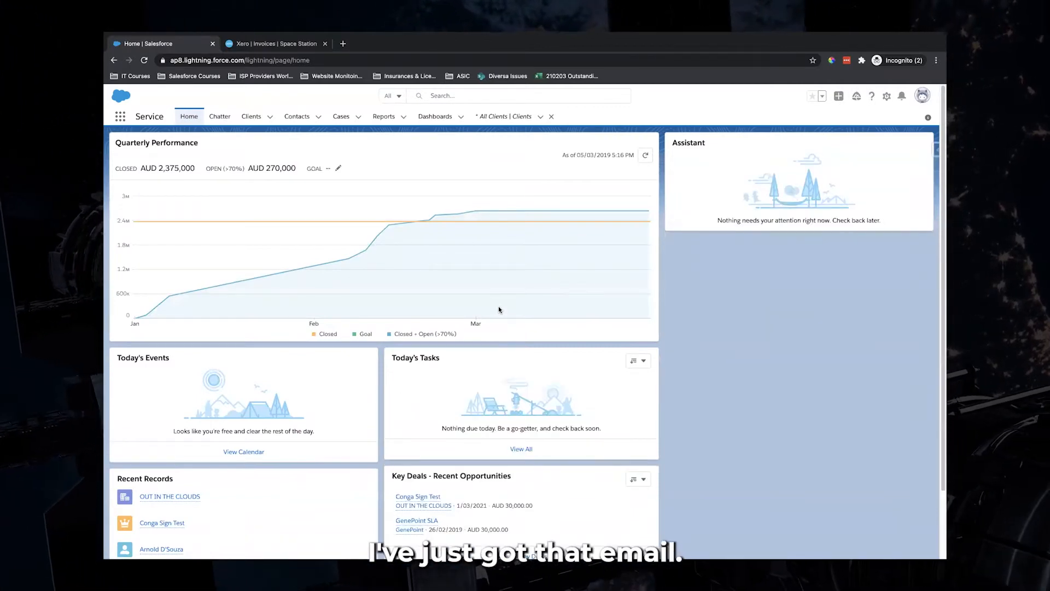
Check Setup's Installed Packages for an active Breadwinner for Xero 2.93, then return Home
left_click(887, 96)
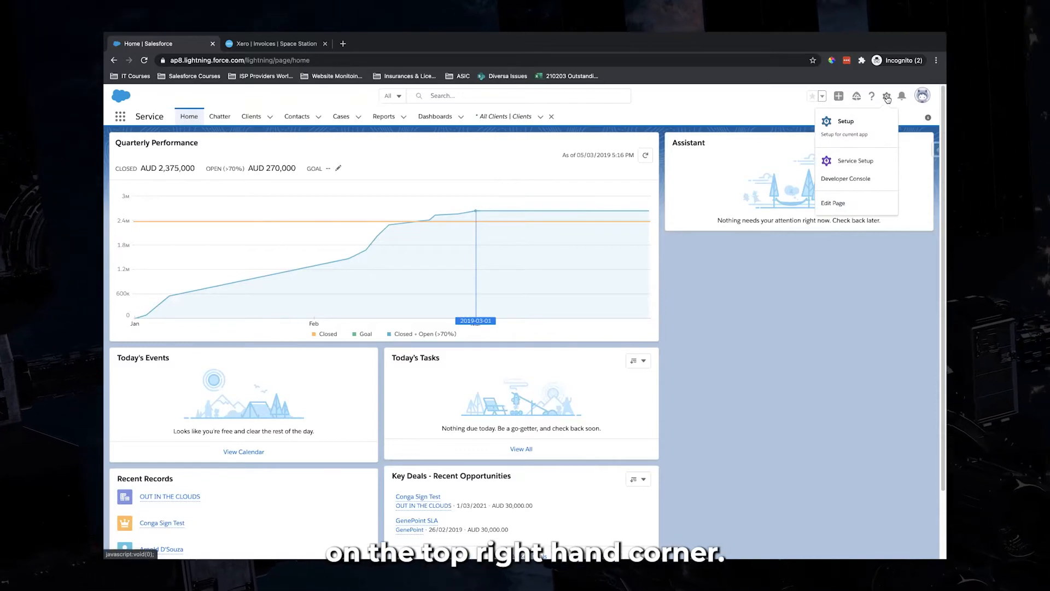
left_click(835, 126)
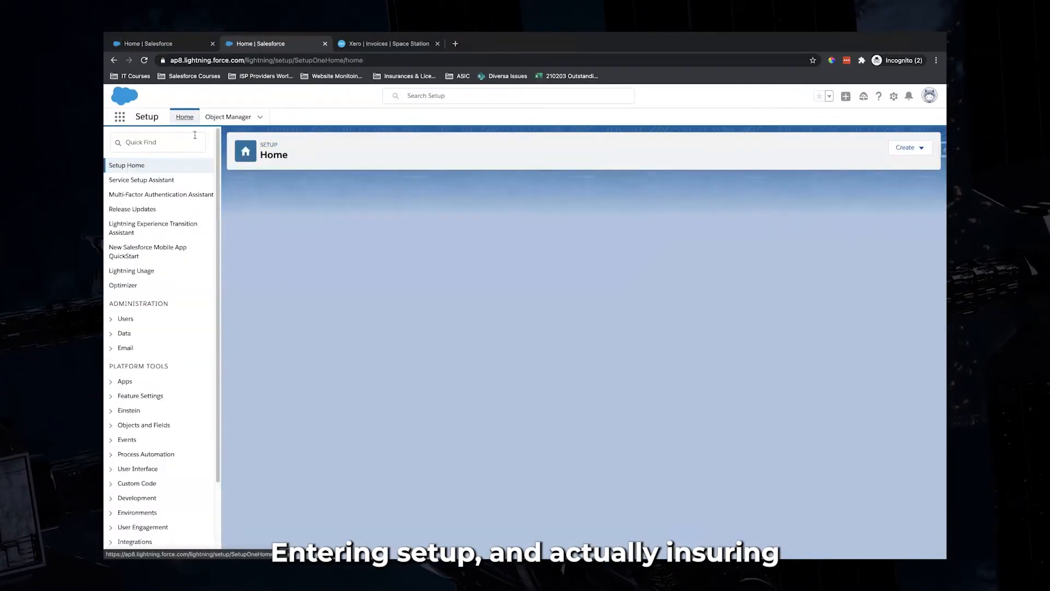
left_click(180, 142)
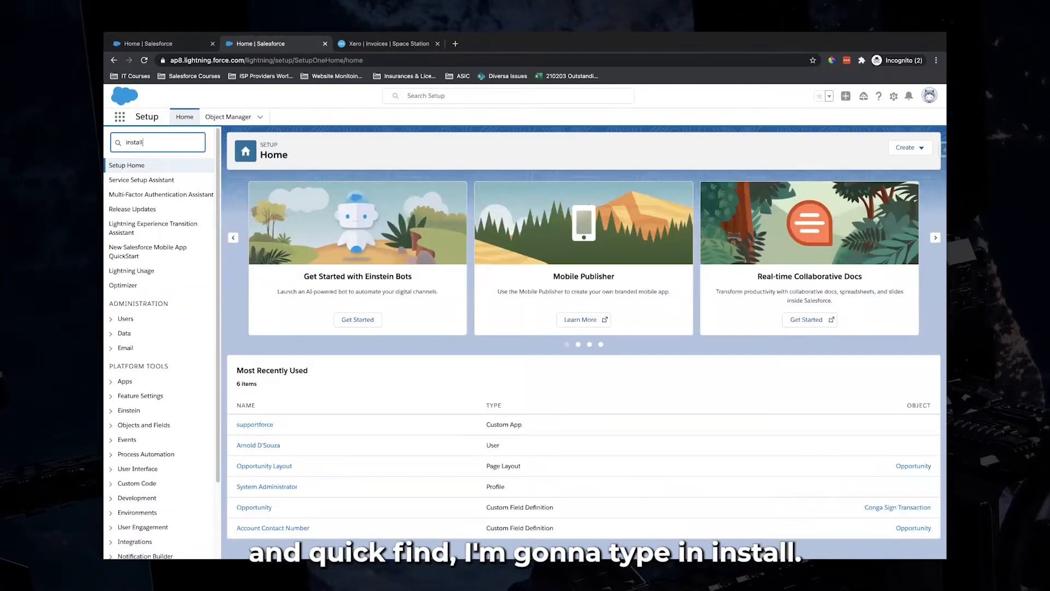
left_click(163, 194)
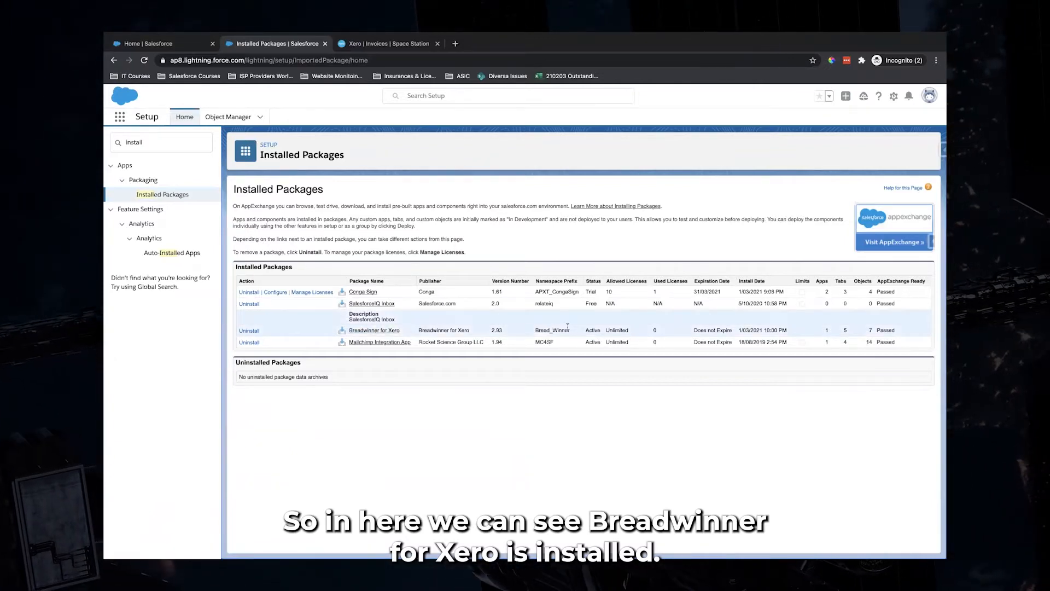
left_click(185, 44)
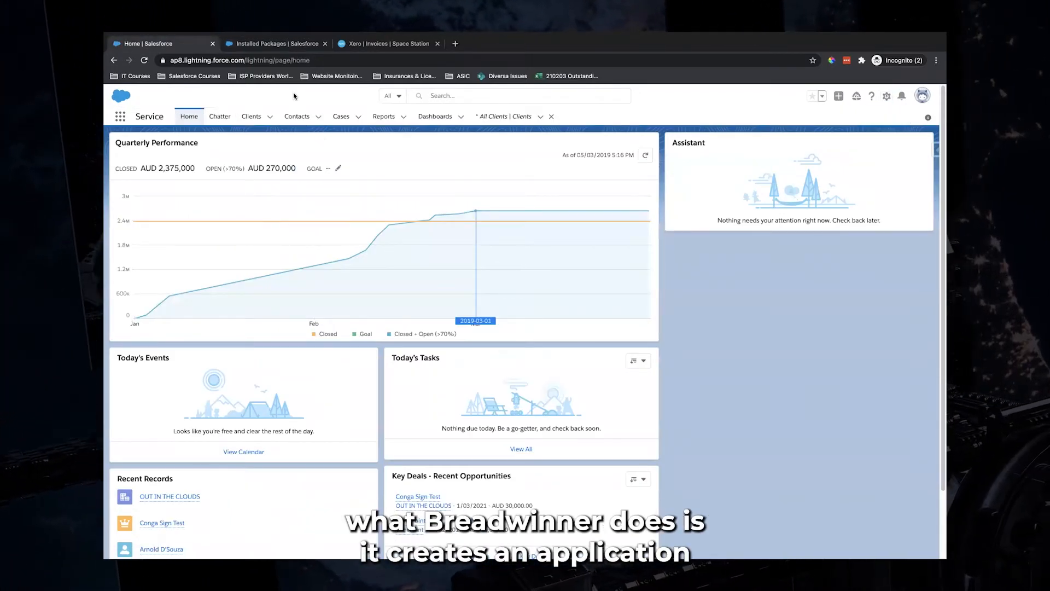
Launch the Breadwinner app from the App Launcher's full app list
left_click(119, 118)
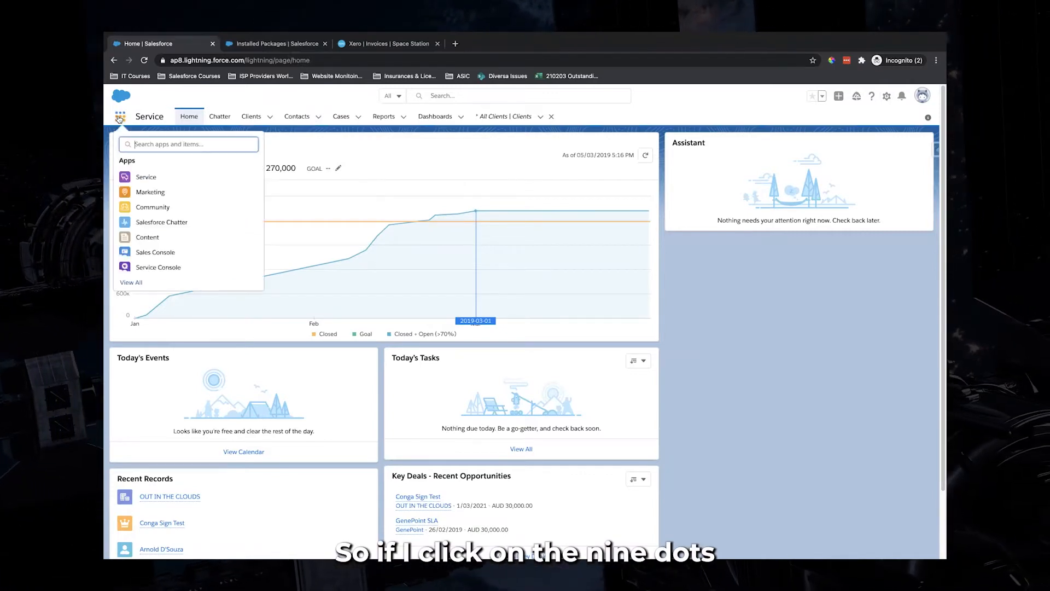
left_click(132, 282)
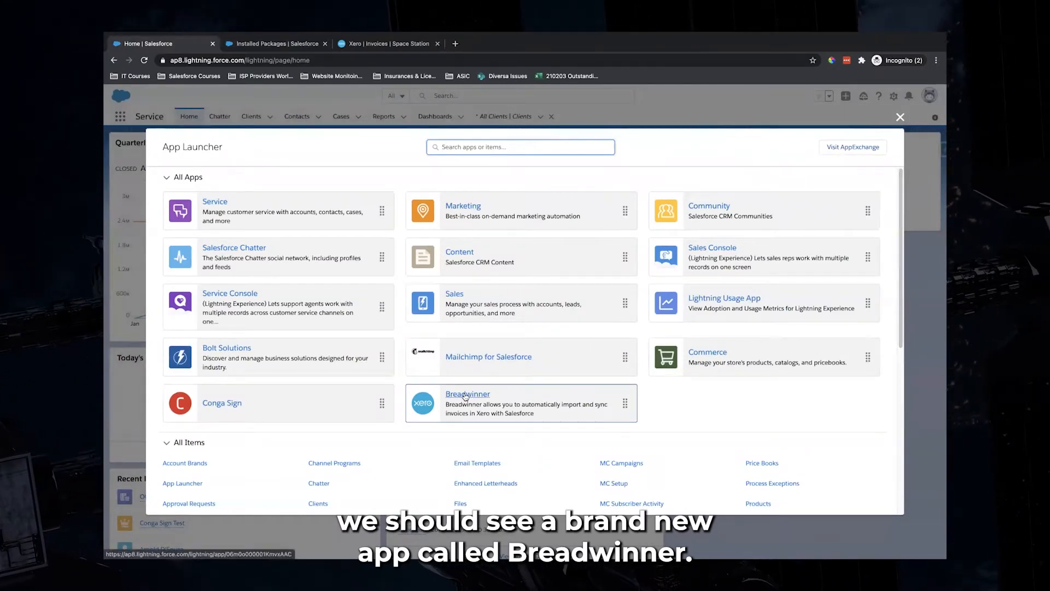
left_click(465, 396)
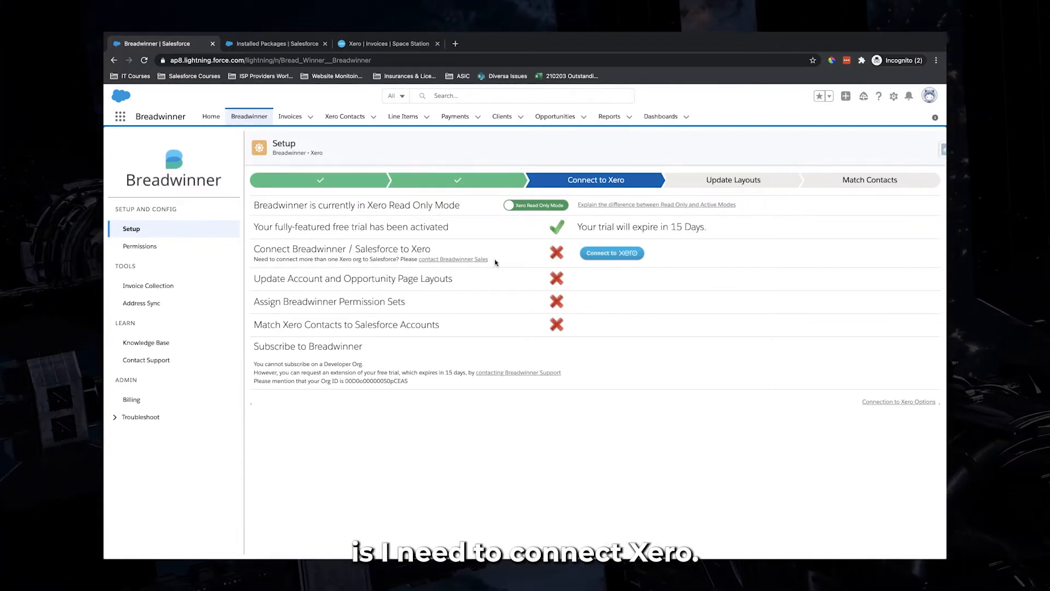
Authorise Breadwinner to access the Space Station organisation's Xero data
left_click(612, 257)
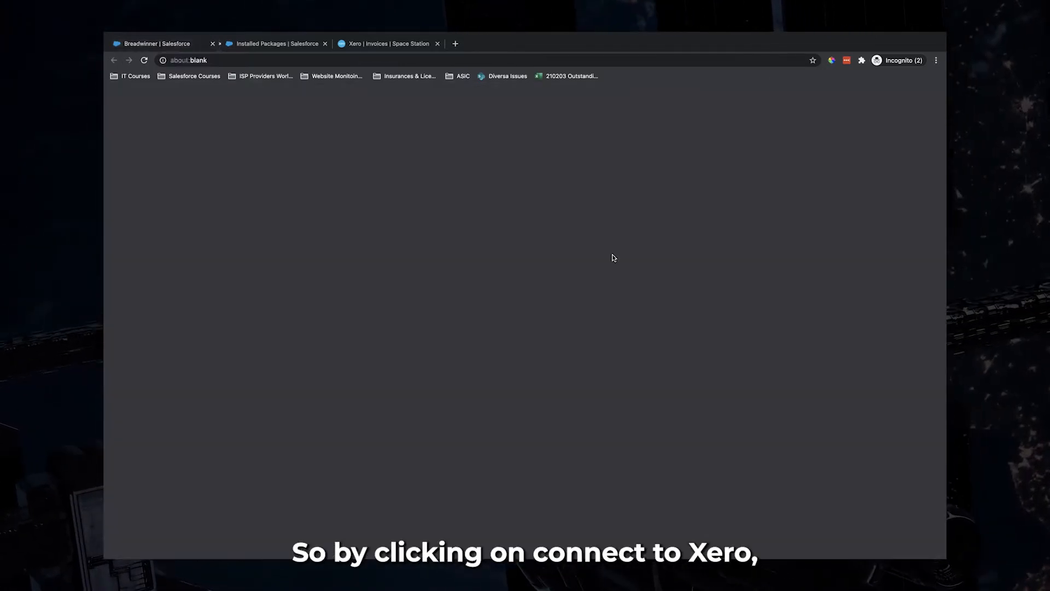
left_click(491, 45)
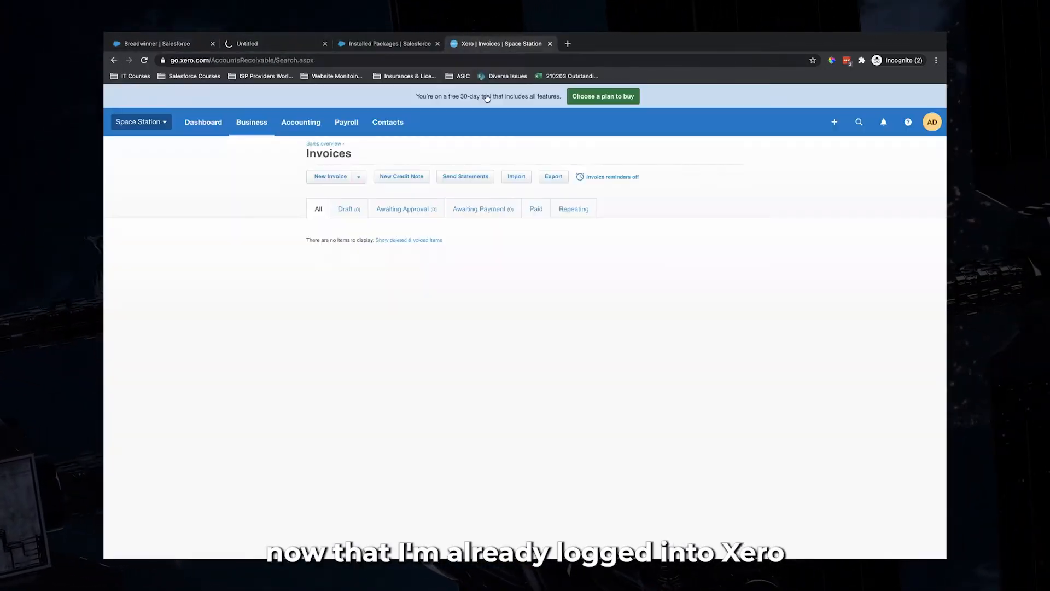
left_click(285, 46)
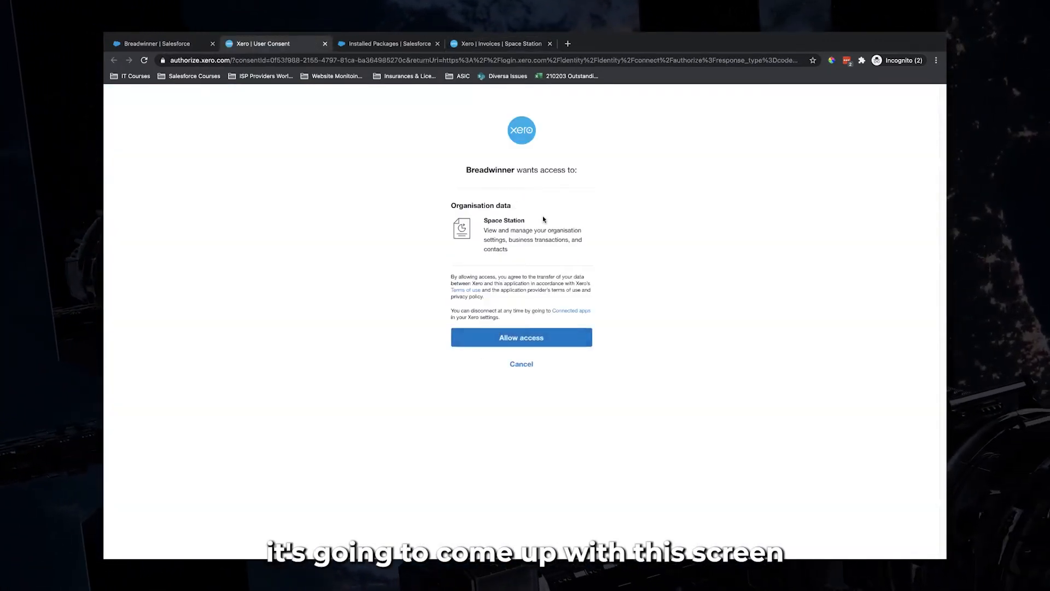
left_click(524, 340)
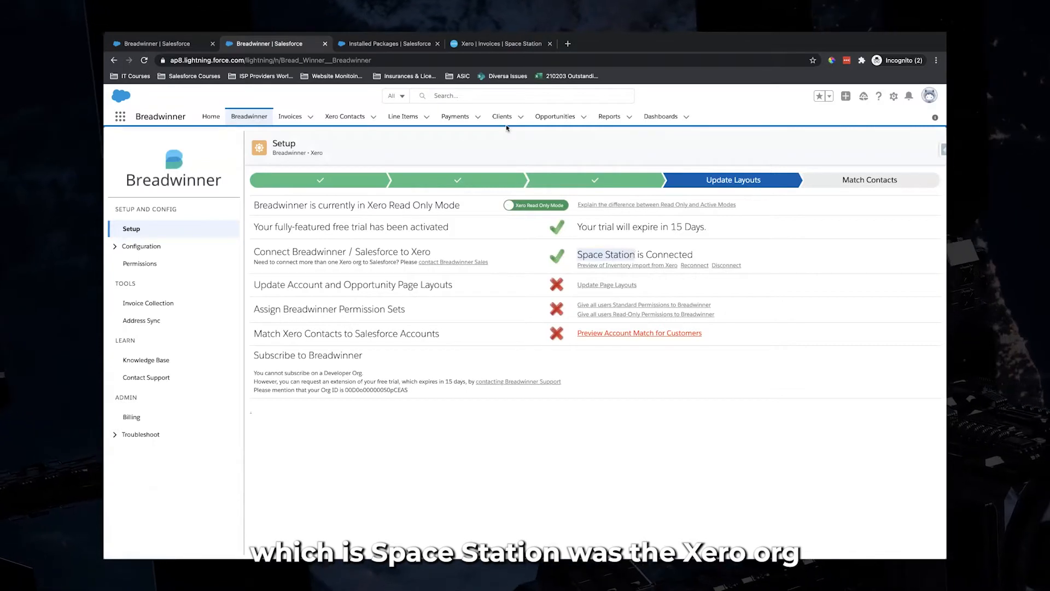
Update the Account and Opportunity page layouts from Breadwinner's setup wizard
left_click(510, 150)
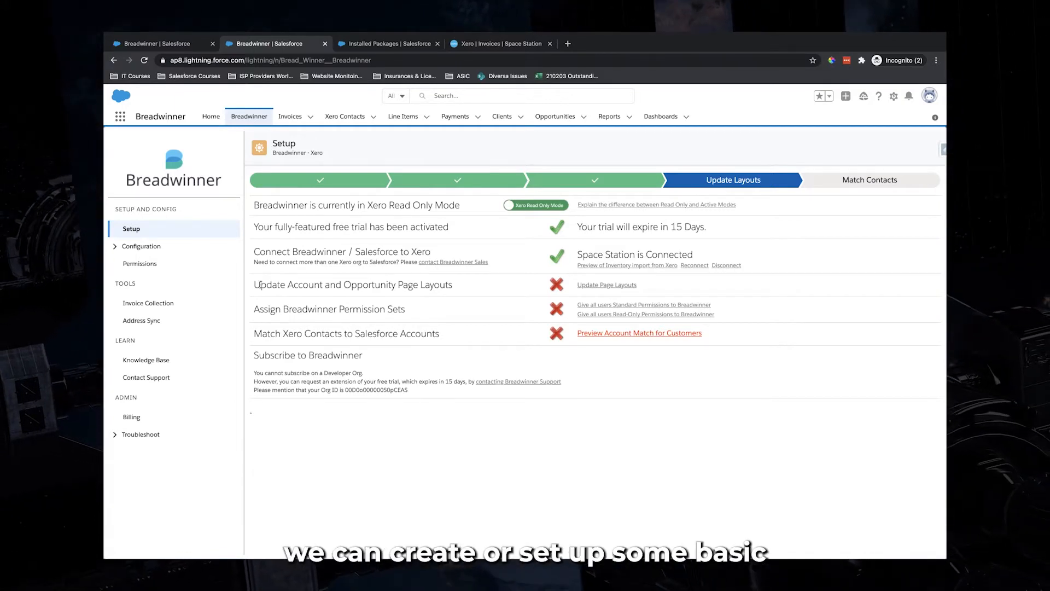
left_click_drag(253, 285, 455, 287)
left_click(455, 287)
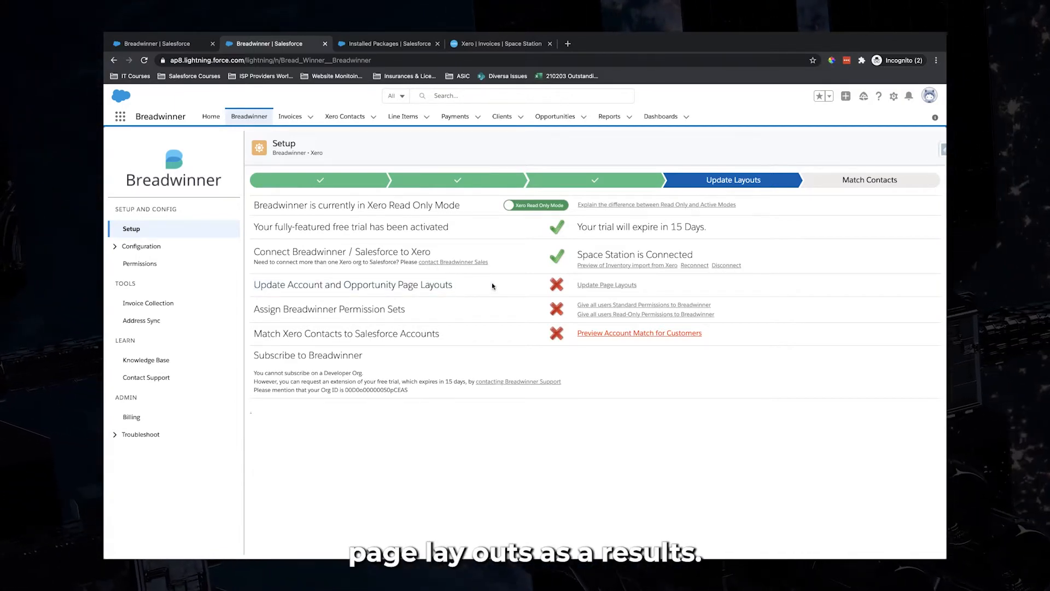
left_click(606, 286)
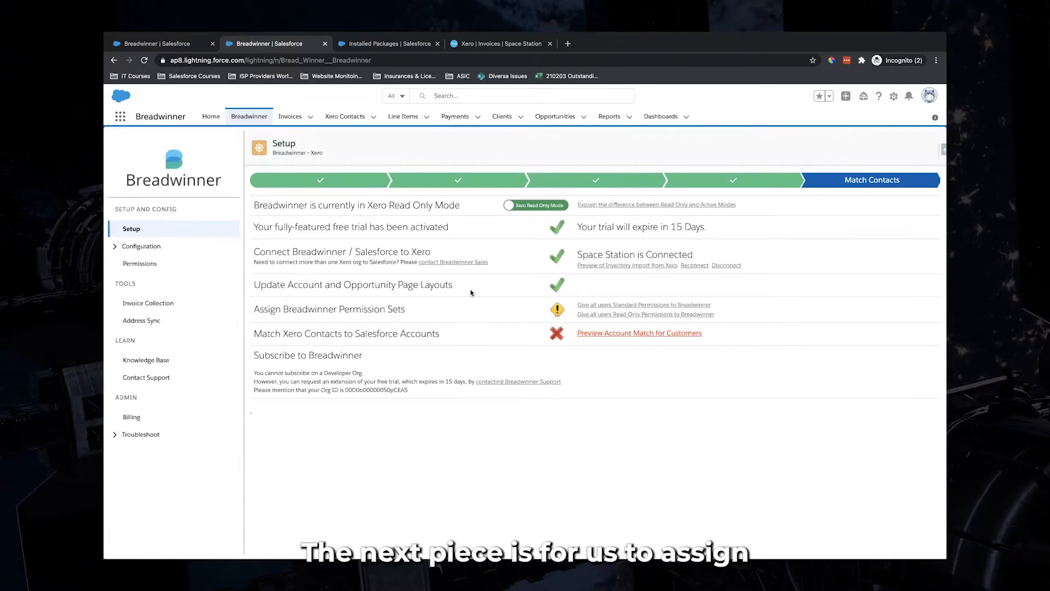
Give all users Breadwinner's Standard Permissions from the permission sets row
left_click_drag(254, 312, 406, 309)
left_click(514, 290)
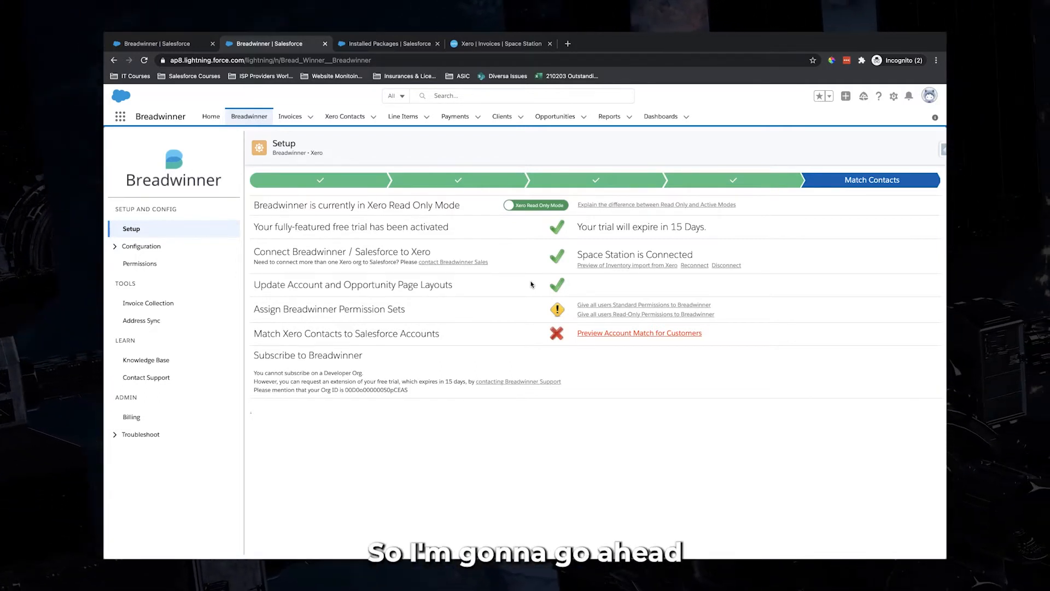
left_click(616, 310)
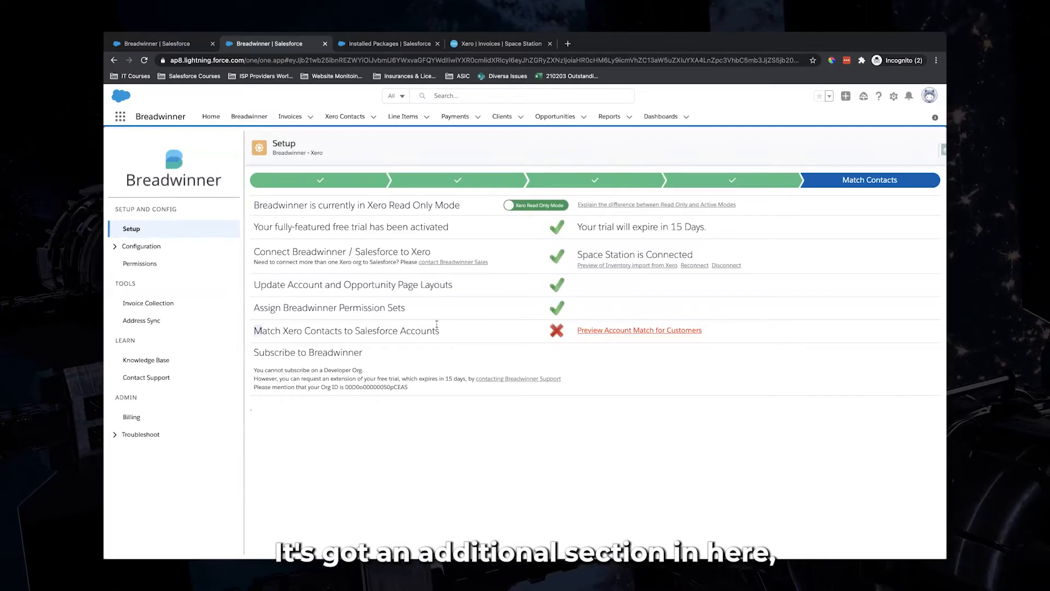
left_click_drag(254, 330, 541, 331)
left_click(499, 334)
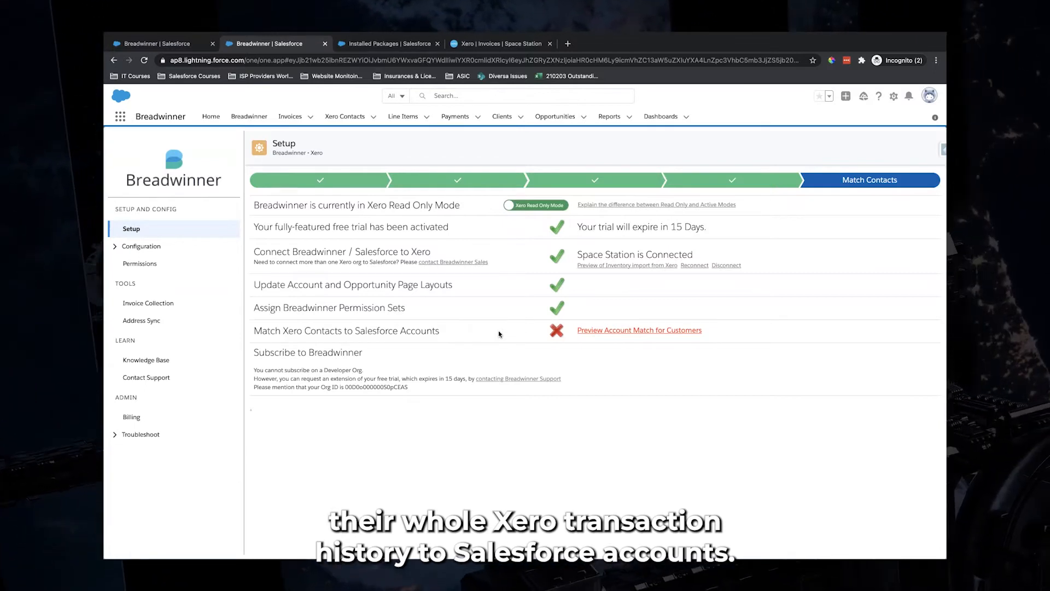
Run the Xero contact to Salesforce account match and dismiss its success message
left_click(634, 330)
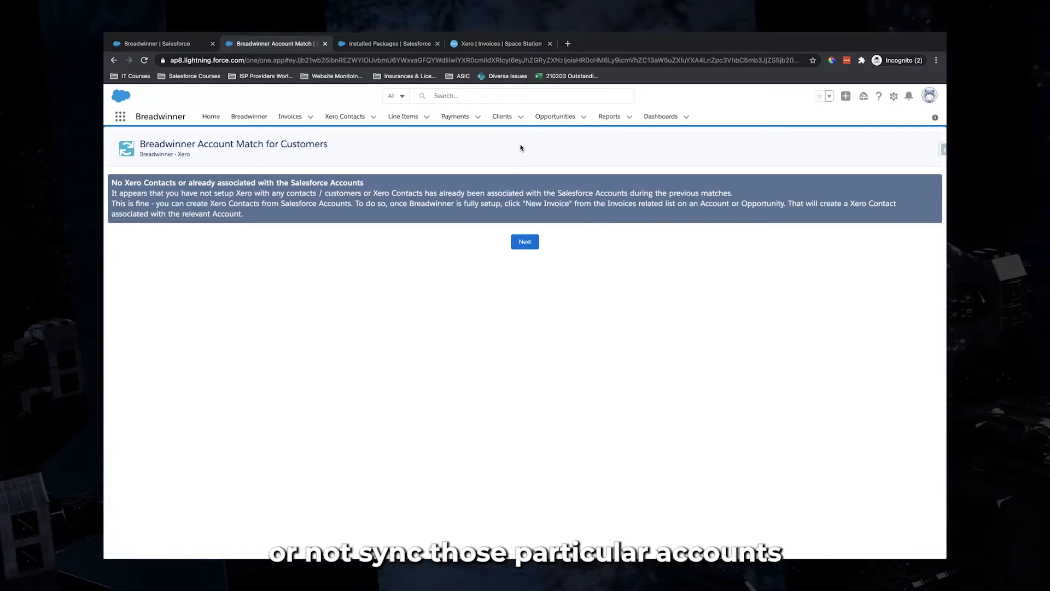
left_click(526, 243)
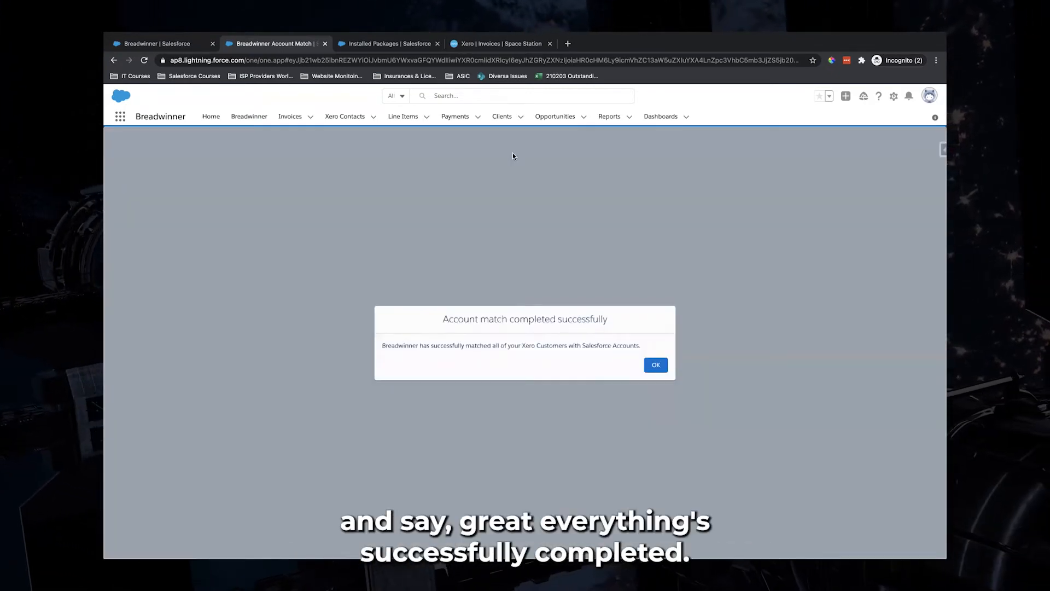
left_click(645, 363)
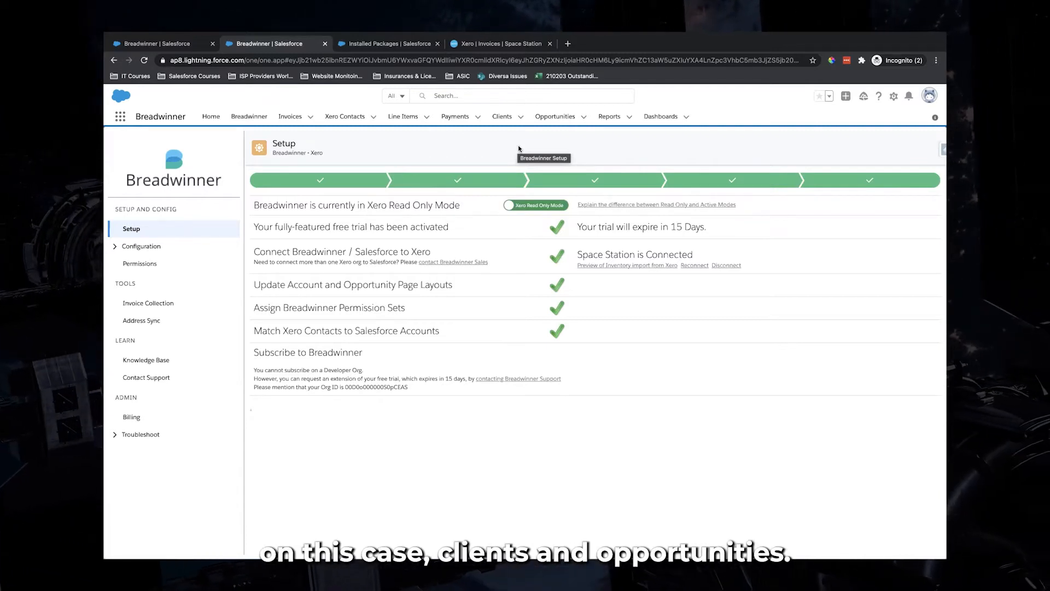
Open the OUT IN THE CLOUDS client record from the clients list
left_click(195, 47)
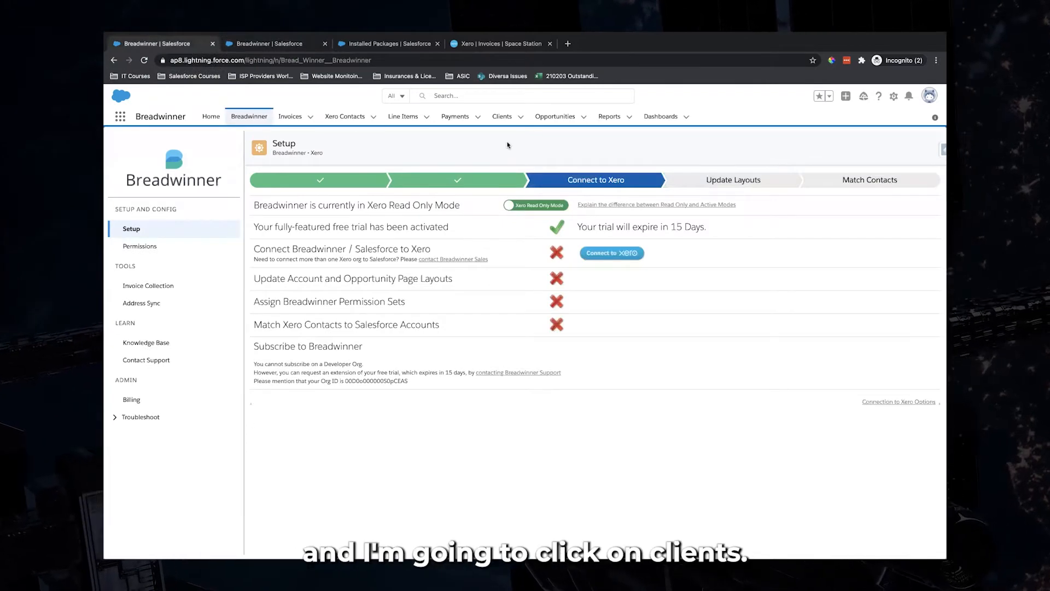
left_click(502, 117)
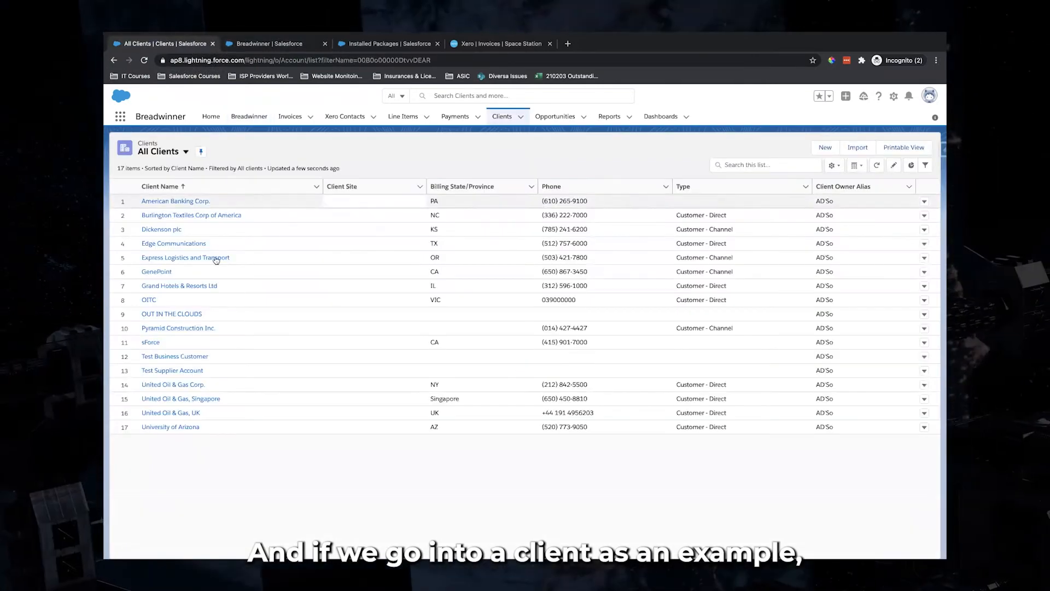
left_click(176, 313)
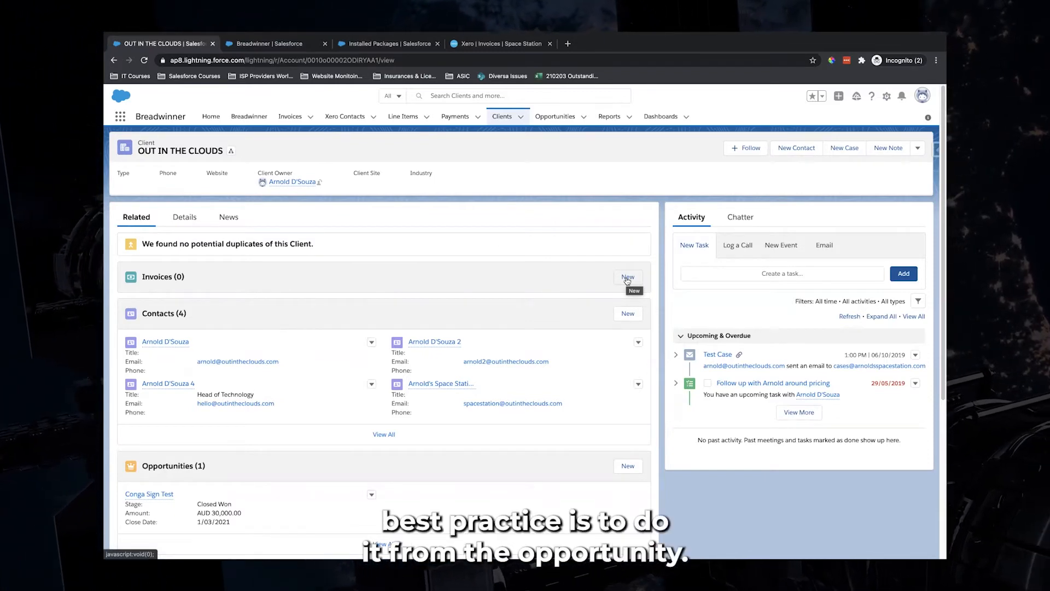
Open the Conga Sign Test opportunity and check its Invoices list options
left_click(554, 118)
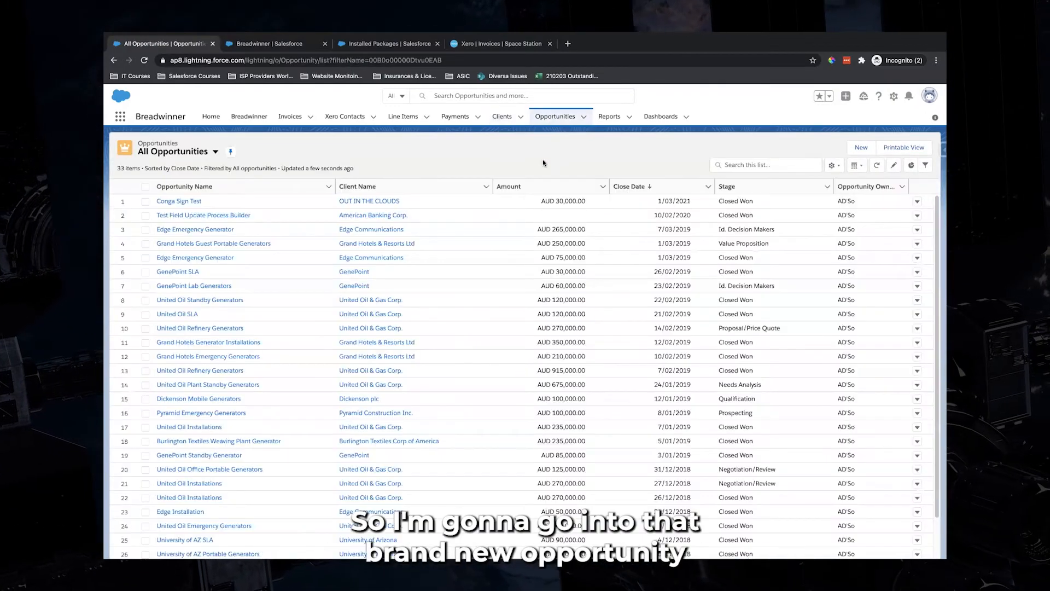
left_click(177, 202)
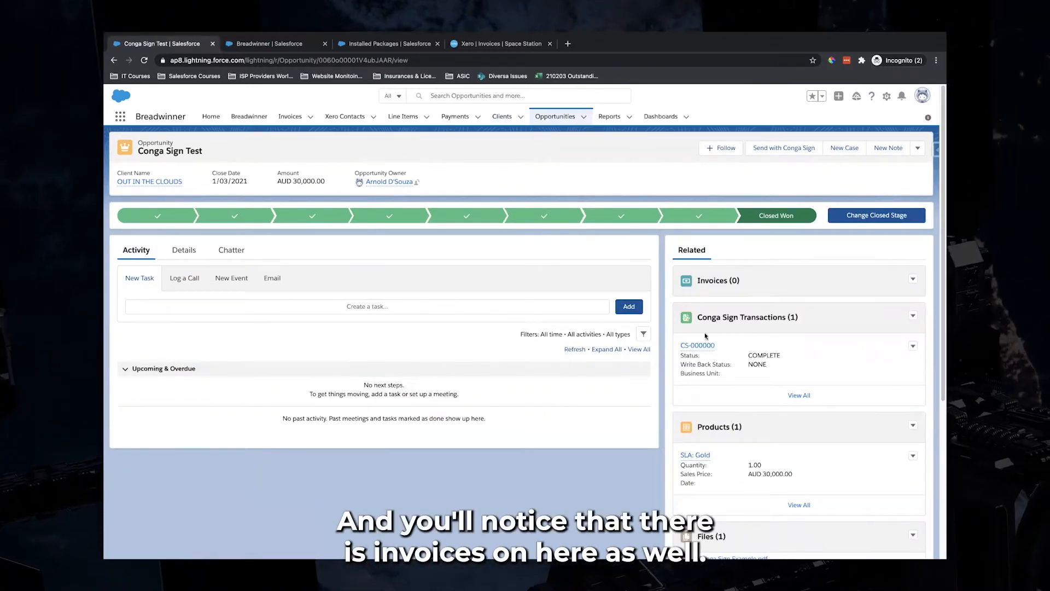
left_click(913, 279)
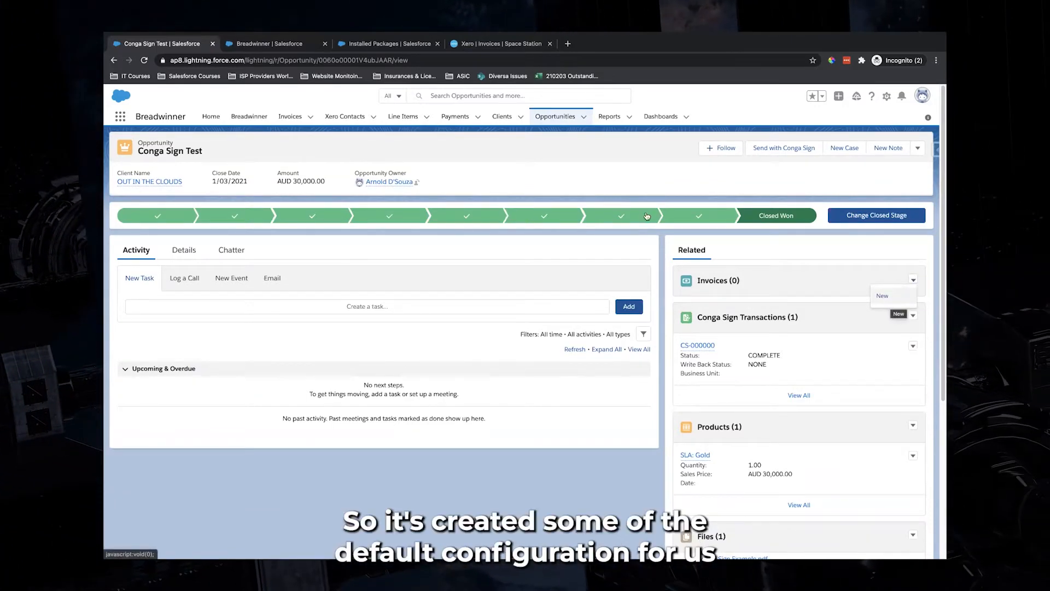
left_click(505, 152)
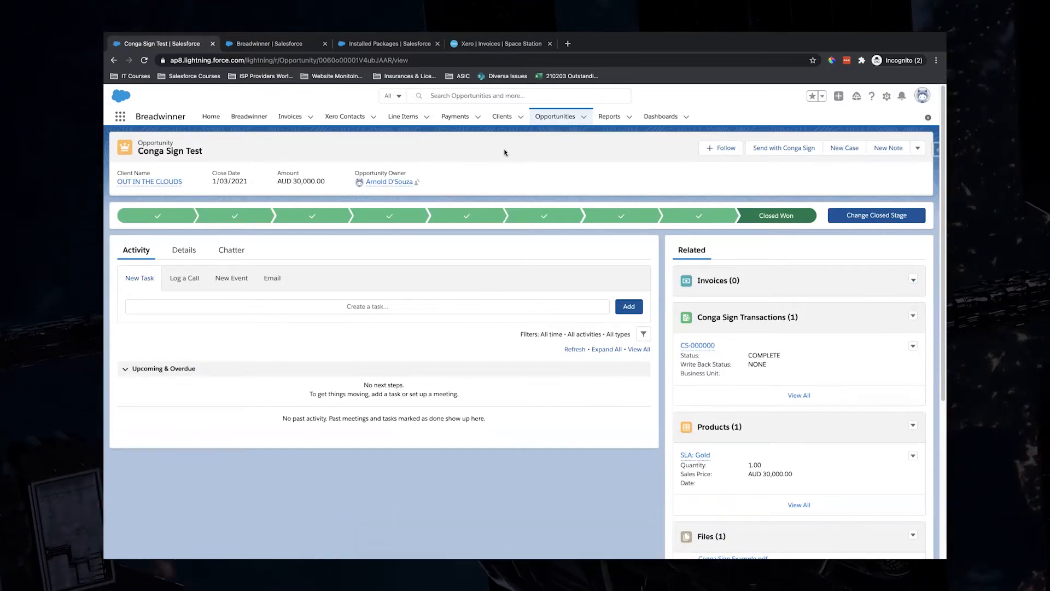
Open Breadwinner's Invoice Configuration and allow creating draft invoices in Xero
left_click(299, 44)
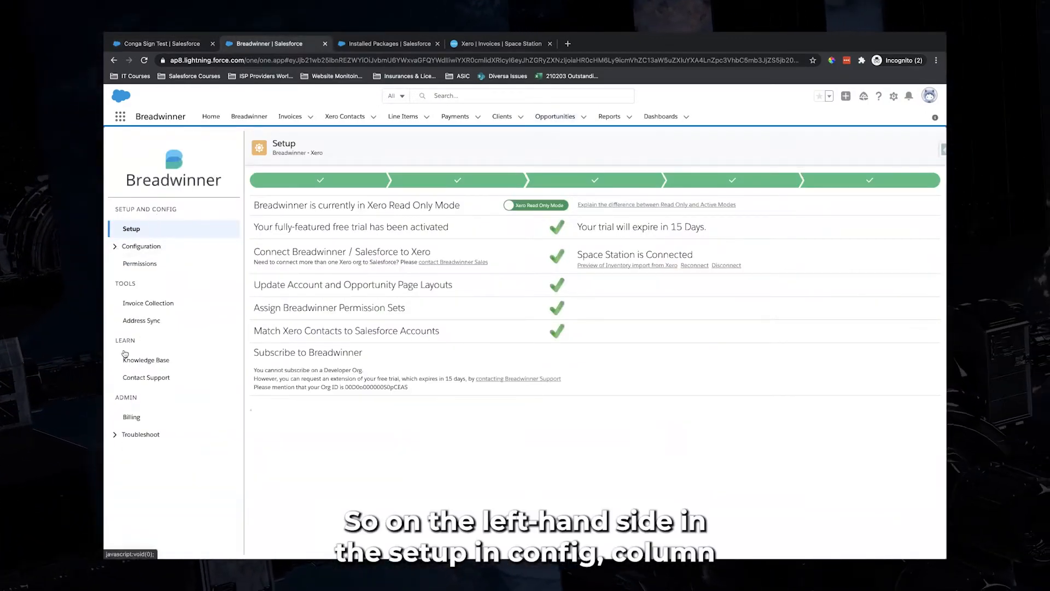
left_click(115, 249)
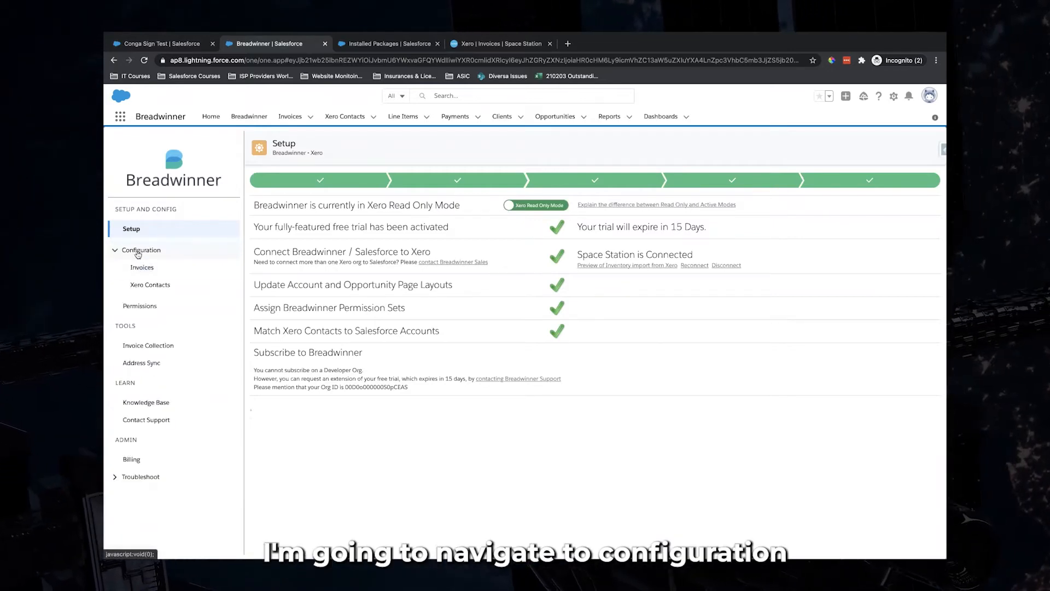
left_click(142, 268)
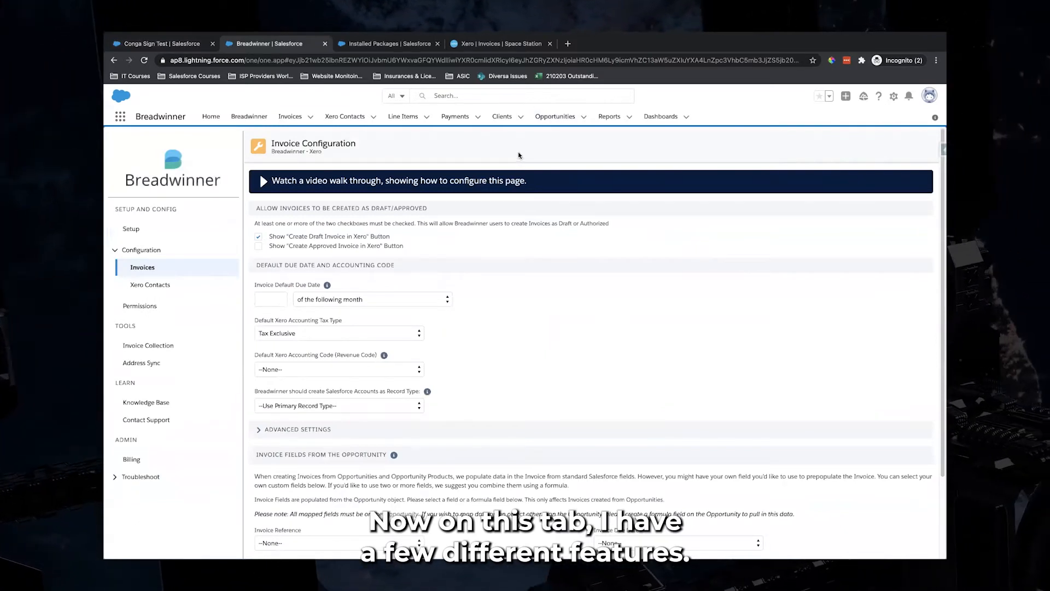
scroll(518, 155, "down", 1)
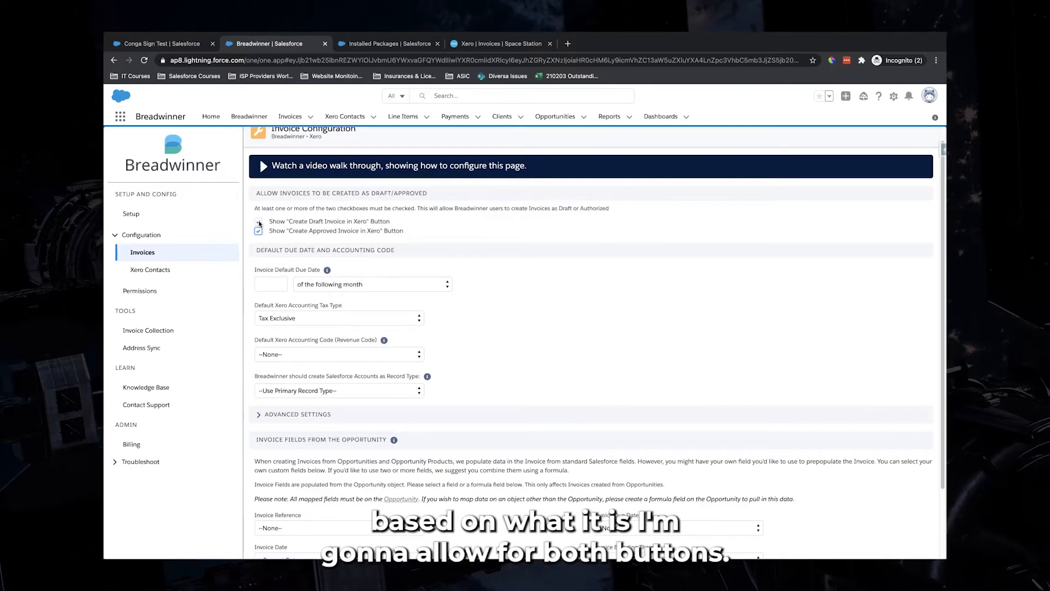
left_click(258, 222)
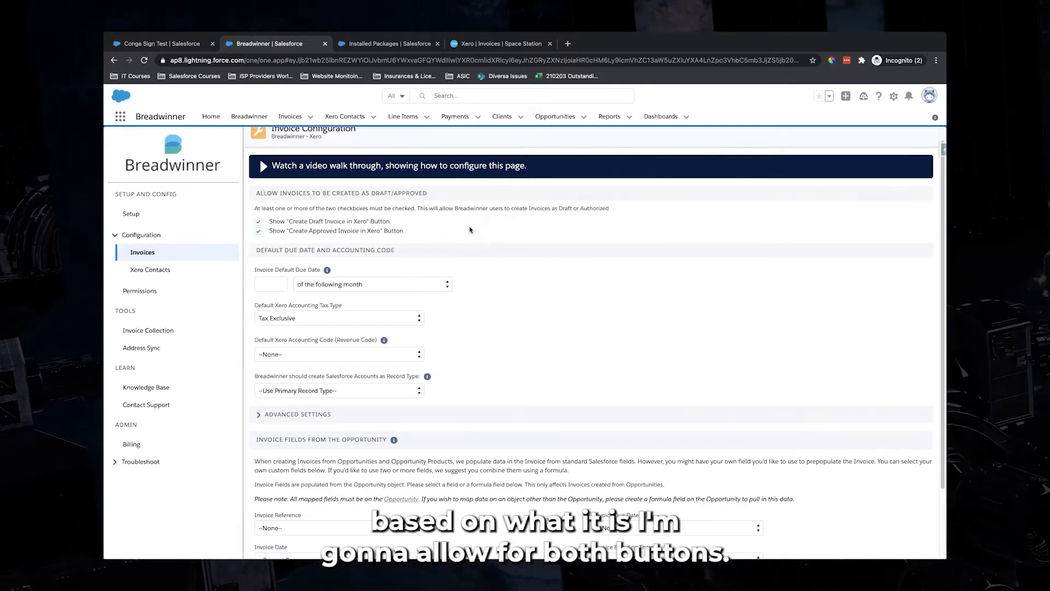
scroll(383, 227, "down", 2)
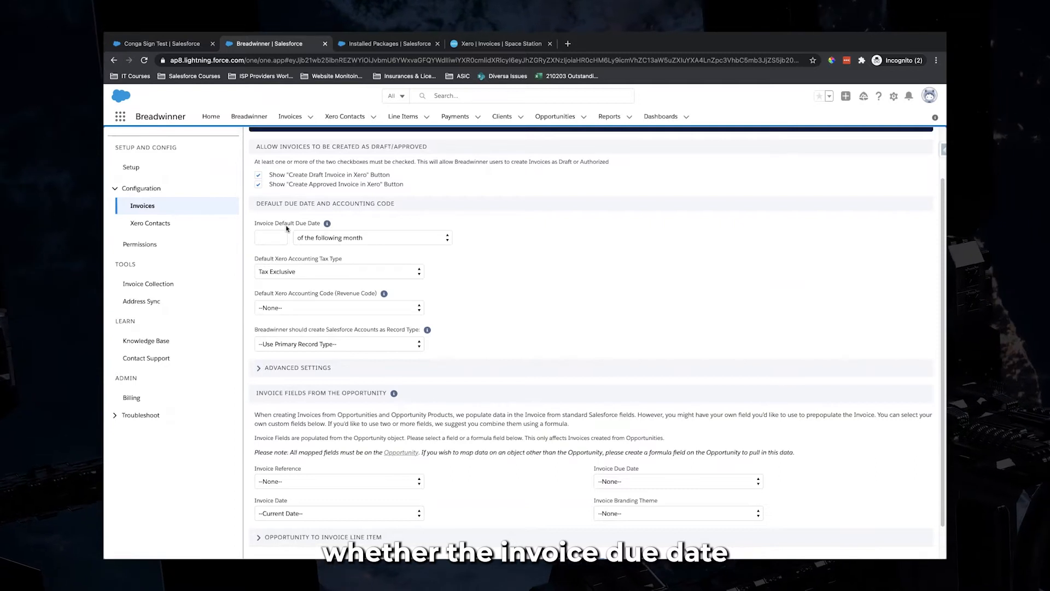
Make invoices due 5 days after the invoice date
left_click(364, 236)
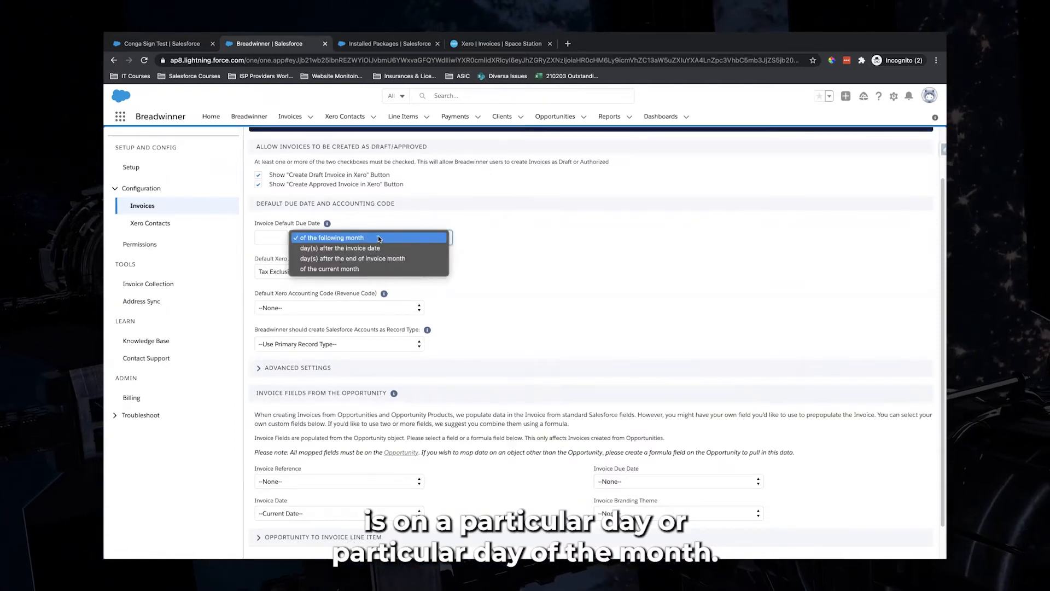
left_click(375, 248)
left_click(278, 235)
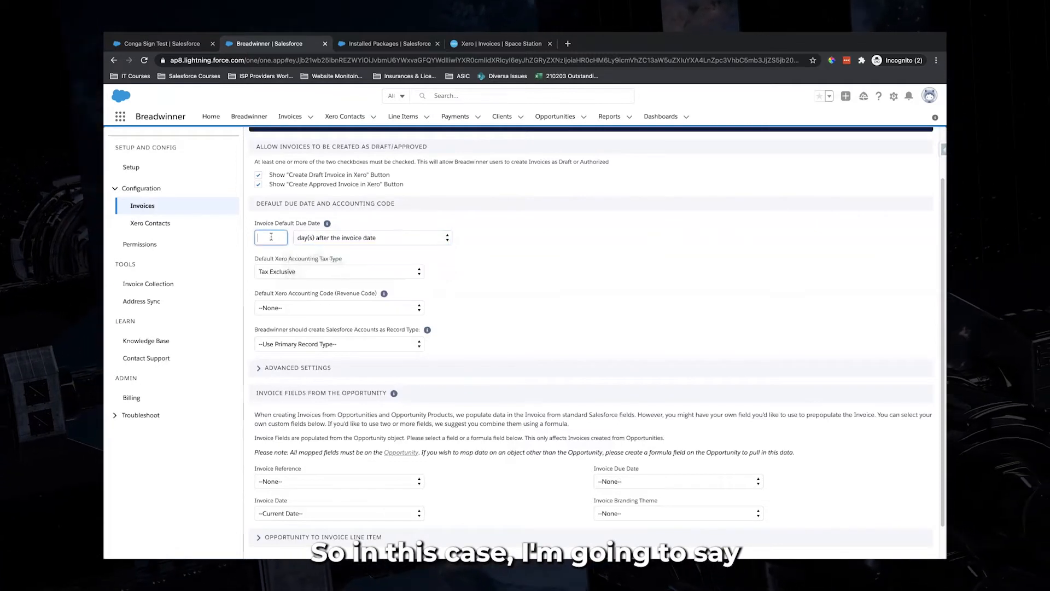
type("5")
left_click(508, 282)
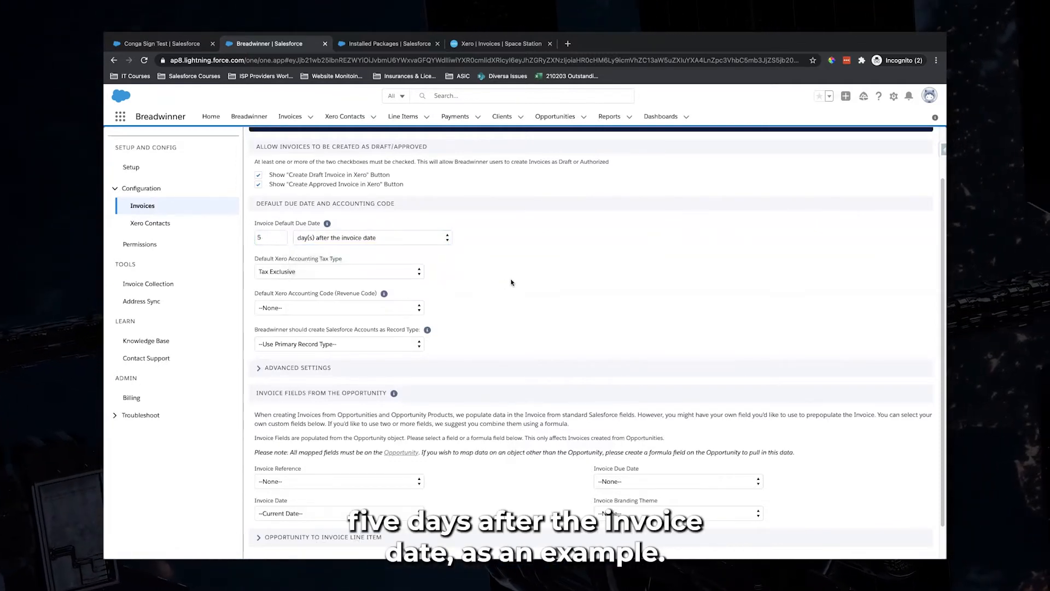
Keep Tax Exclusive as the default tax type
left_click(385, 273)
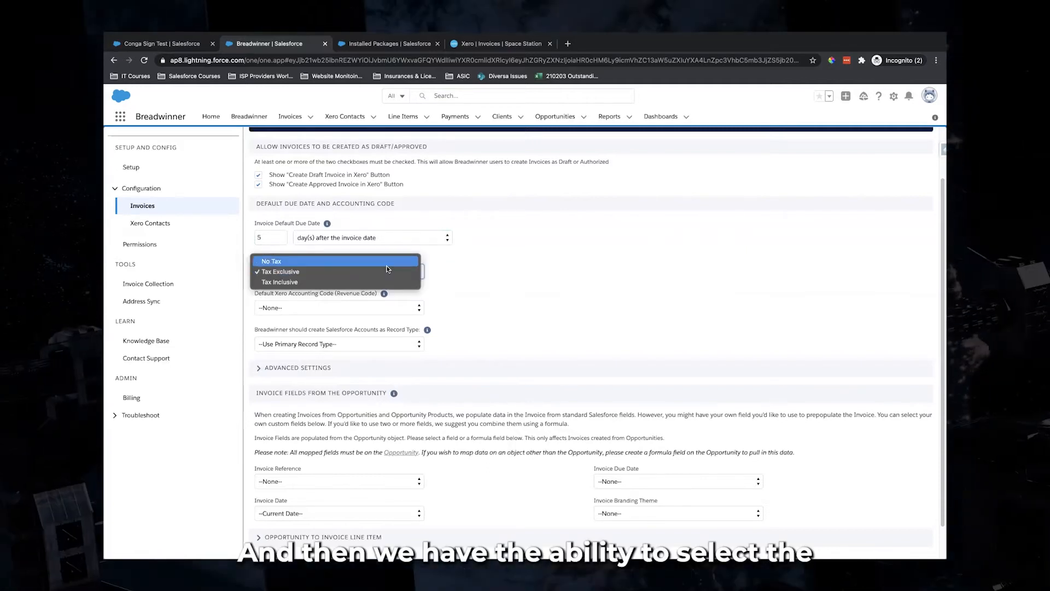
left_click(479, 274)
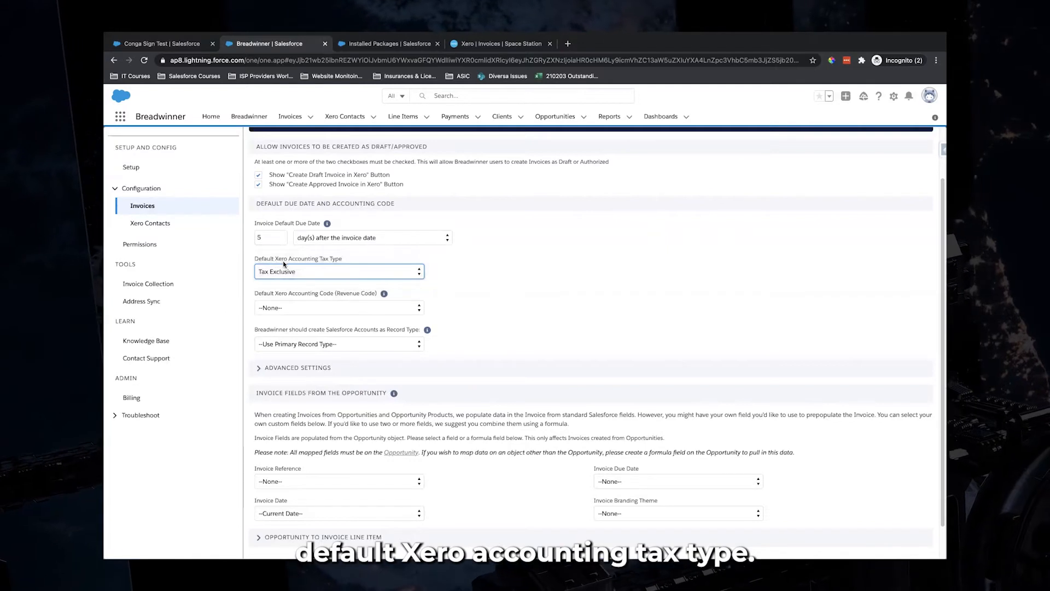
left_click(295, 271)
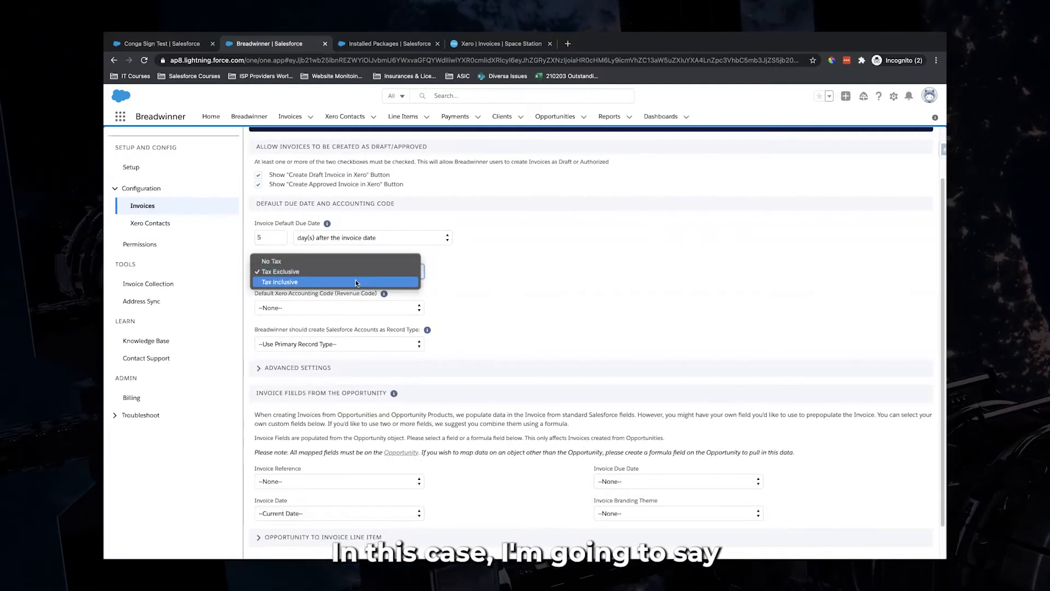
left_click(364, 268)
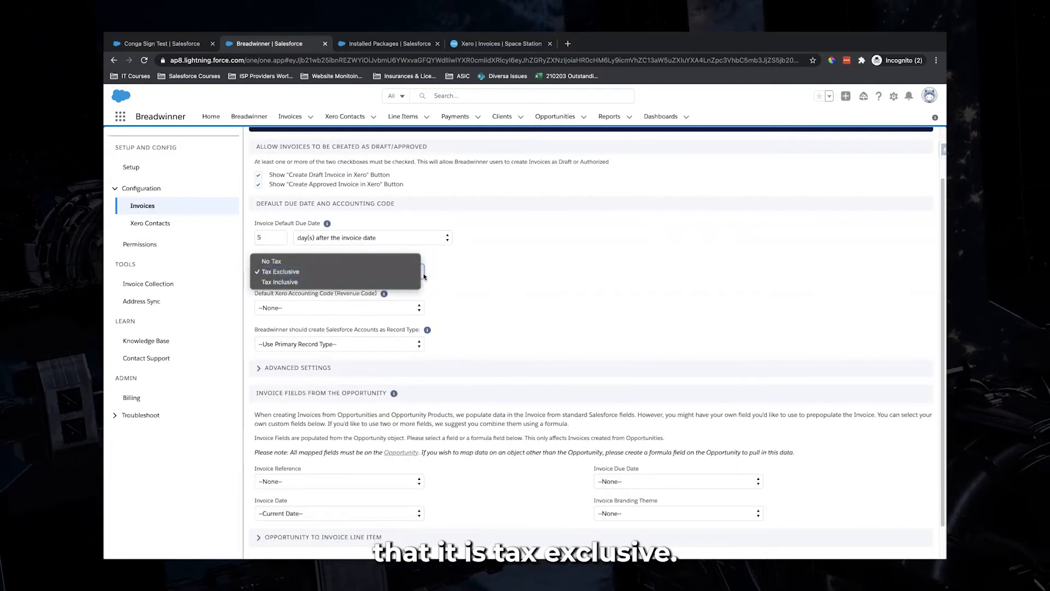
left_click(513, 296)
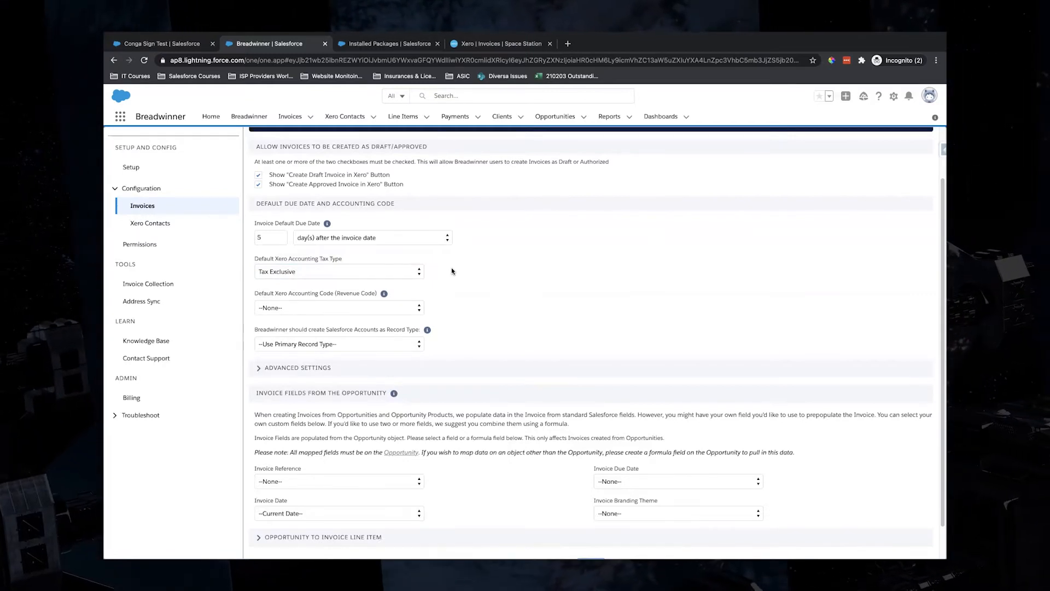
Set default revenue code 200 - Sales and new account record type Business Customer
scroll(452, 270, "down", 1)
left_click(350, 274)
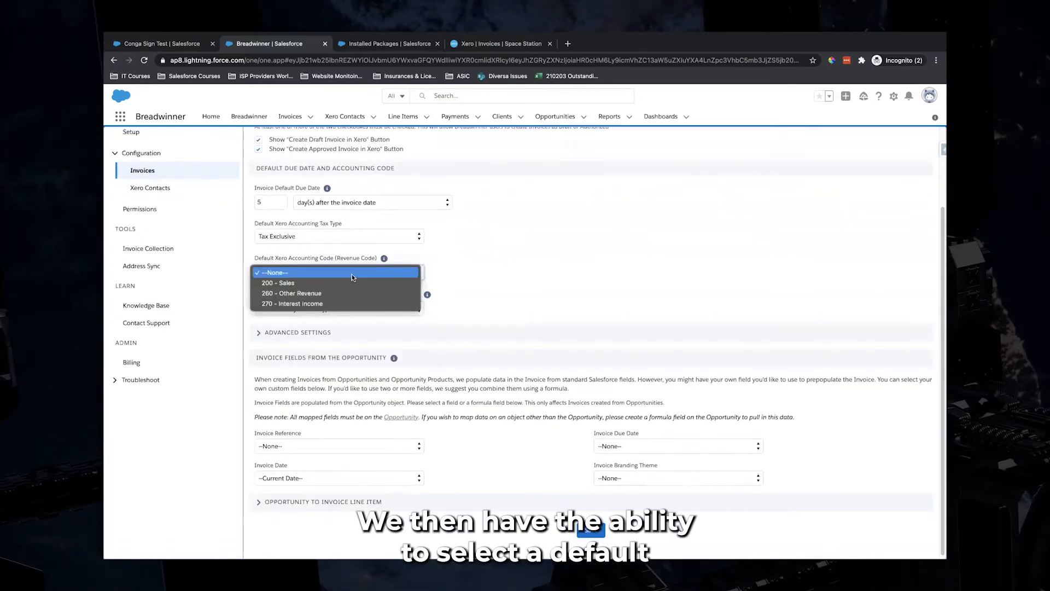
left_click(431, 236)
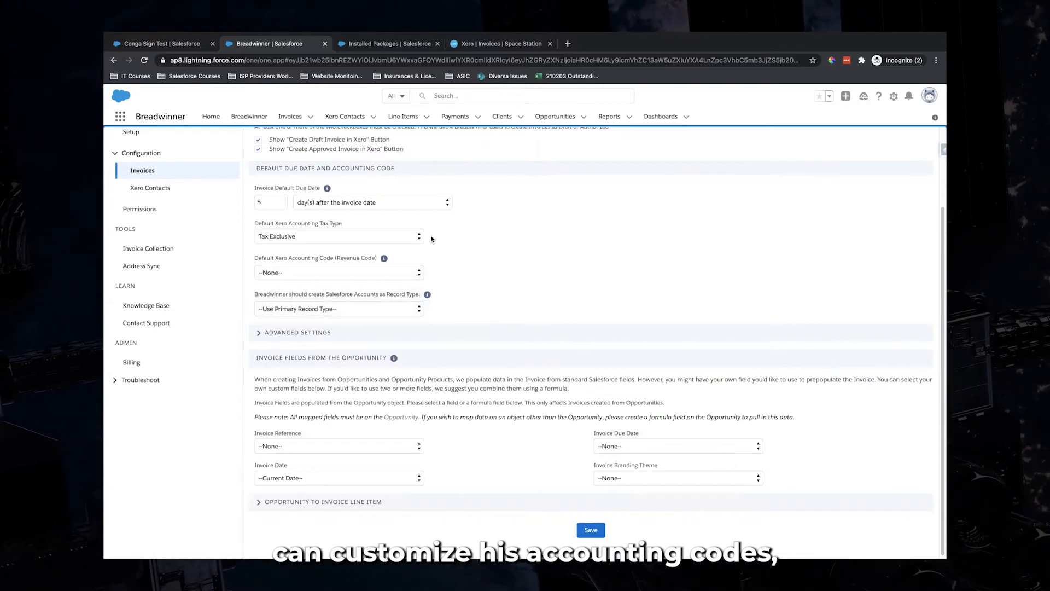
left_click(390, 272)
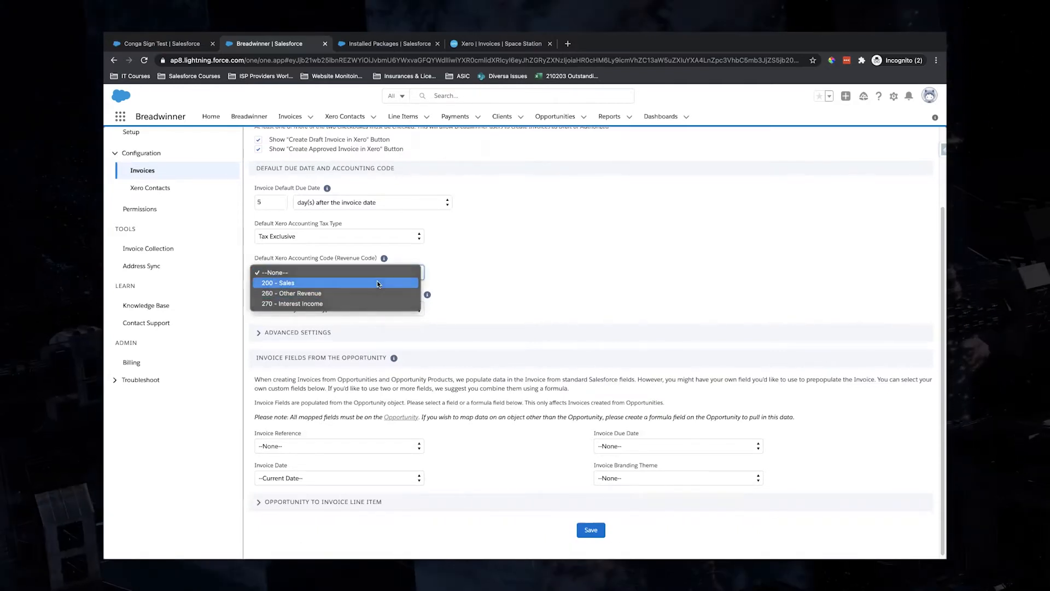
left_click(376, 281)
scroll(469, 285, "down", 1)
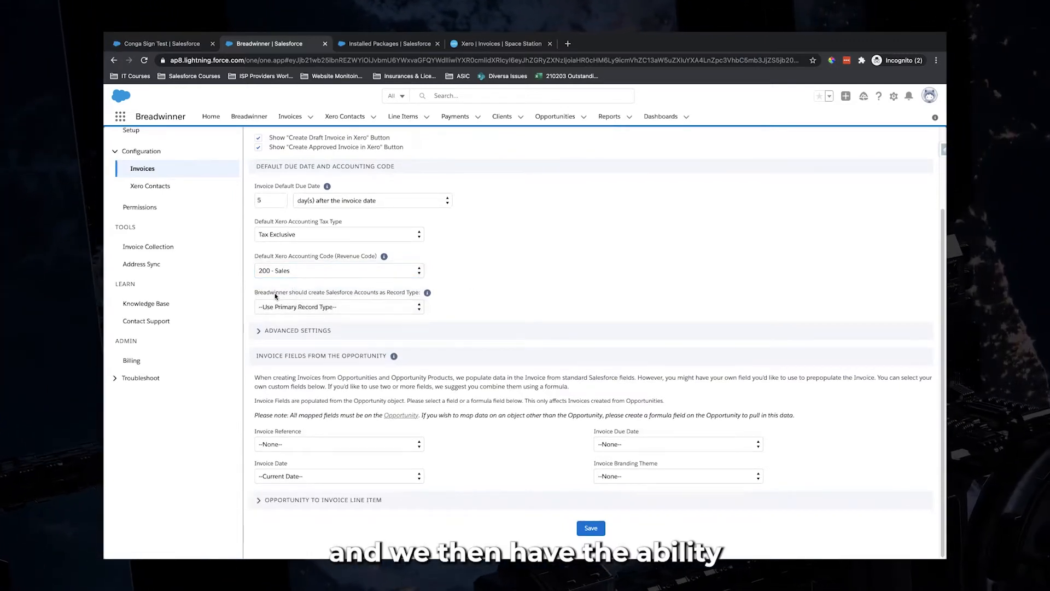
left_click(382, 308)
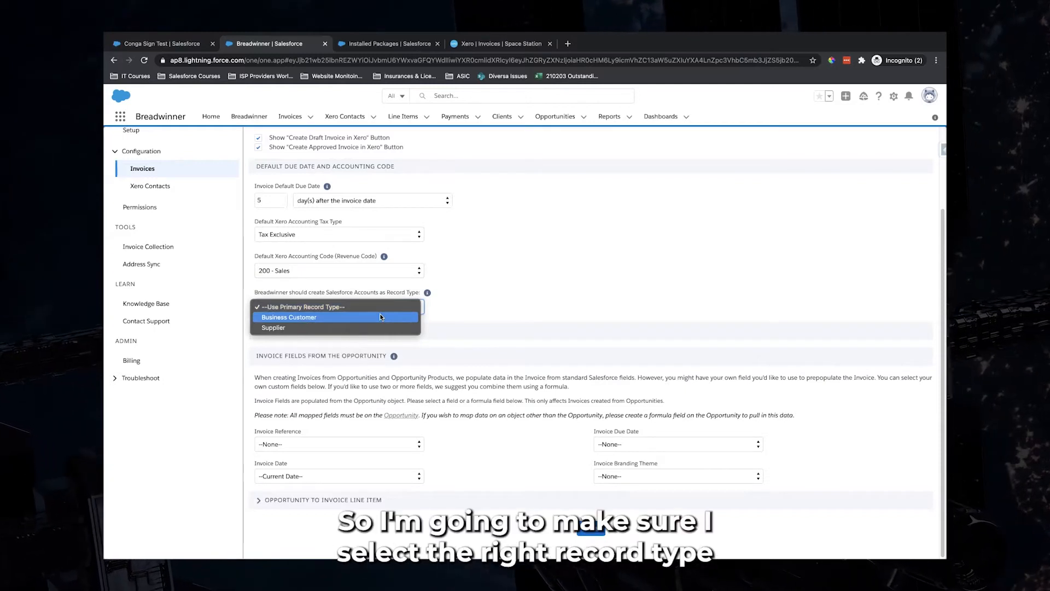
left_click(380, 318)
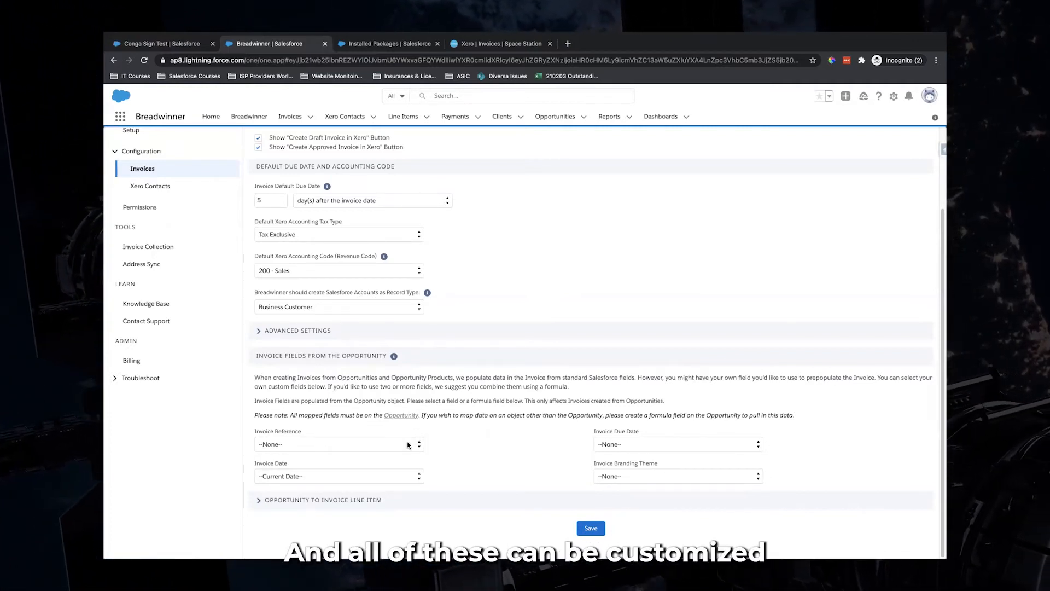
Leave Invoice Reference at --None-- and save the invoice configuration
left_click(383, 444)
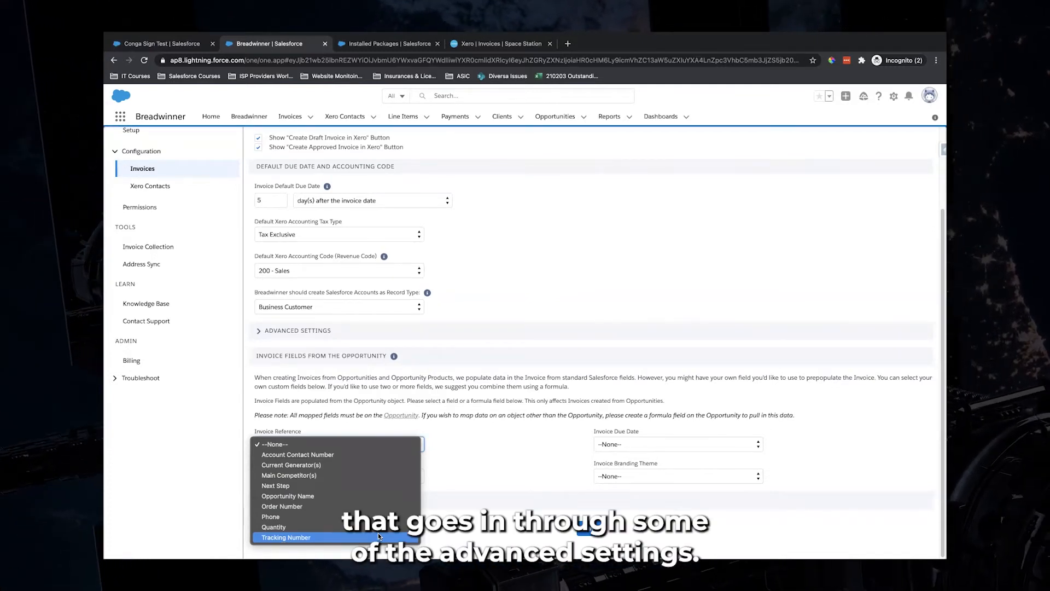
left_click(523, 304)
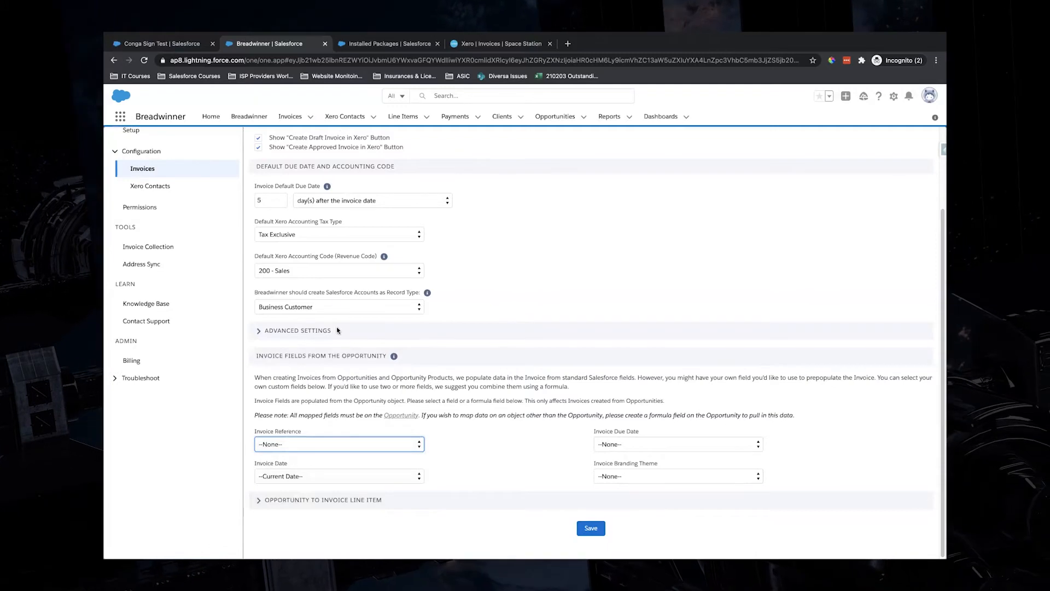
scroll(343, 318, "up", 2)
scroll(343, 317, "up", 1)
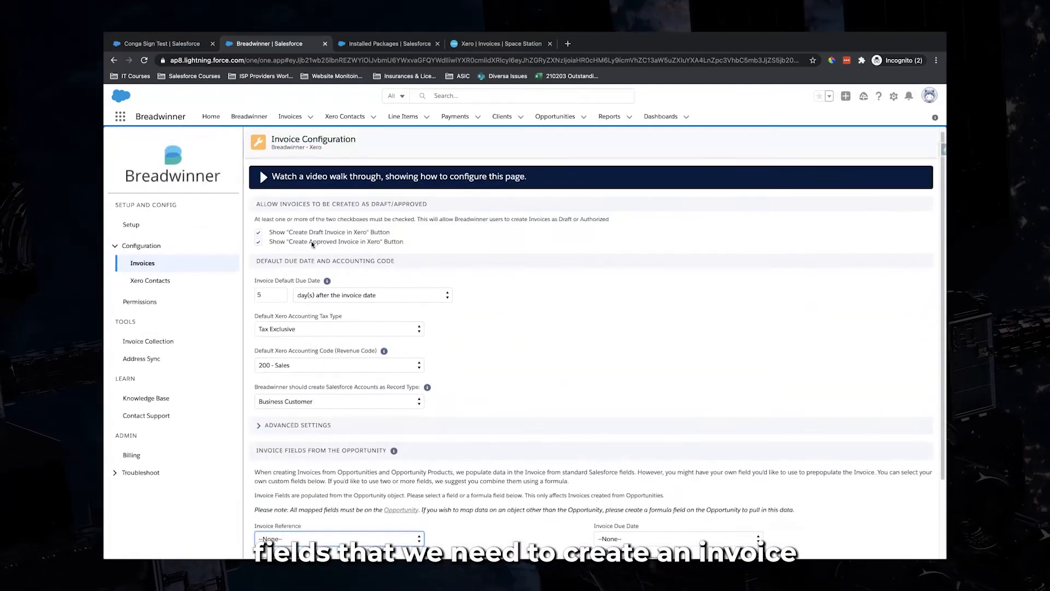
scroll(510, 342, "down", 3)
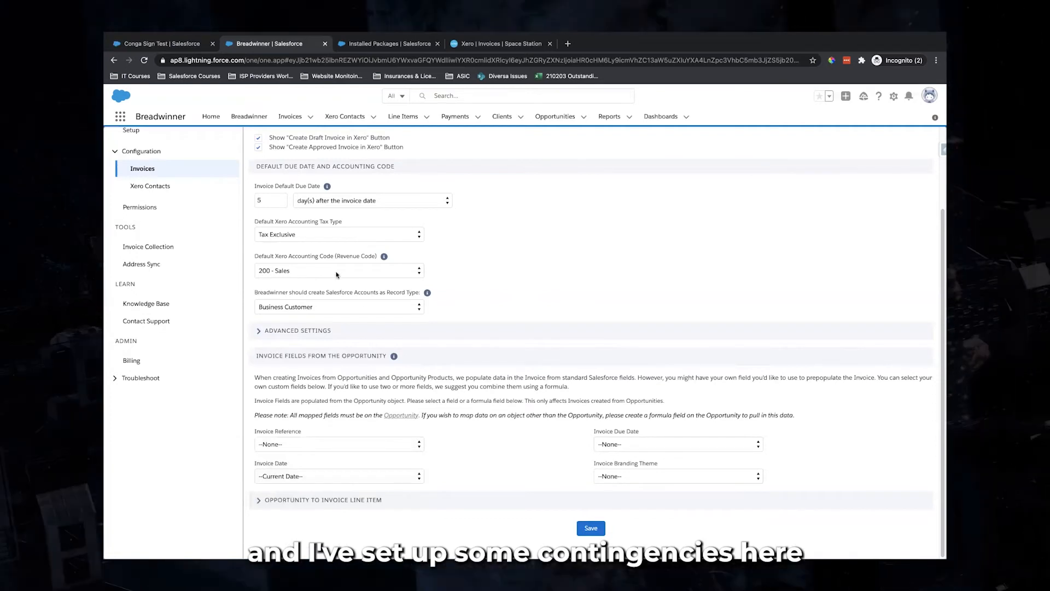
left_click(584, 528)
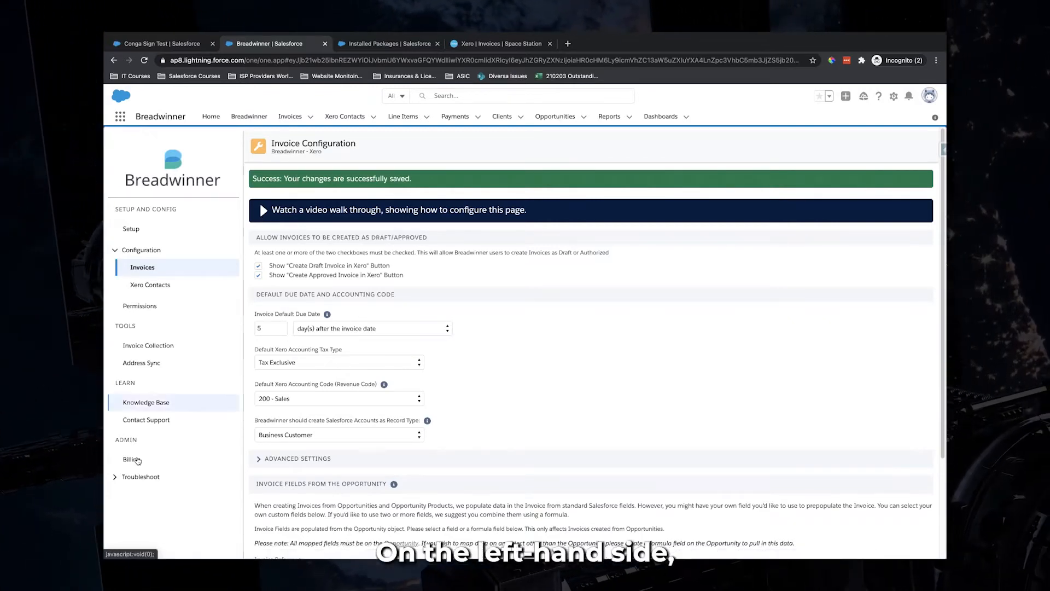
Browse Breadwinner's Knowledge Base, Contact Support and Billing pages, then return to Conga Sign Test
left_click(140, 402)
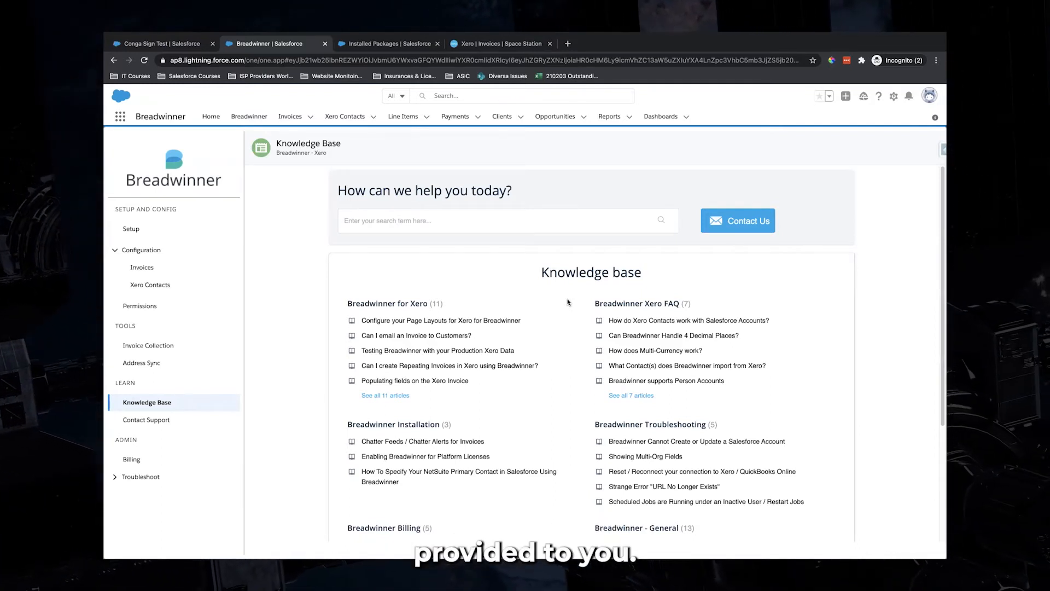
left_click(148, 419)
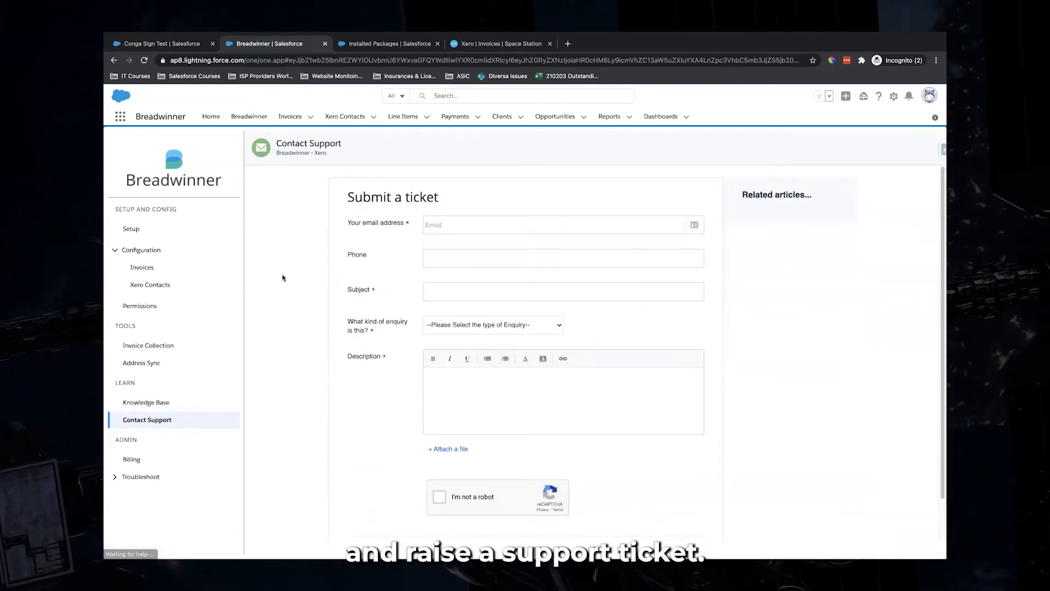
left_click(131, 459)
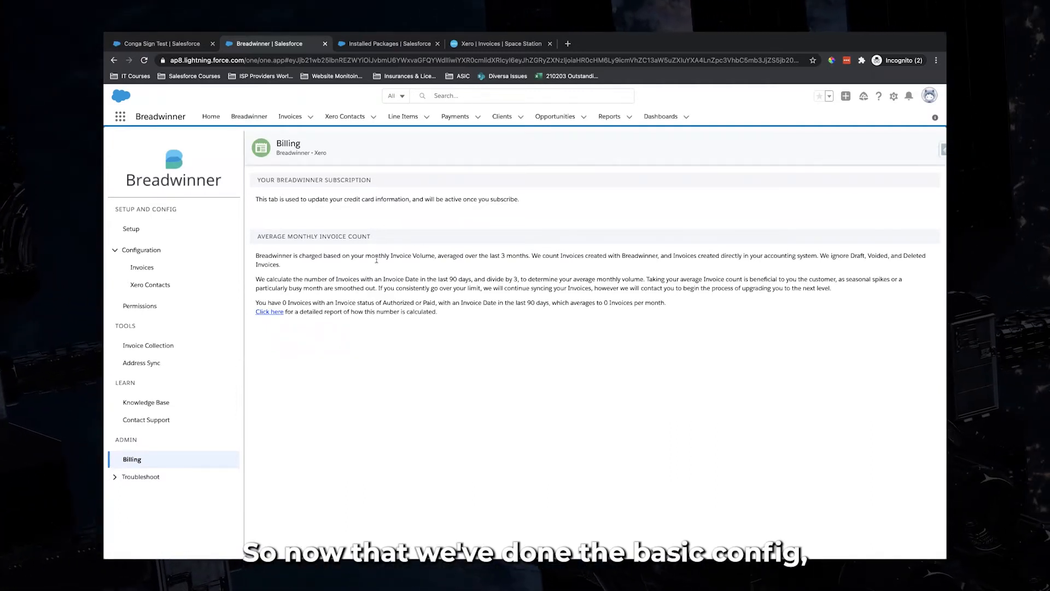
left_click(189, 48)
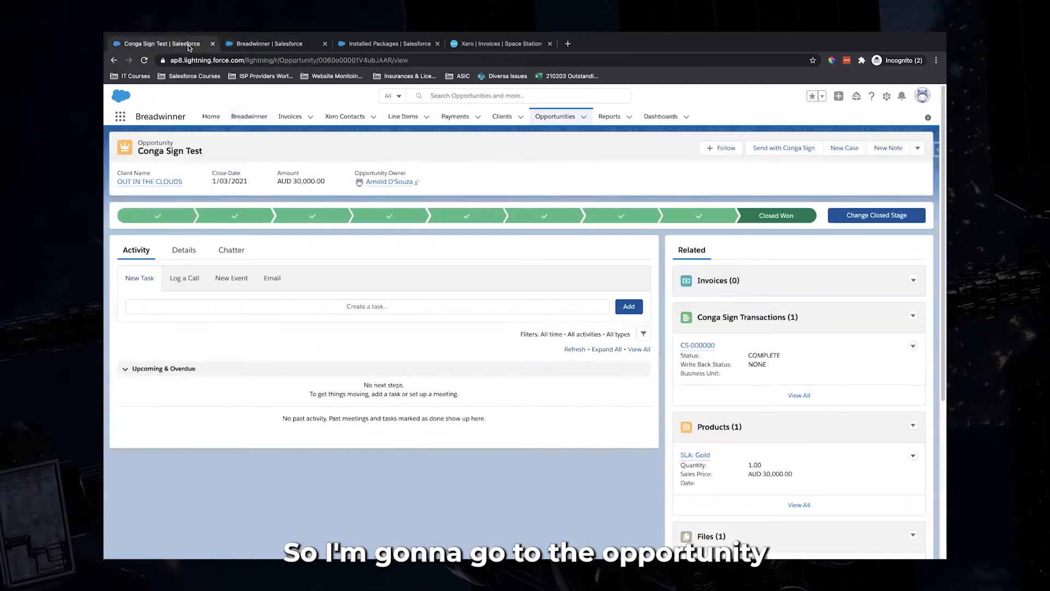
Reload Conga Sign Test and start a New invoice from its Invoices list
left_click(142, 63)
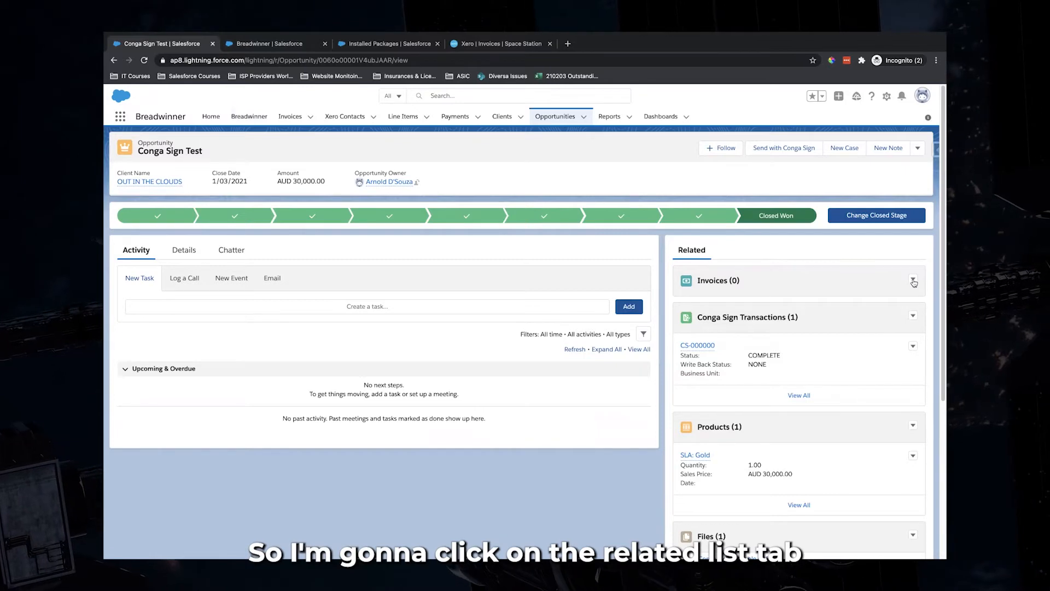
left_click(915, 295)
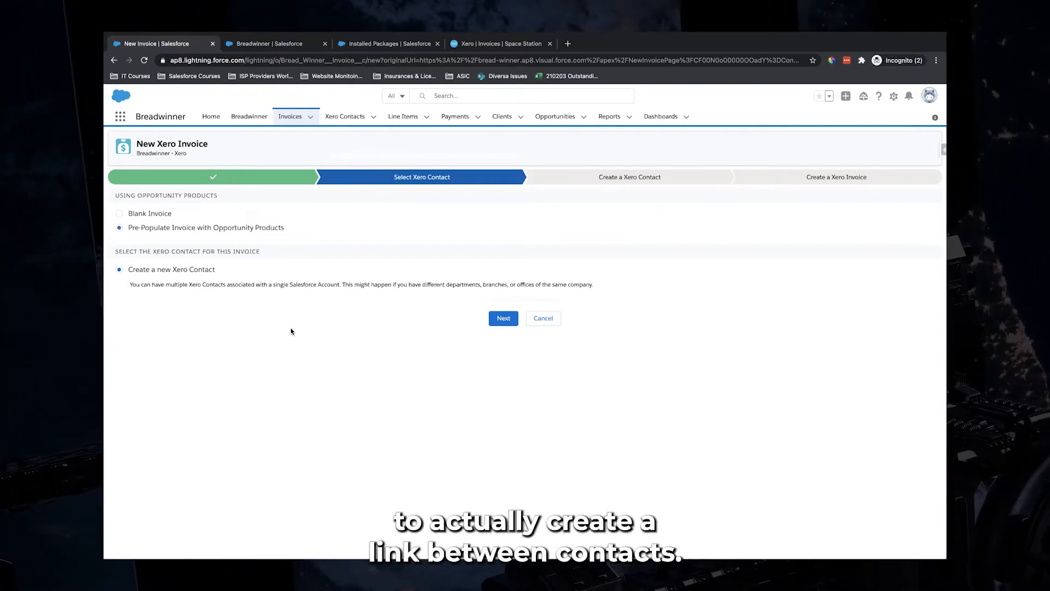
left_click_drag(129, 272, 218, 274)
left_click(436, 219)
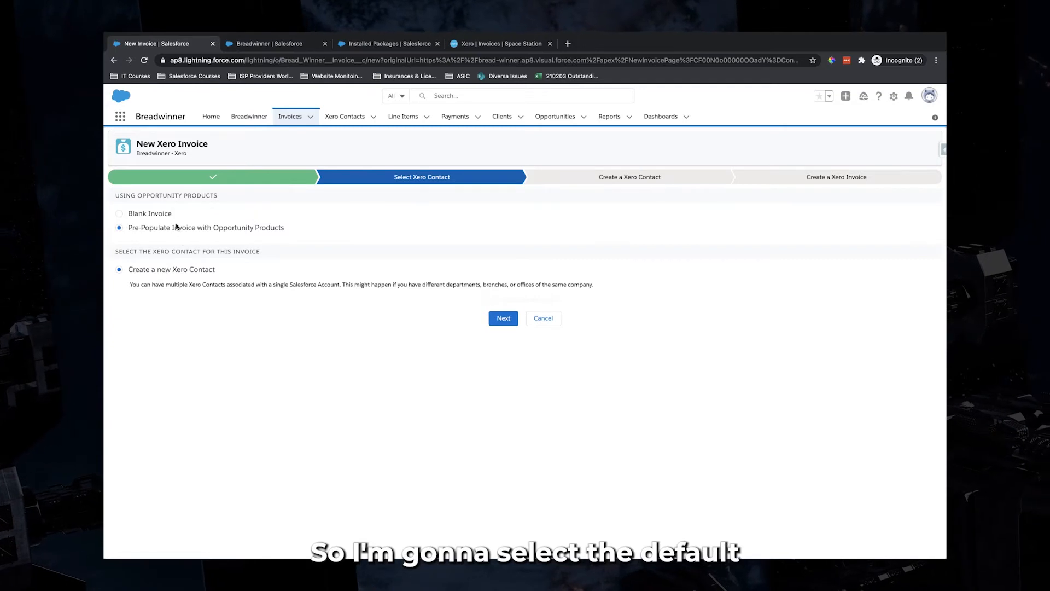
Review the New Breadwinner Xero Contact form pre-filled from OUT IN THE CLOUDS
left_click(503, 320)
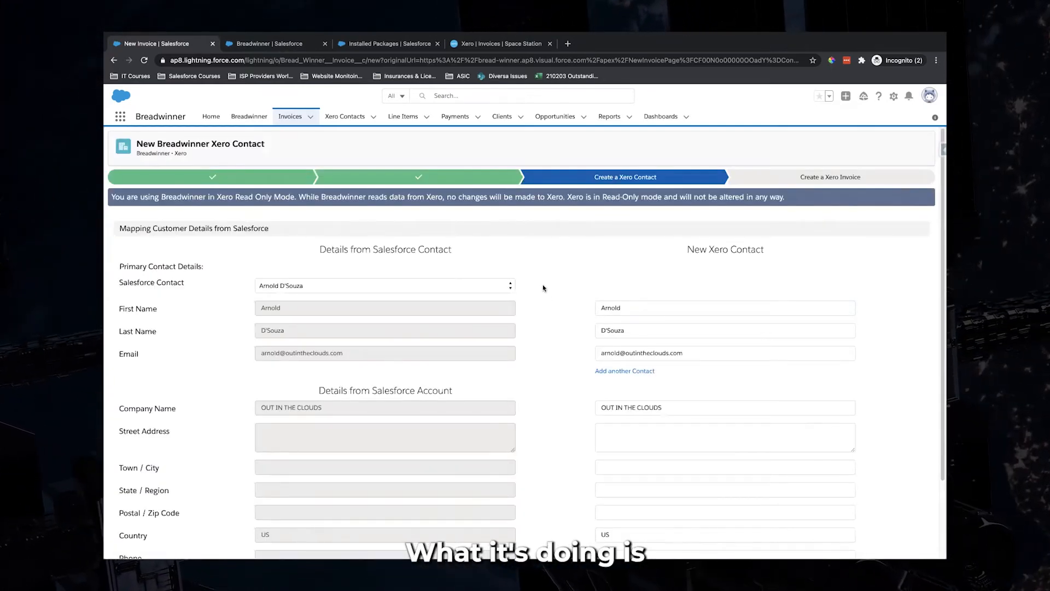
scroll(542, 287, "down", 3)
scroll(543, 288, "down", 1)
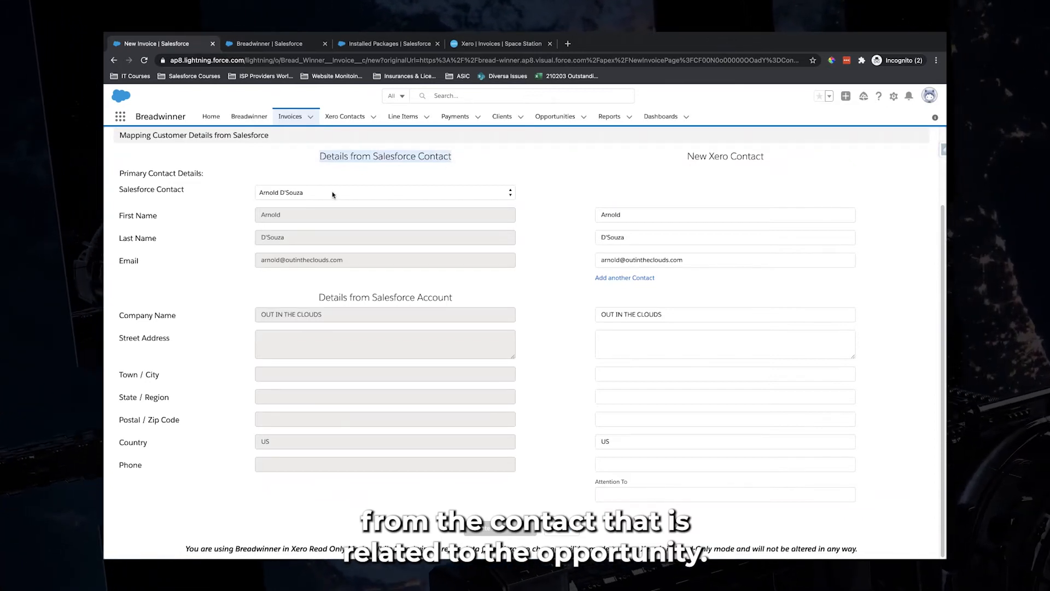
left_click(549, 193)
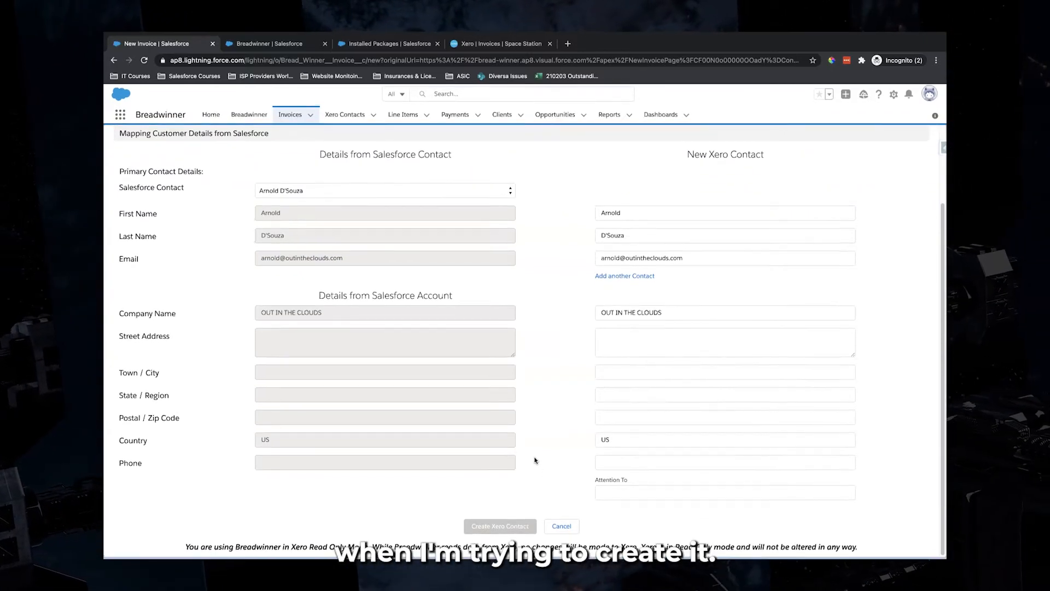
scroll(534, 461, "up", 2)
scroll(534, 461, "down", 2)
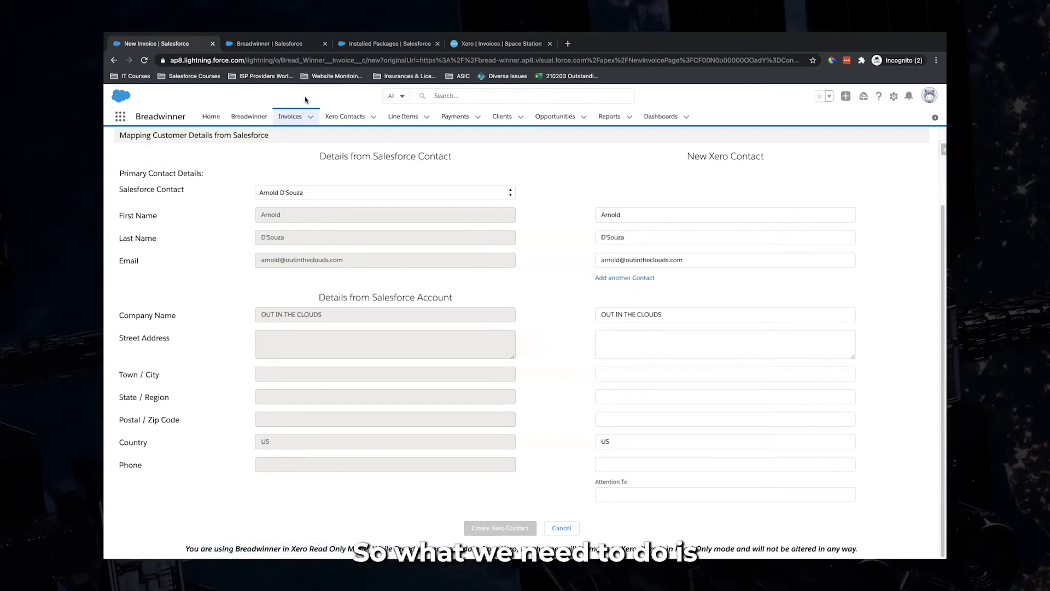
Switch Breadwinner to Xero Active Mode in Setup and return to the new invoice
left_click(306, 47)
left_click(181, 228)
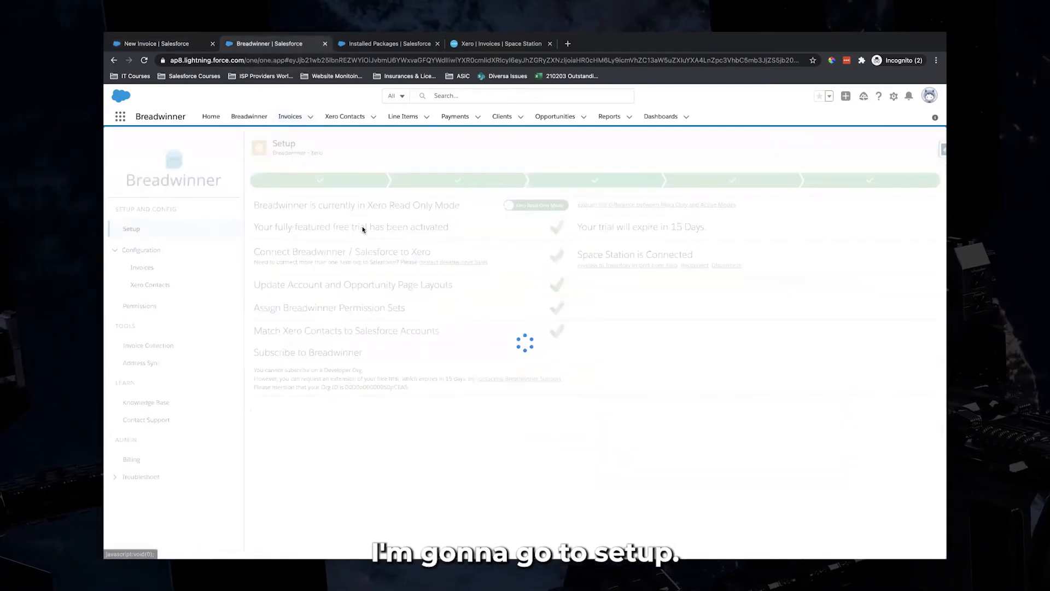
left_click(543, 206)
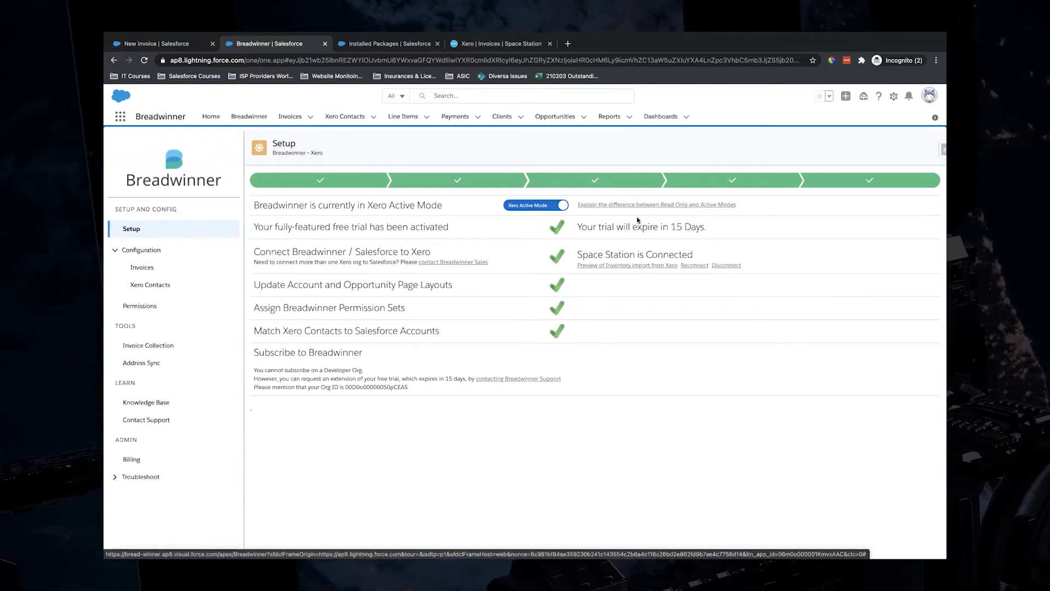
left_click(182, 44)
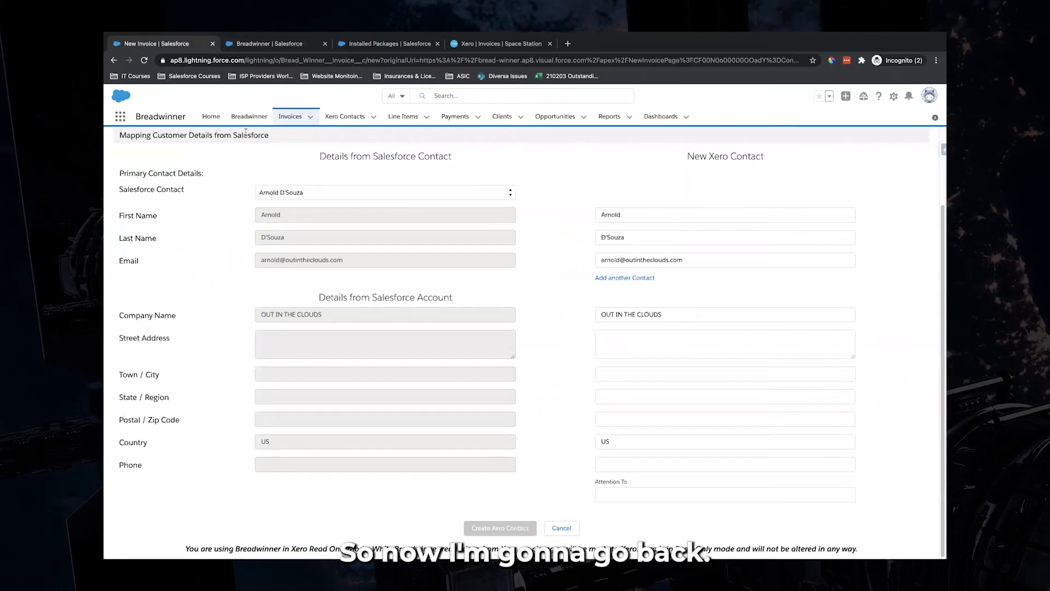
Return to the Xero contact form and create the Xero contact for OUT IN THE CLOUDS
left_click(561, 528)
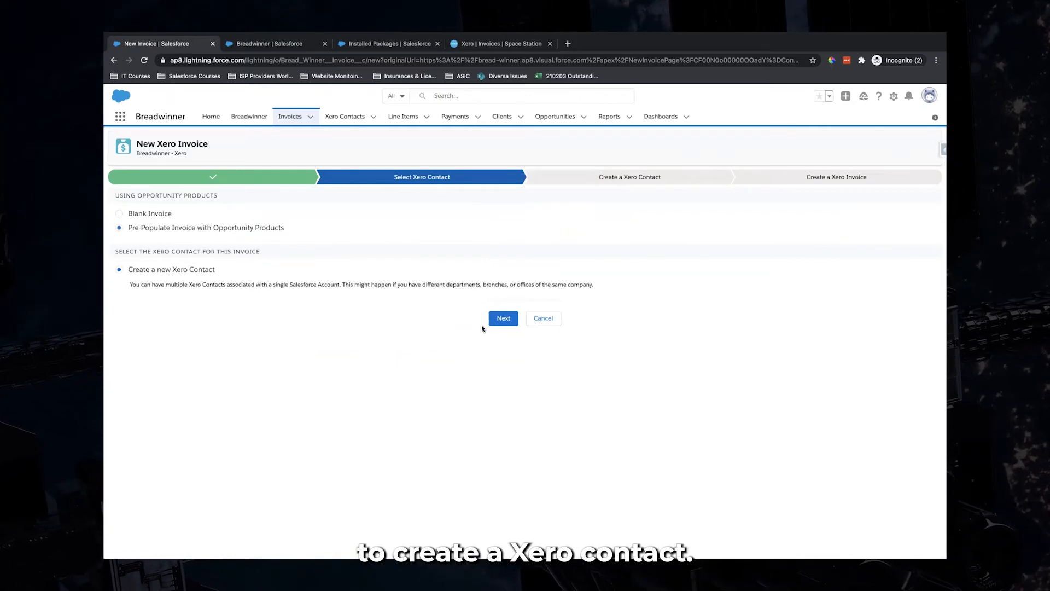
left_click(504, 320)
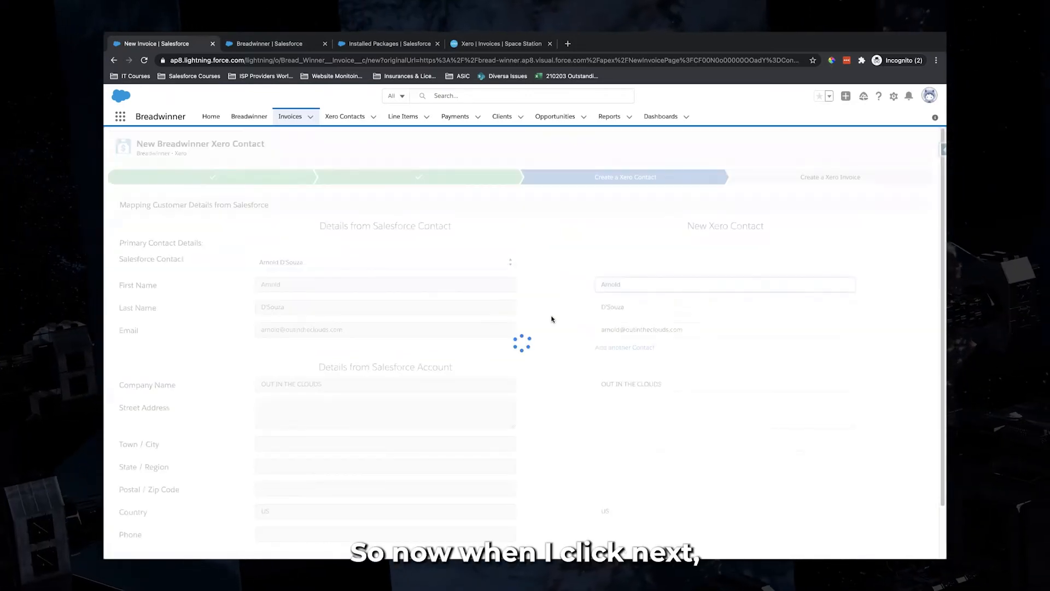
scroll(544, 281, "down", 2)
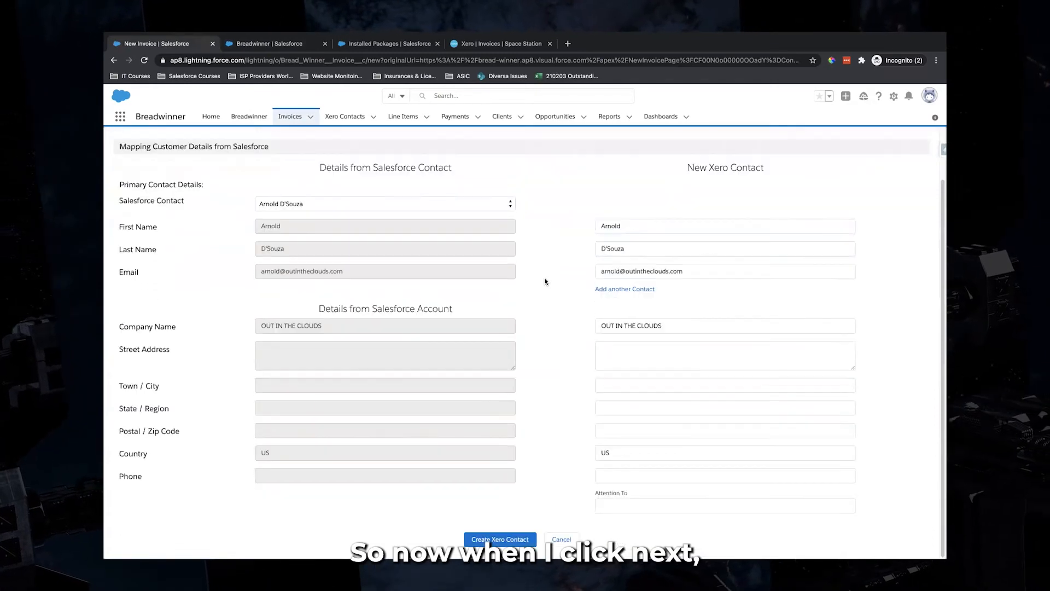
left_click(503, 540)
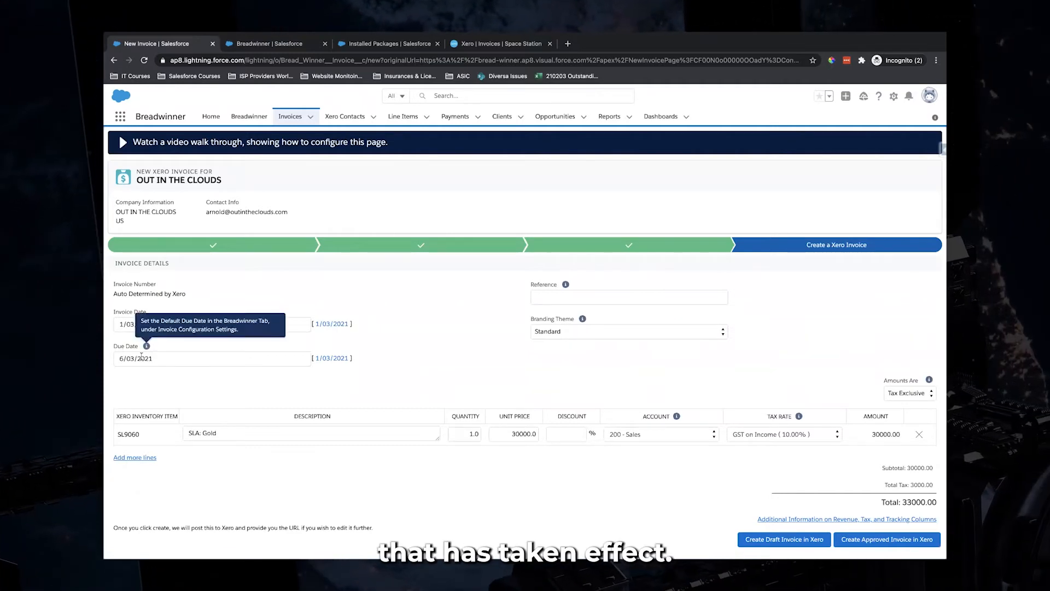
Review the default due date note and keep Standard as the branding theme
left_click(112, 358)
left_click(461, 378)
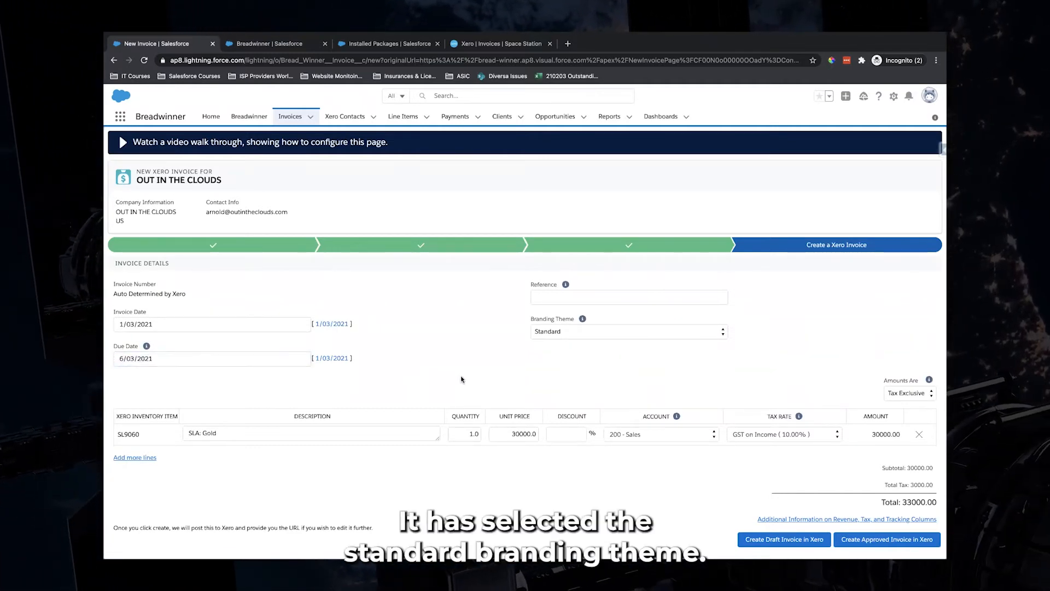
left_click(566, 335)
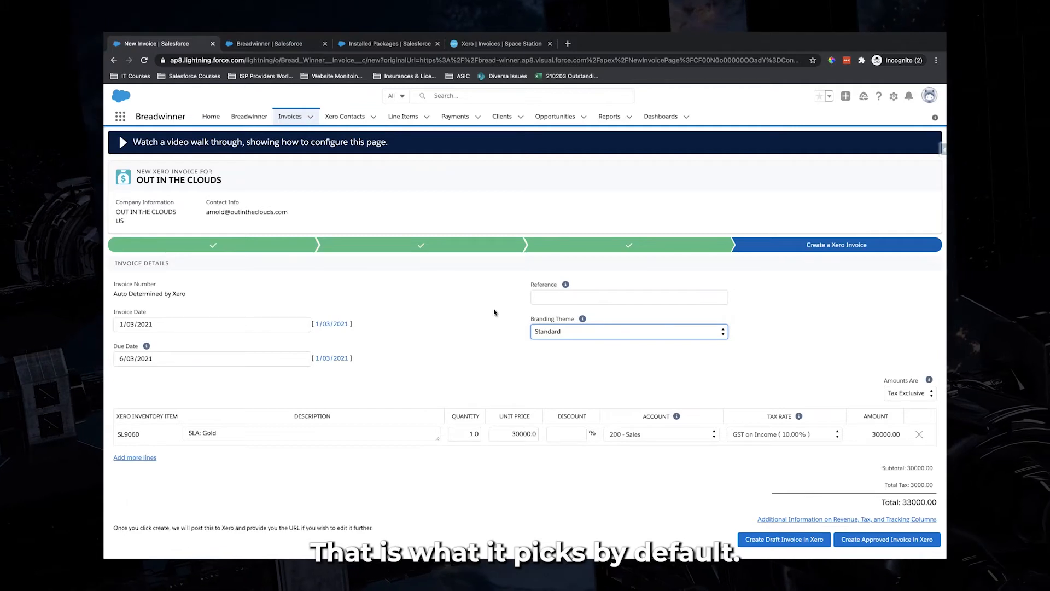
left_click(609, 334)
left_click(498, 295)
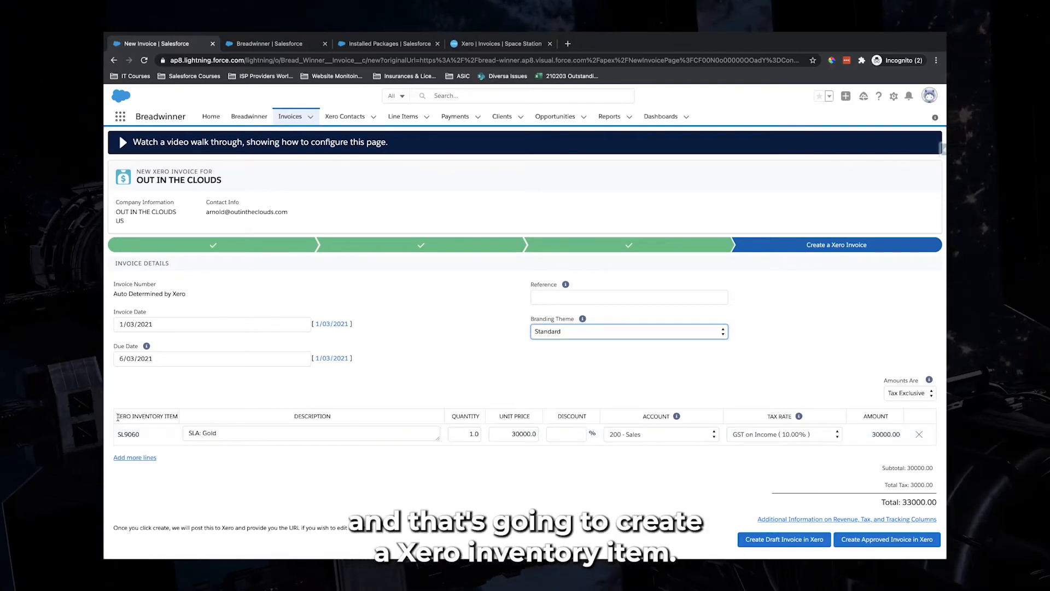
Edit the invoice line description so it reads SLA: Gold
left_click(170, 411)
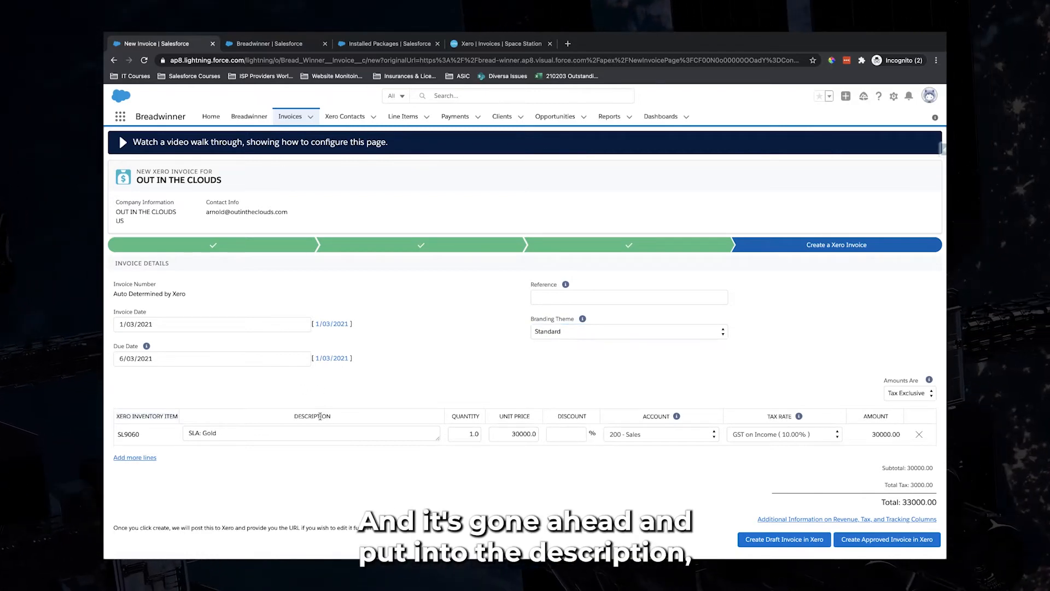
left_click(221, 432)
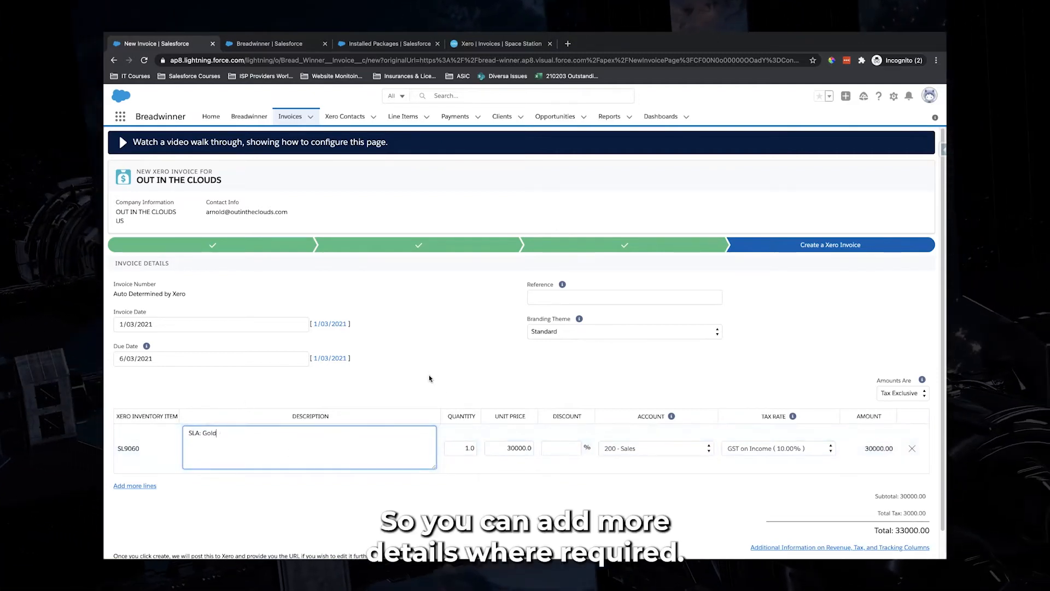
left_click(457, 378)
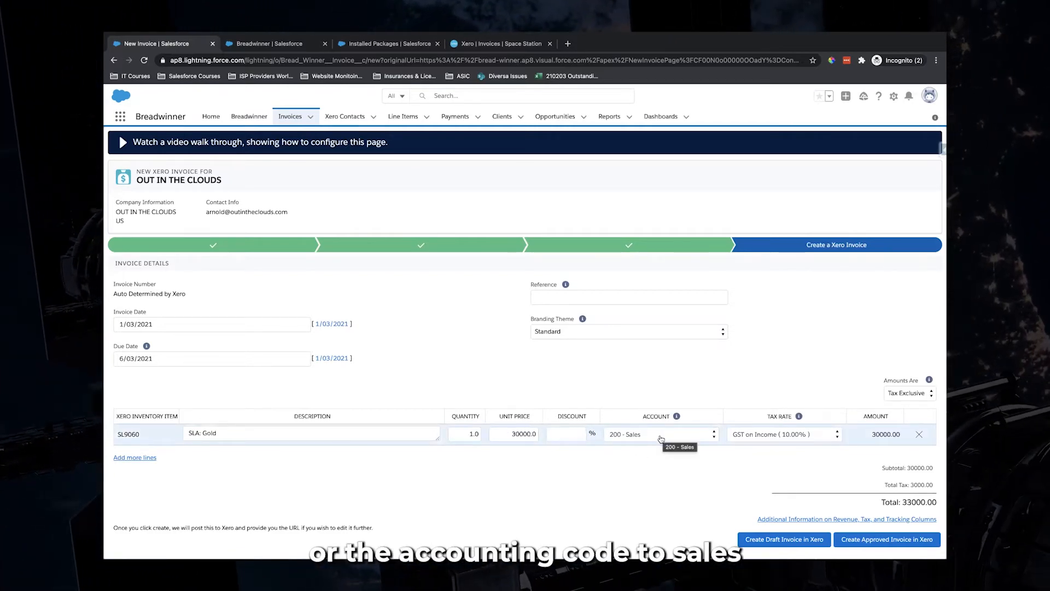
In the Breadwinner tab, open the Conga Sign Test opportunity from Opportunities
mouse_move(675, 419)
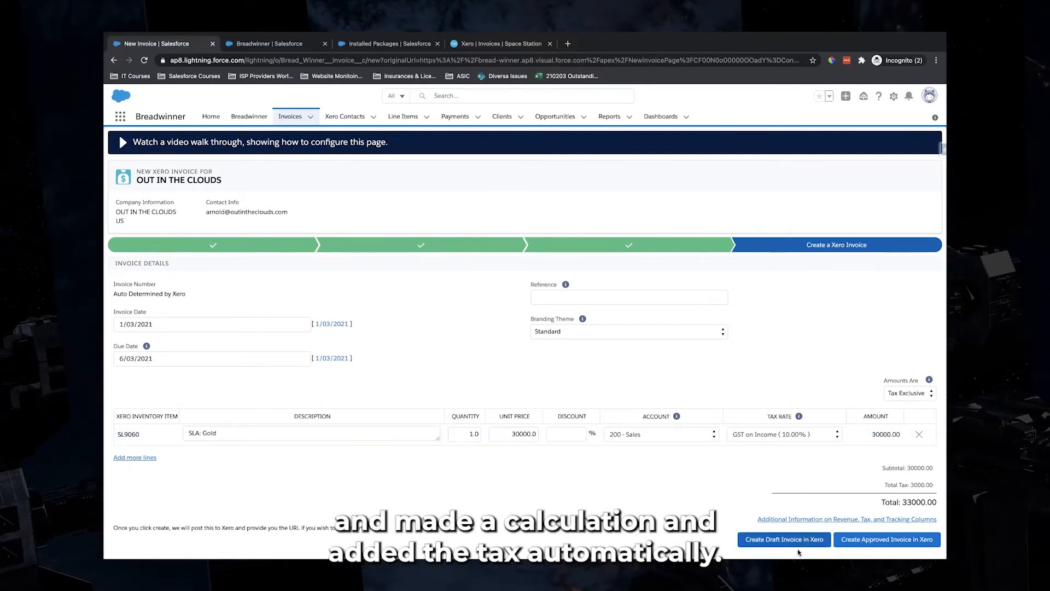
left_click(275, 46)
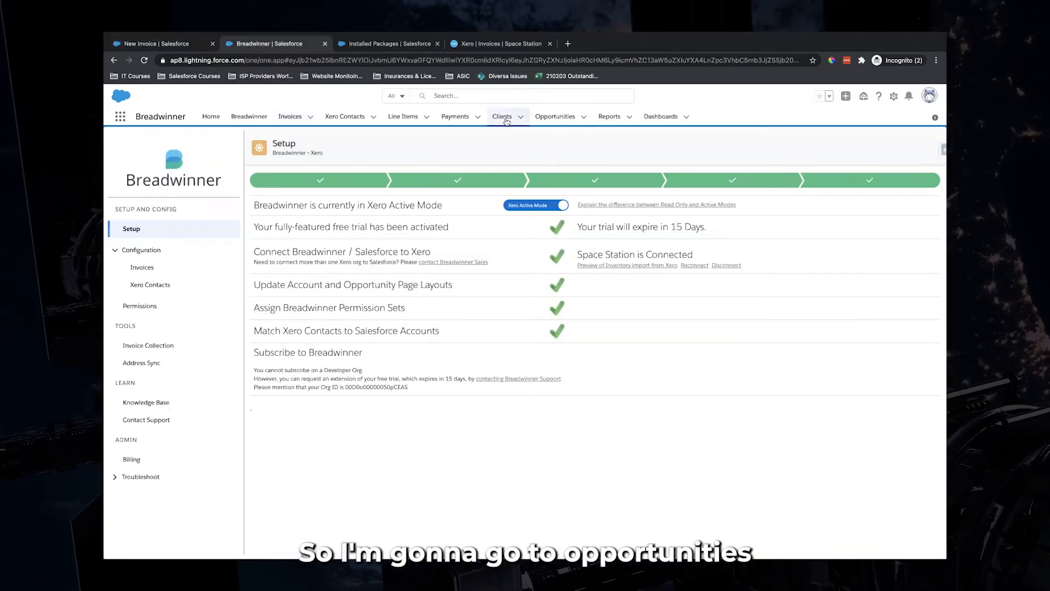
left_click(549, 123)
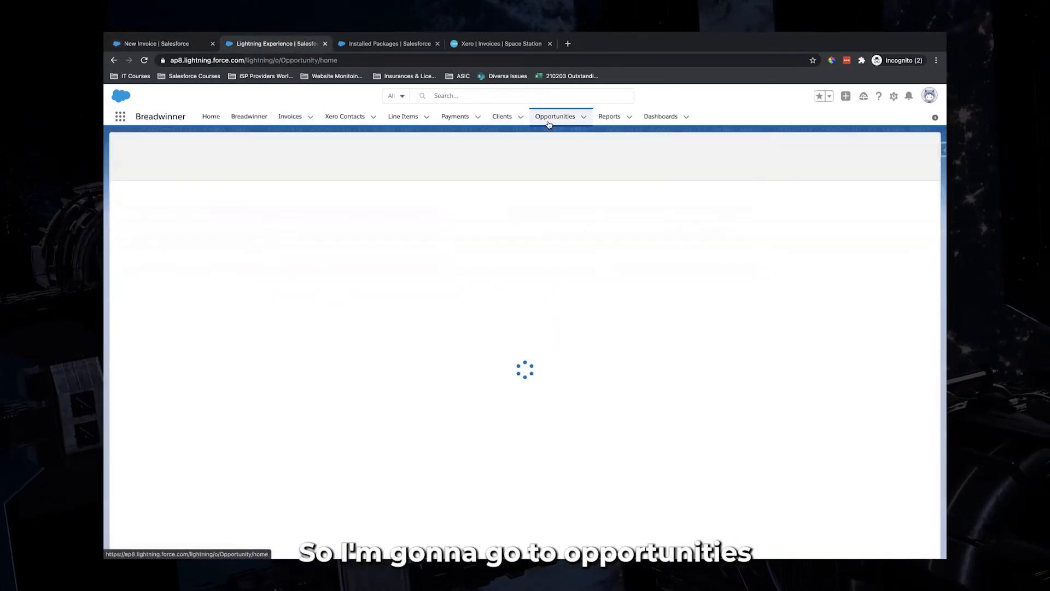
left_click(183, 266)
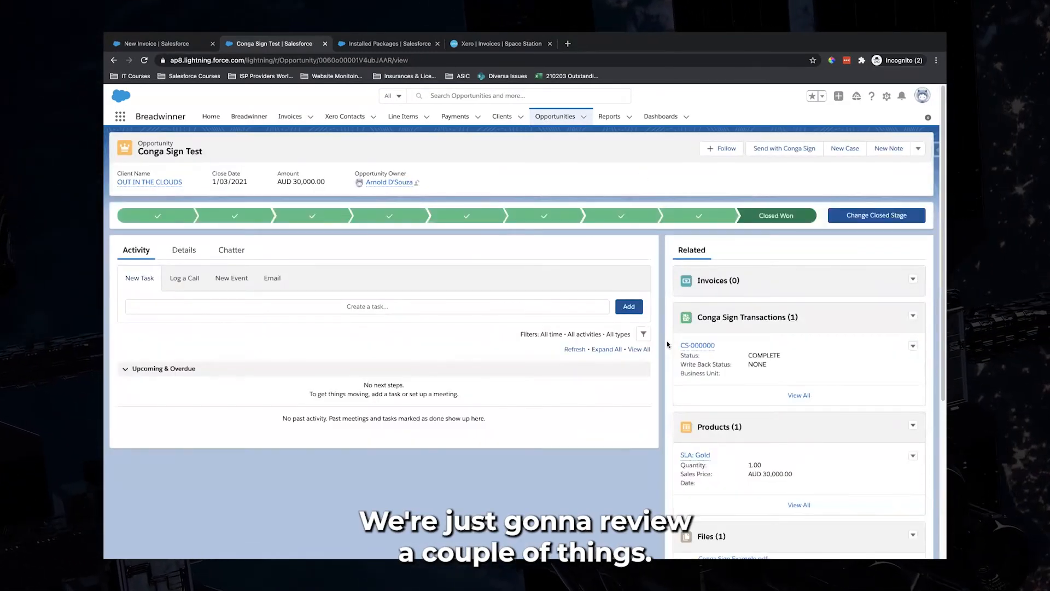
Review Conga Sign Test's related lists, then show its details: Closed Won, AUD 30,000.00
scroll(667, 343, "down", 2)
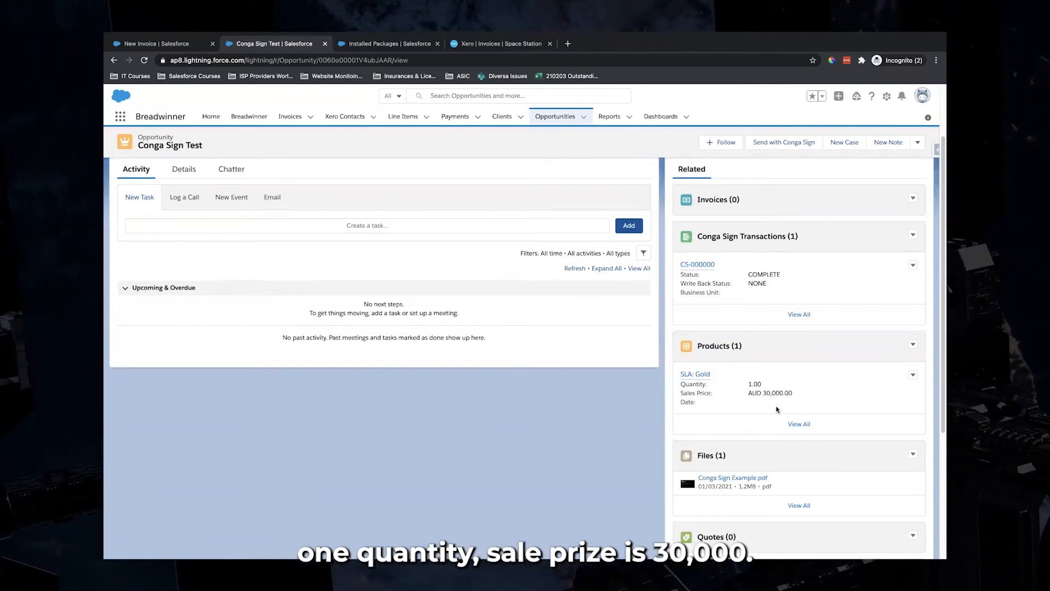
scroll(777, 409, "up", 1)
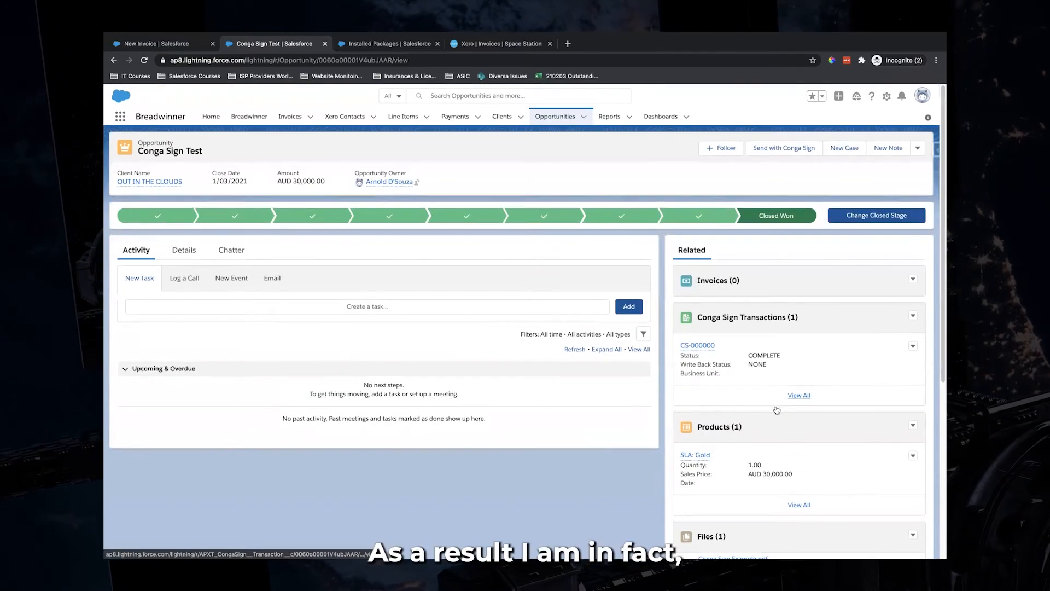
scroll(776, 410, "down", 5)
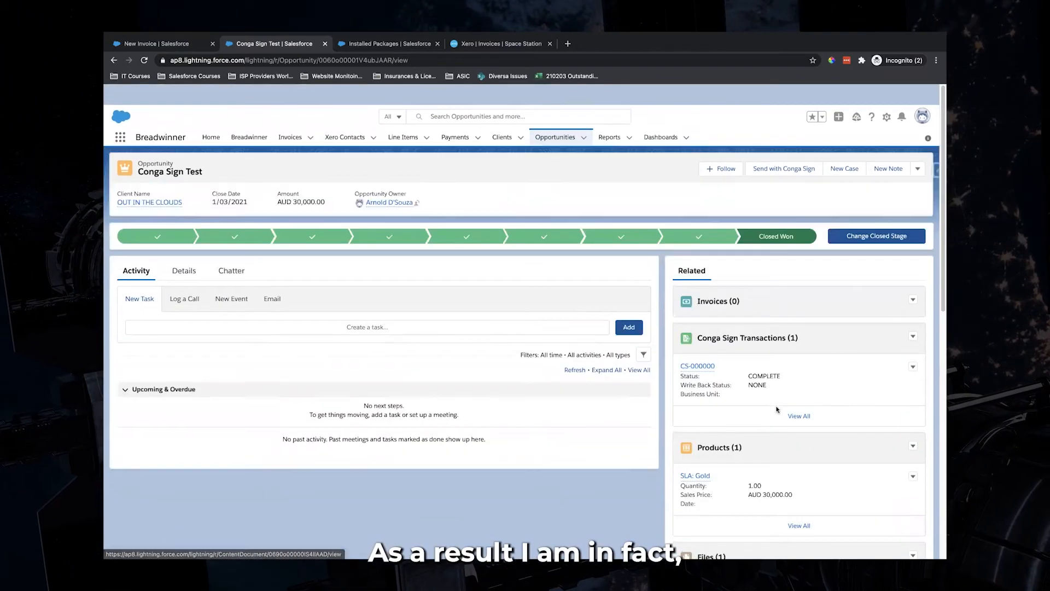
scroll(777, 410, "down", 7)
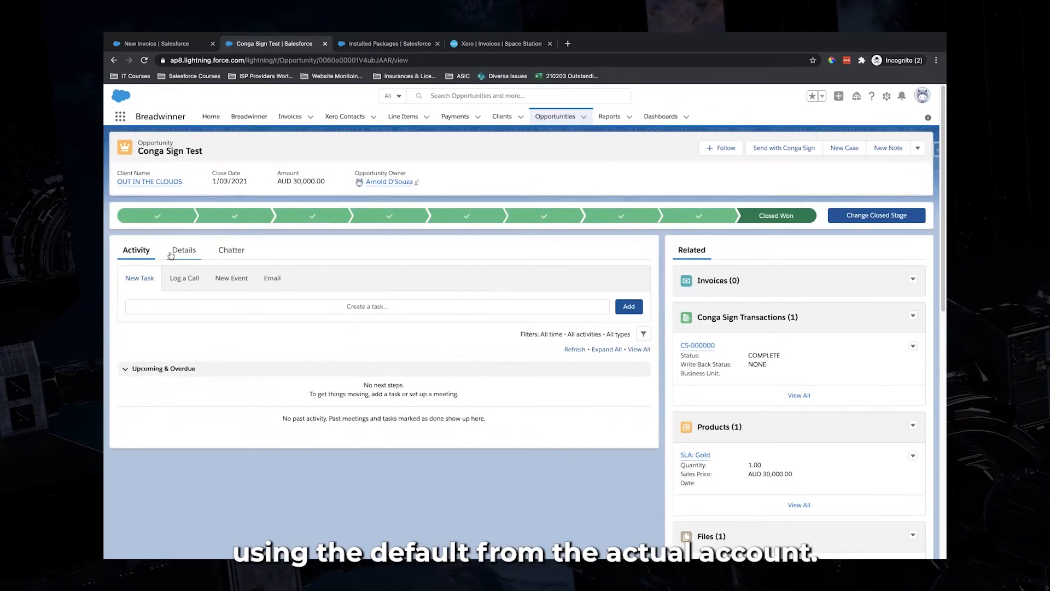
left_click(182, 250)
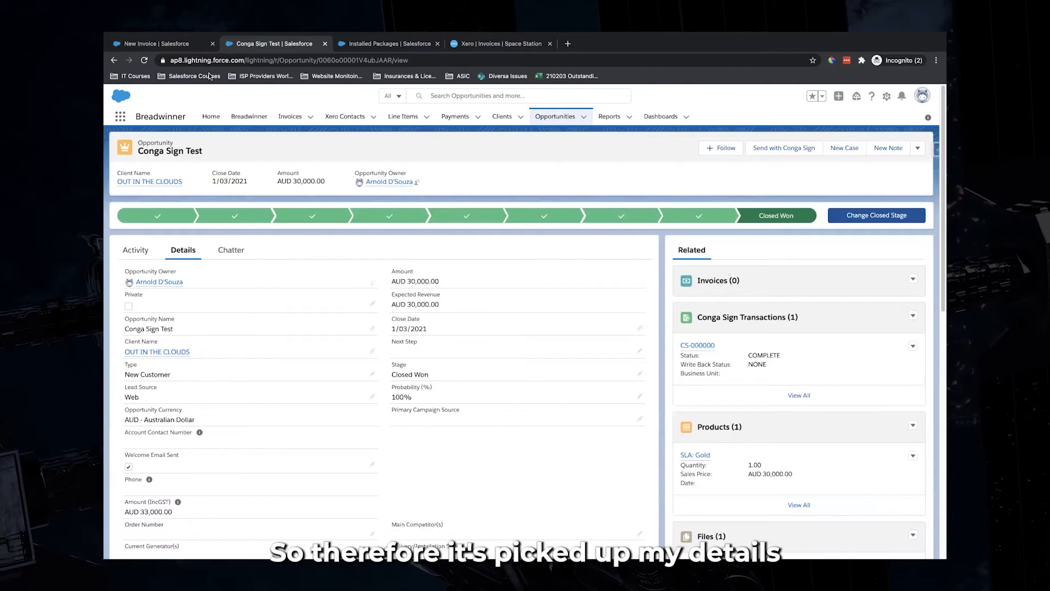
Set the invoice reference to Conga Sign Test and create it as an approved Xero invoice
left_click(196, 46)
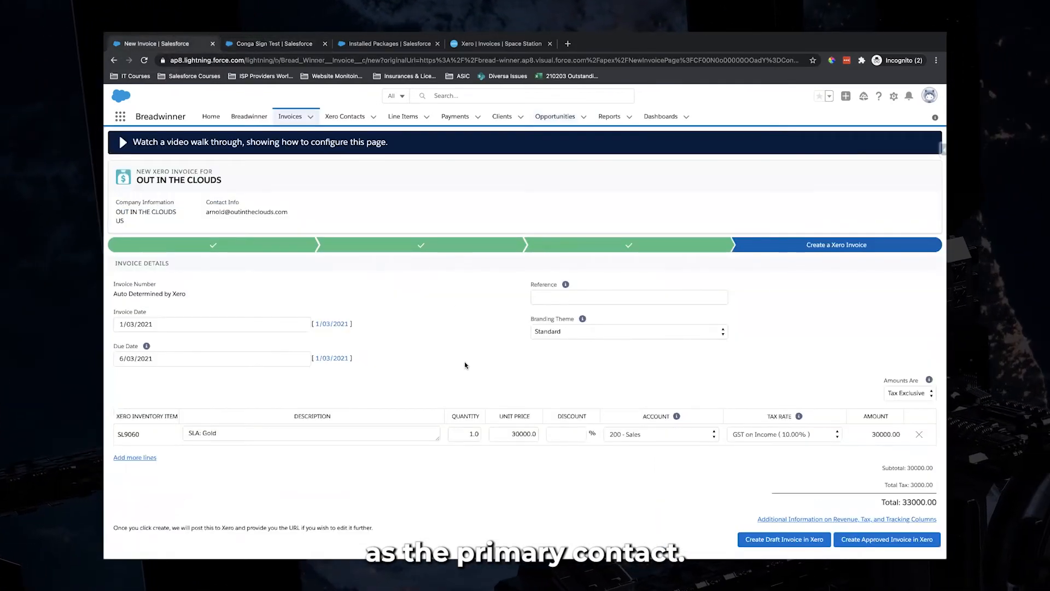
left_click(556, 298)
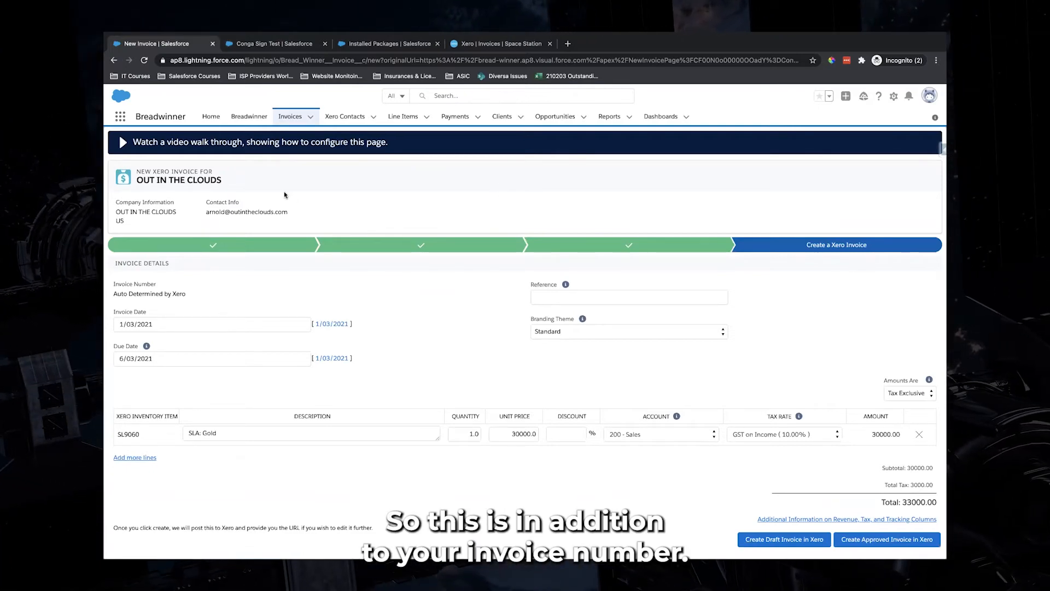
key("ctrl+Tab")
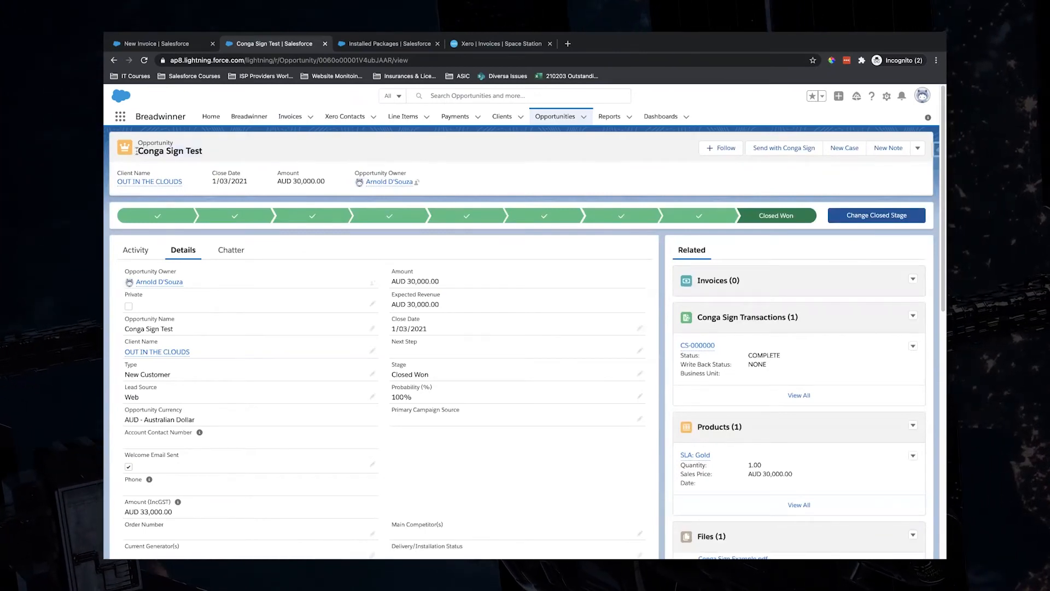
key("ctrl+shift+Tab")
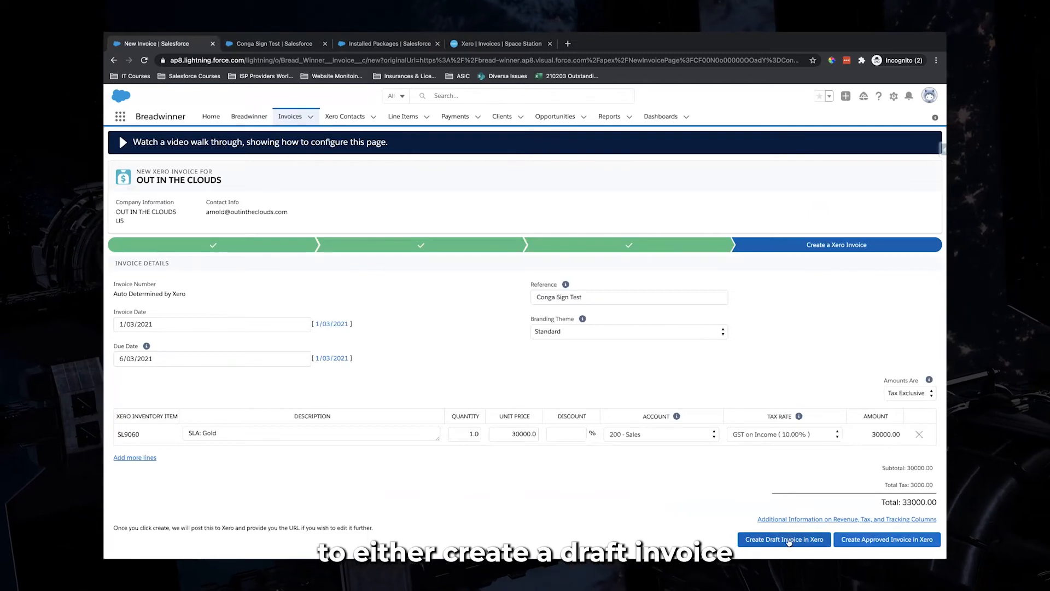
left_click(887, 540)
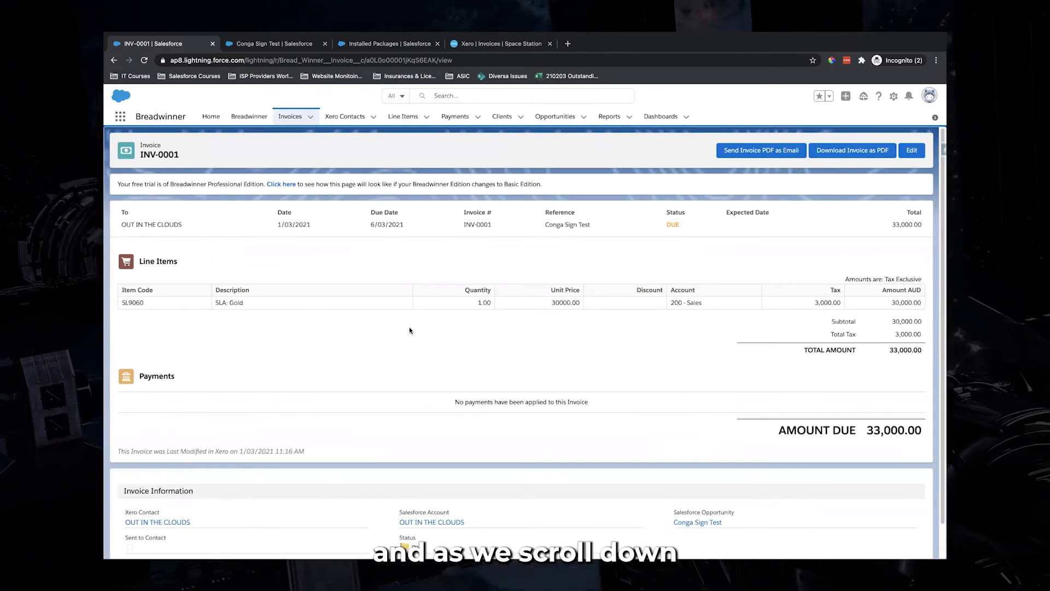
Check INV-0001's OUT IN THE CLOUDS and Conga Sign Test links and expand its additional Xero information
scroll(410, 330, "down", 1)
scroll(410, 330, "up", 1)
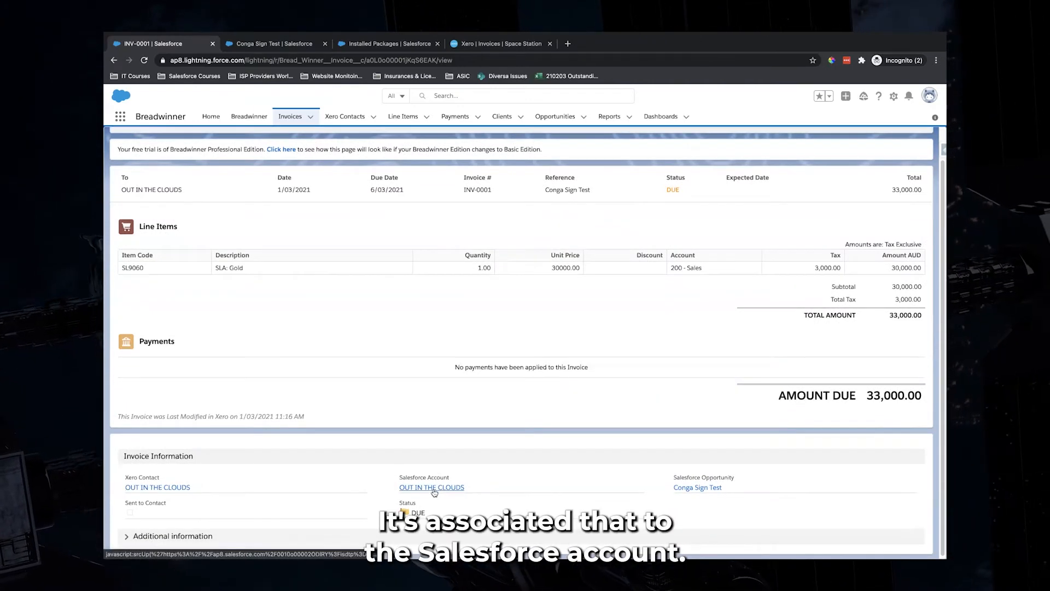
mouse_move(438, 491)
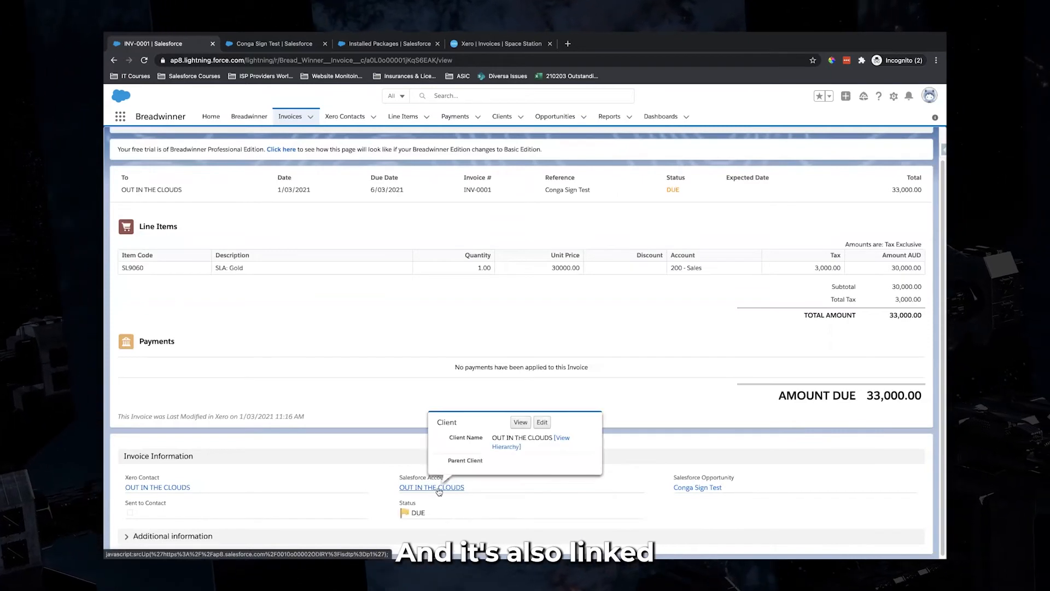
mouse_move(706, 492)
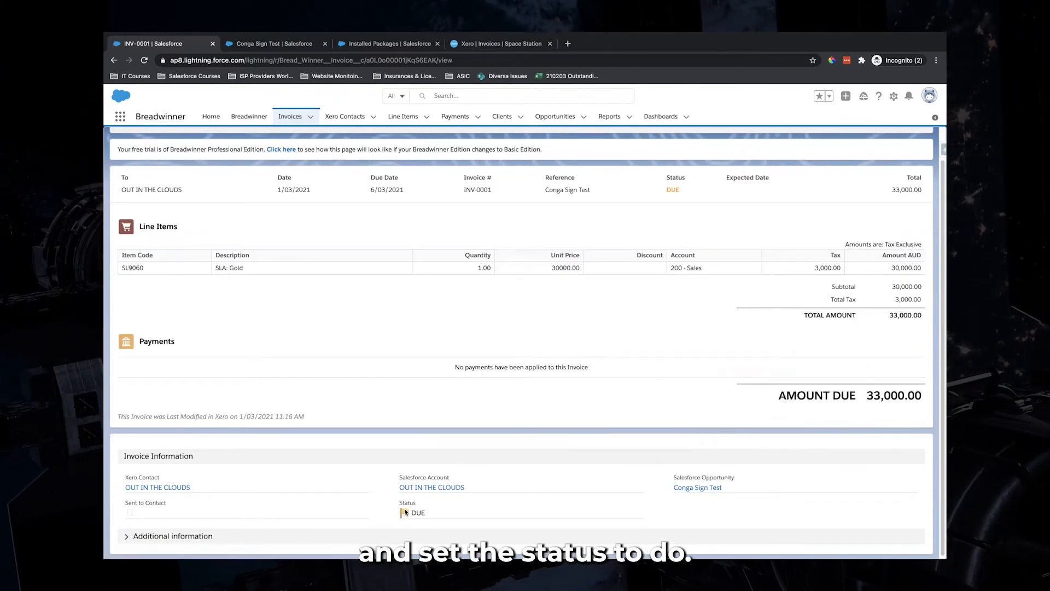
left_click(126, 536)
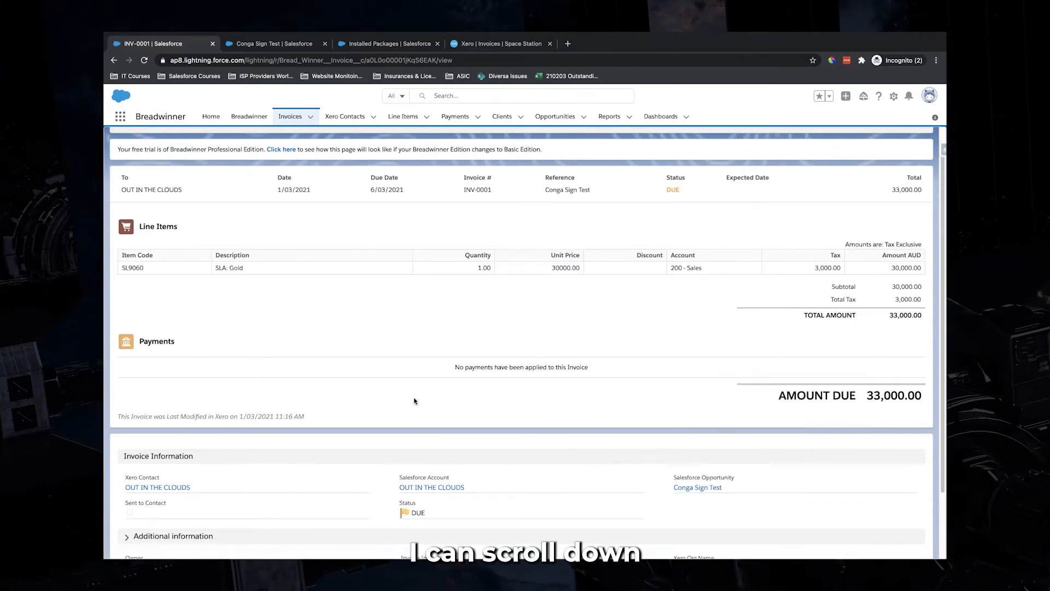
scroll(384, 406, "down", 2)
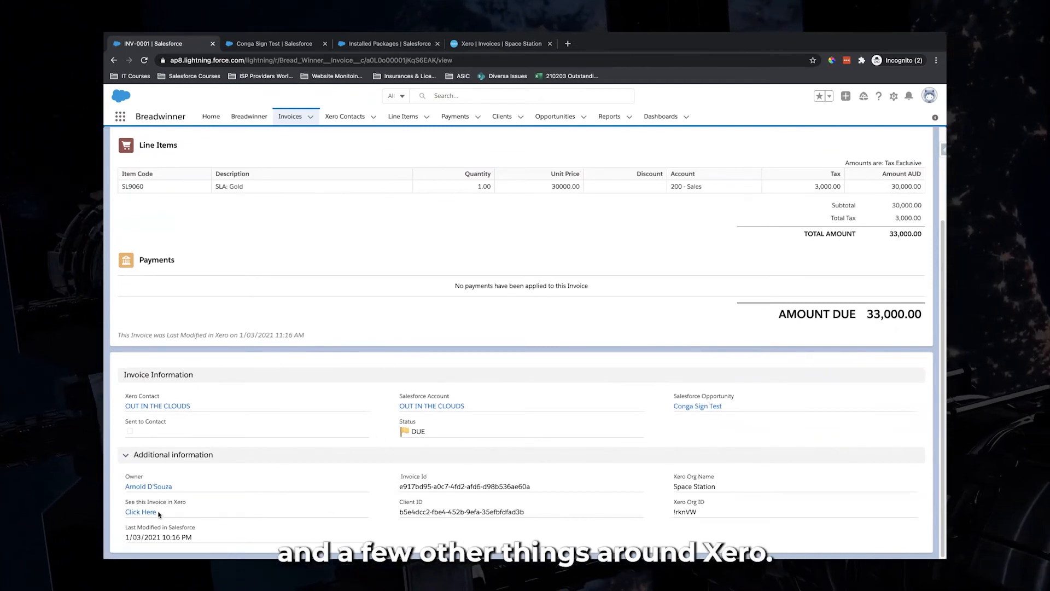
Open INV-0001 in Xero, reload the Xero invoices list to show it, then return to Salesforce
left_click(140, 511)
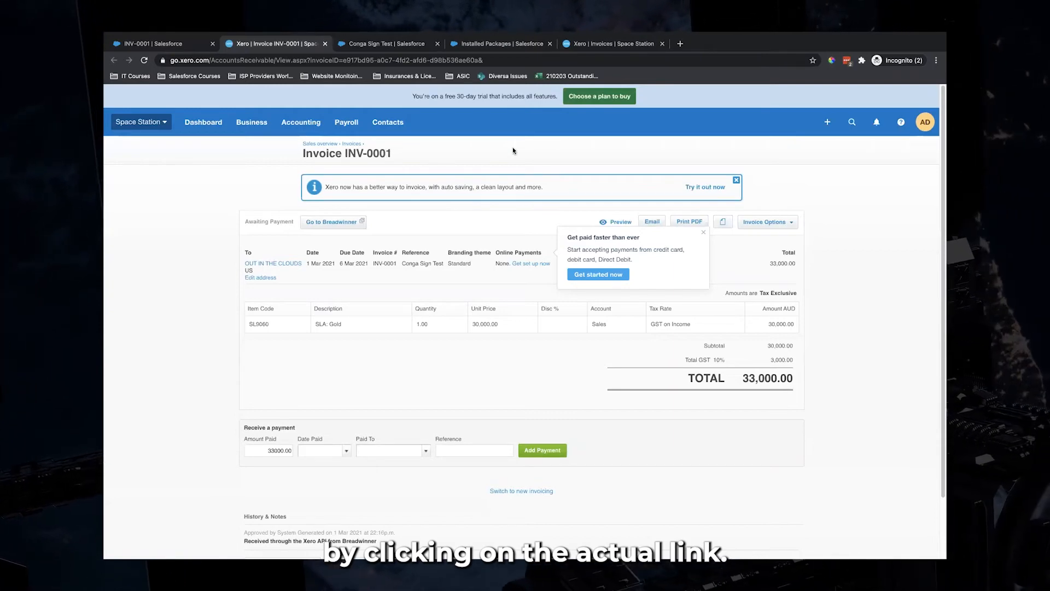
left_click(614, 43)
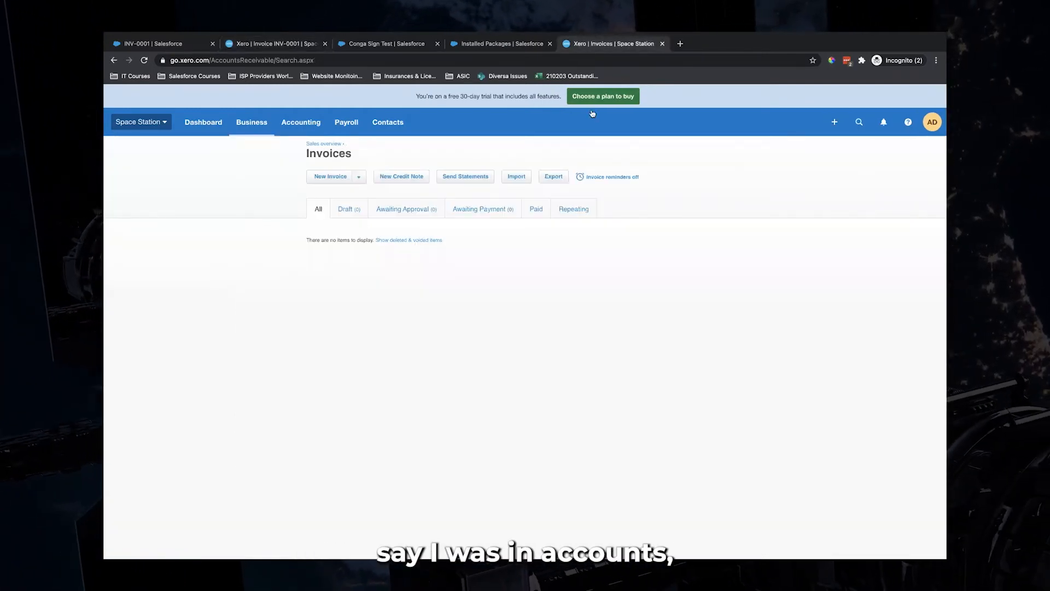
left_click(365, 61)
key("Return")
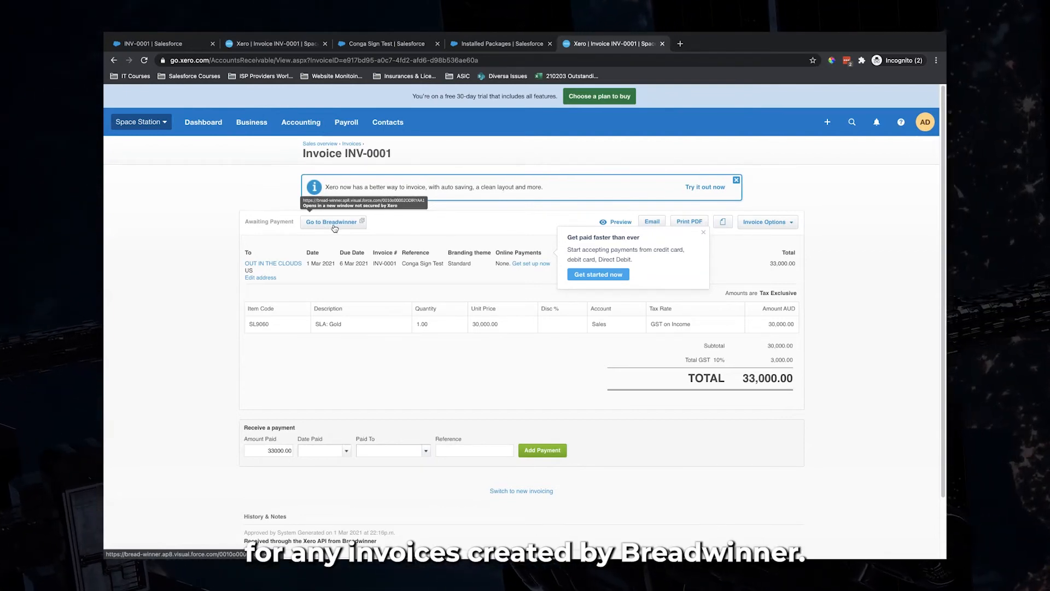
left_click(161, 47)
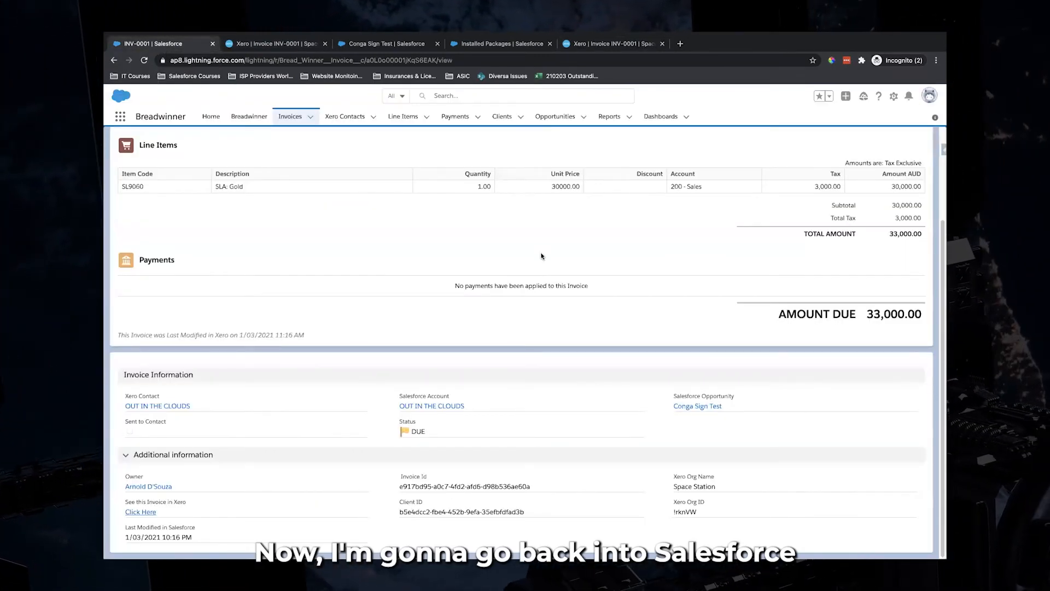
Download INV-0001 as the PDF file INV-0001 (1).pdf
scroll(541, 256, "up", 3)
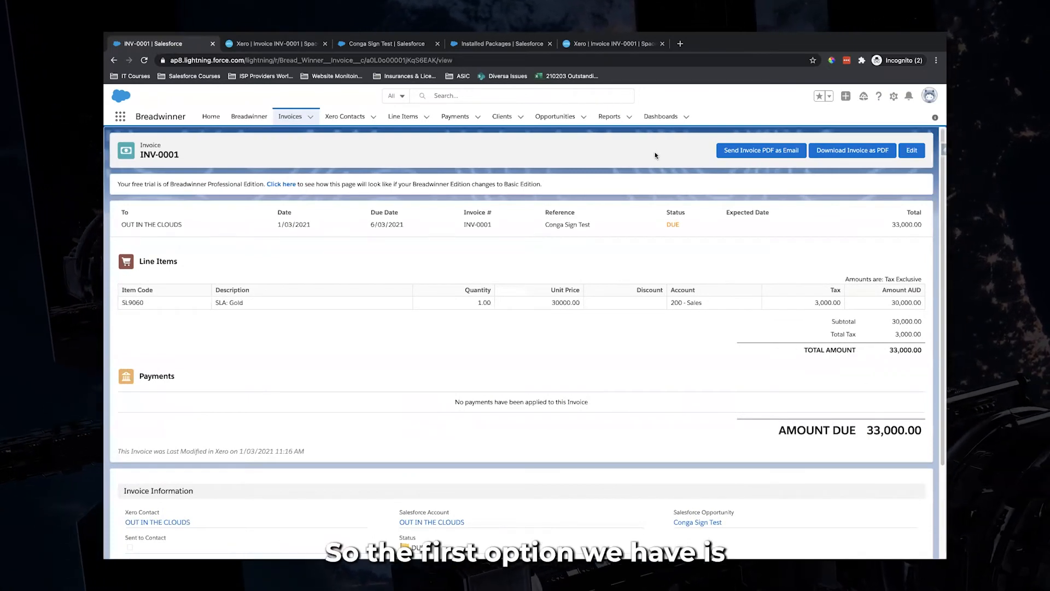
left_click(848, 155)
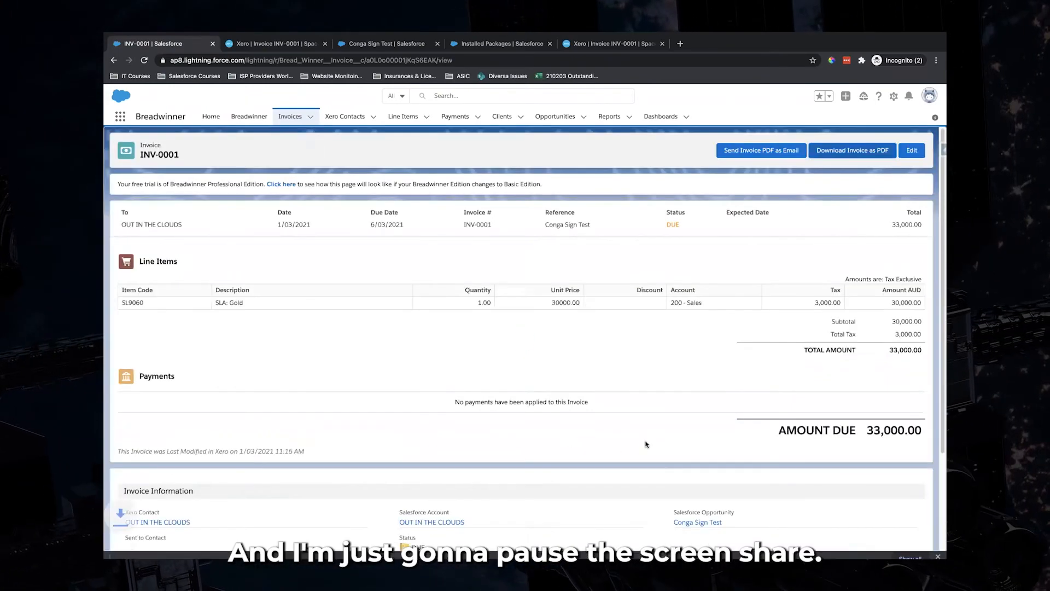
left_click(205, 548)
Open INV-0001 (1).pdf, scroll to its Payment Advice section, then close the PDF tab
left_click(258, 493)
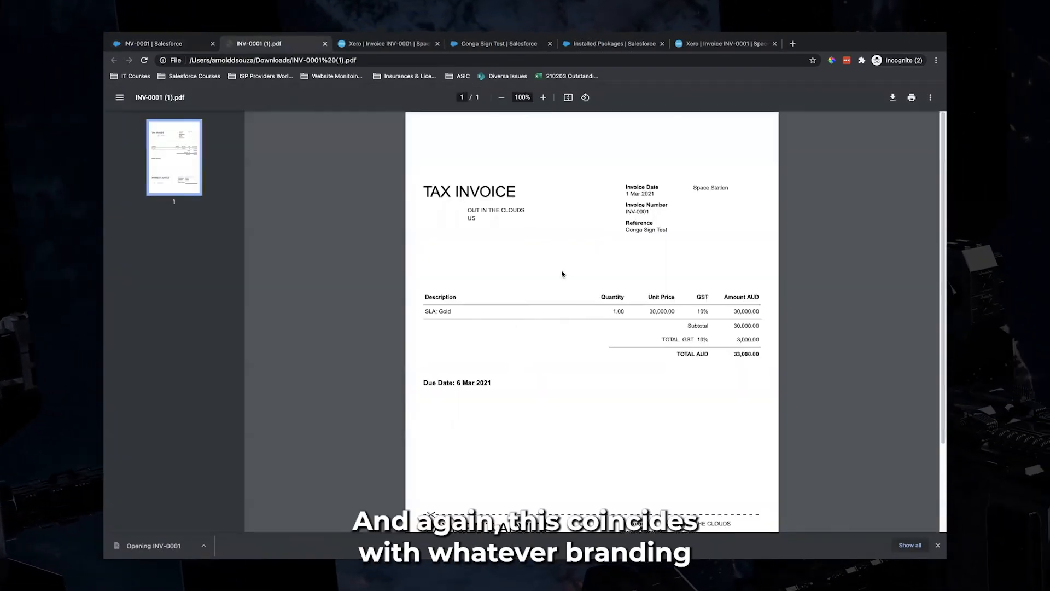
scroll(562, 274, "down", 3)
scroll(562, 274, "up", 3)
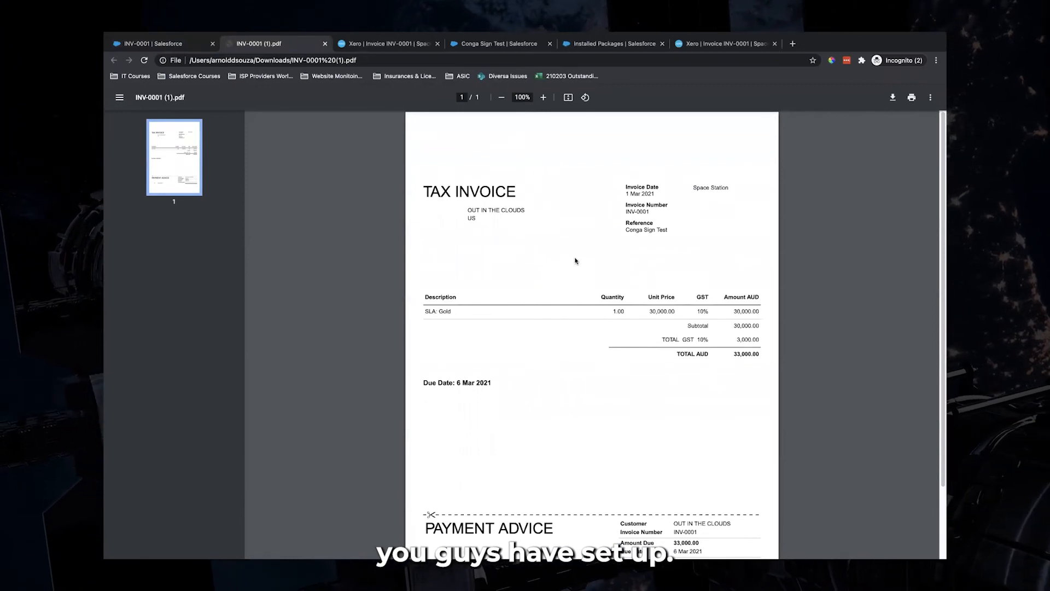
scroll(575, 261, "down", 3)
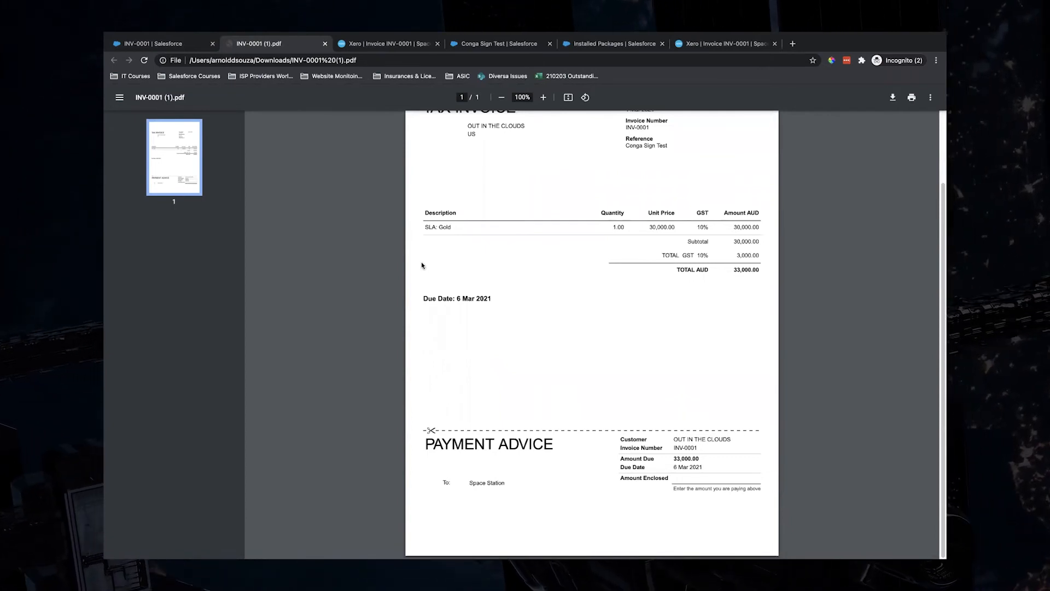
left_click(325, 43)
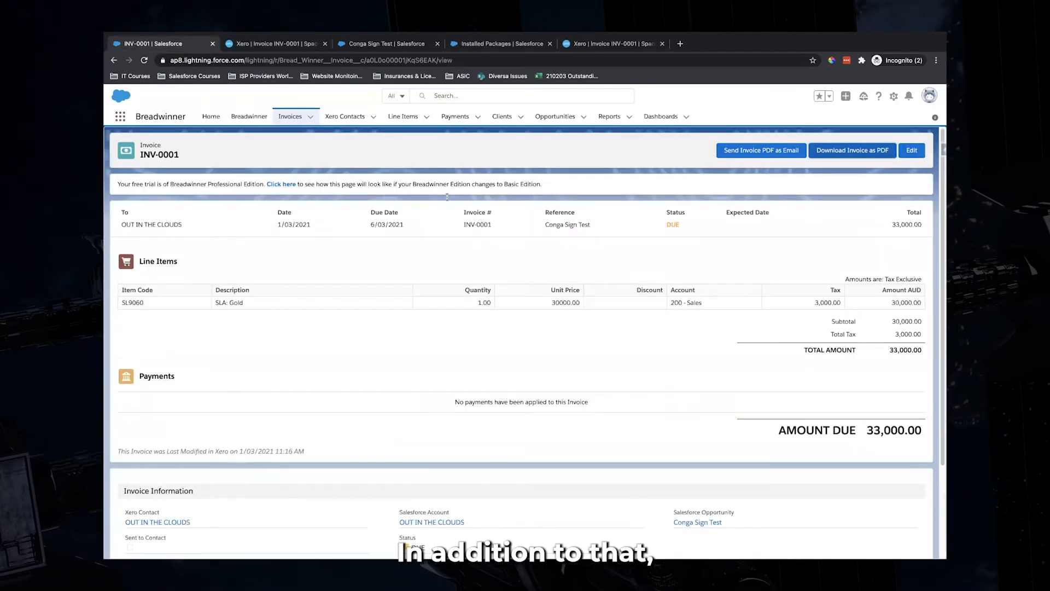
Open the Email the Invoice form for INV-0001 and check the available To recipients
left_click(755, 151)
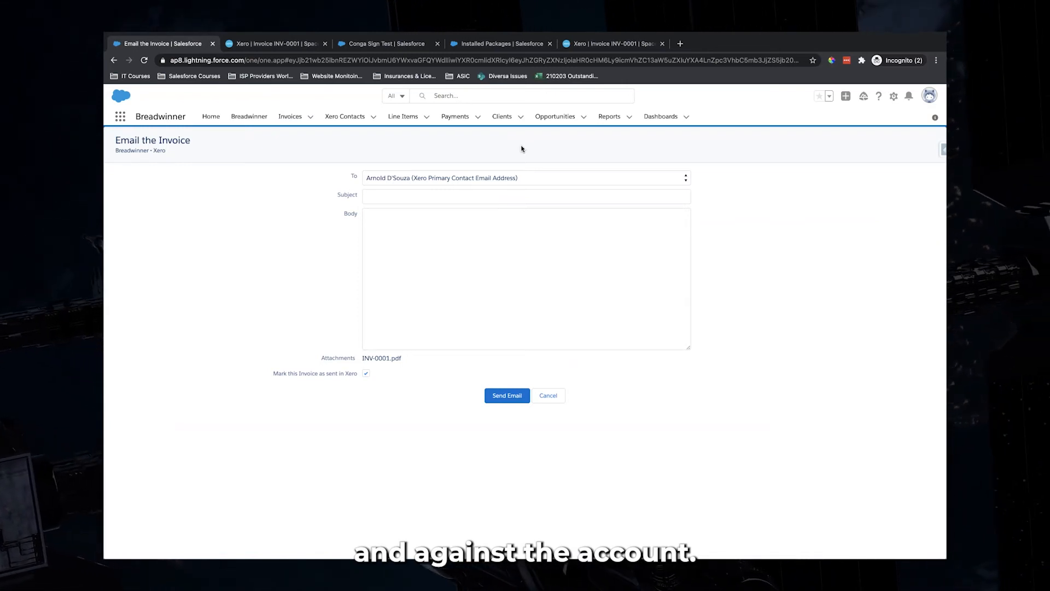
left_click(389, 195)
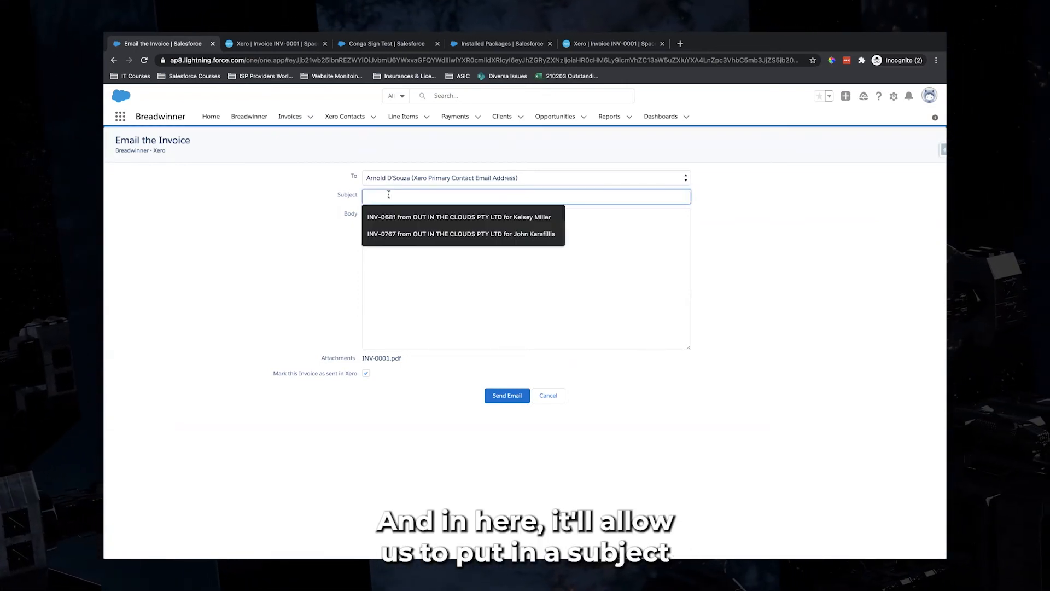
left_click(437, 246)
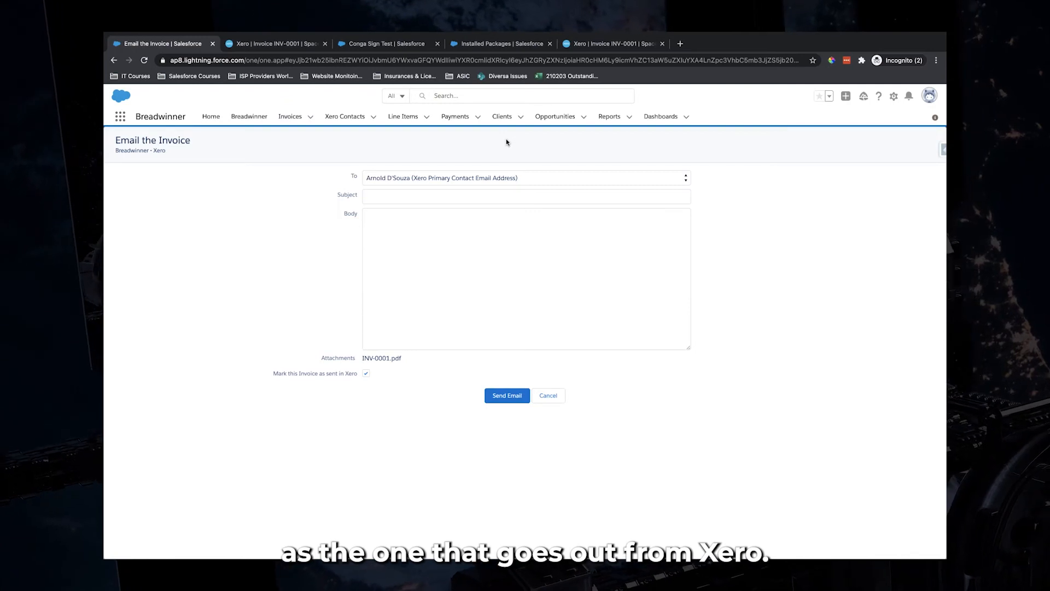
left_click(494, 178)
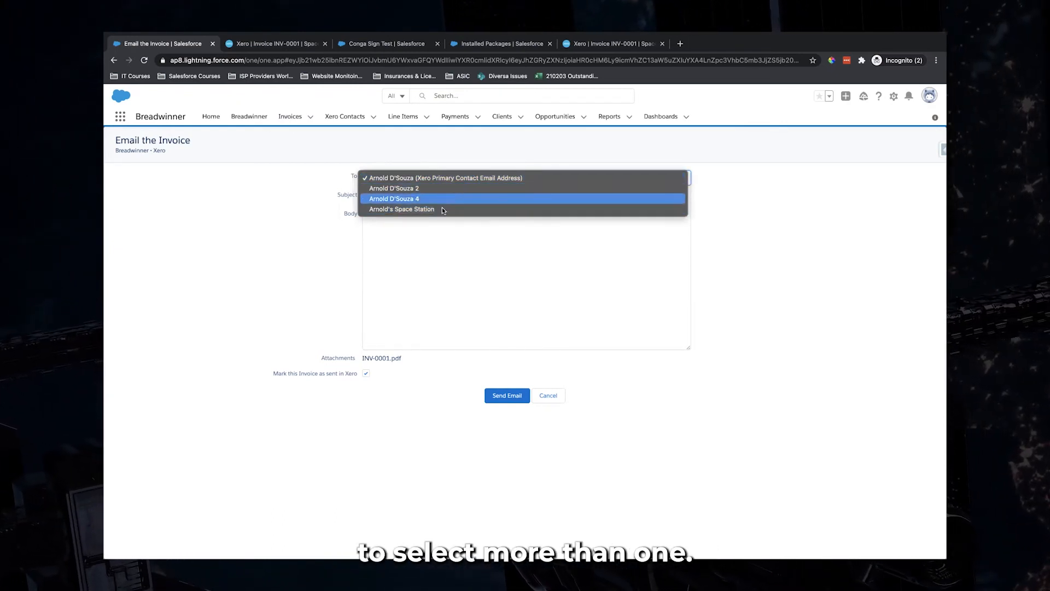
Keep the recipient and enter a 'Test Invoice to' subject naming the contact
left_click(484, 146)
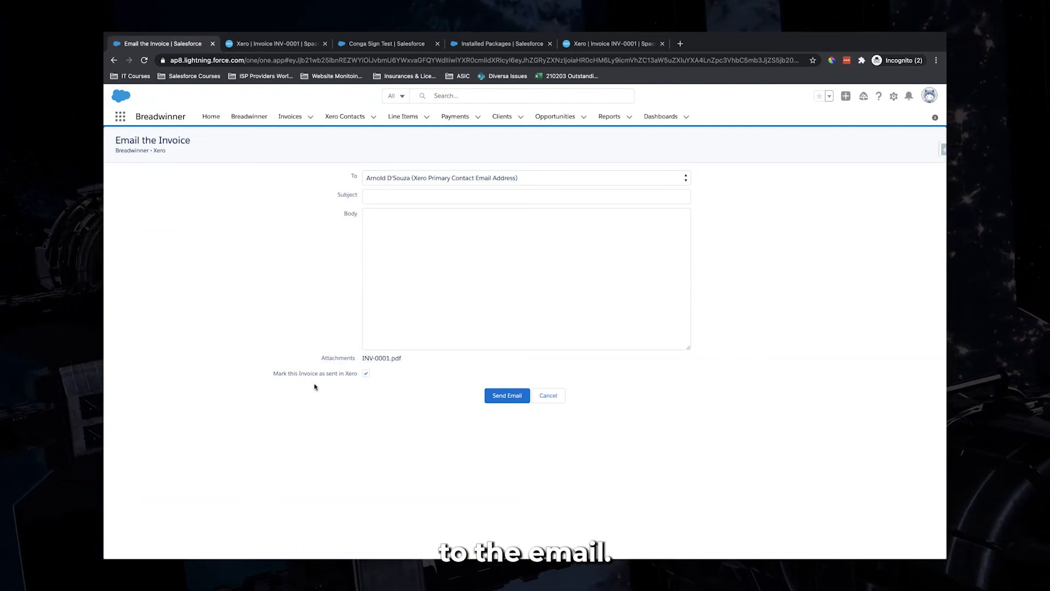
left_click_drag(273, 373, 356, 377)
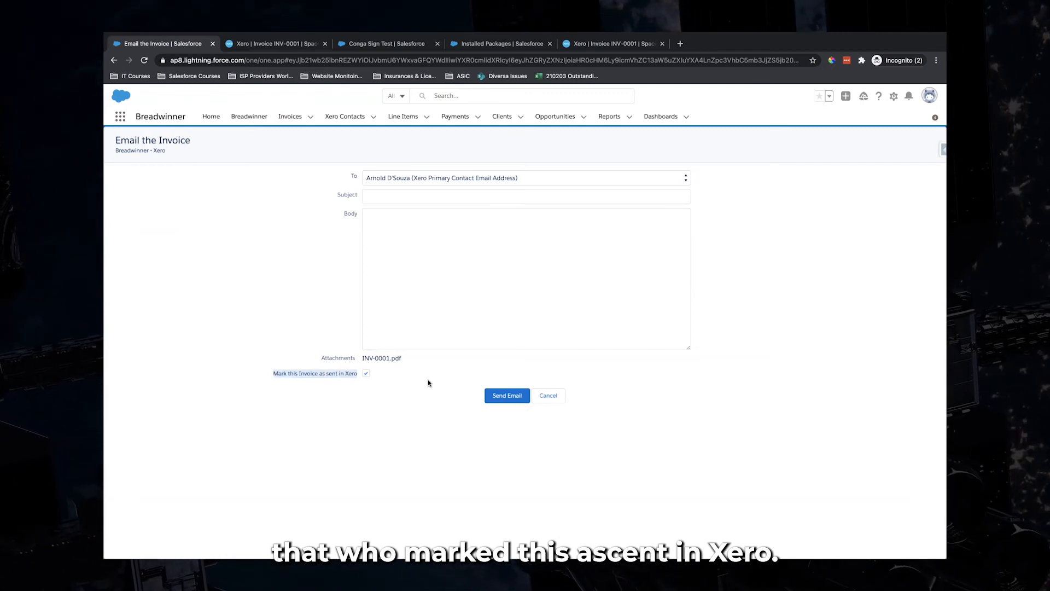
left_click(387, 196)
type("Test Invoice")
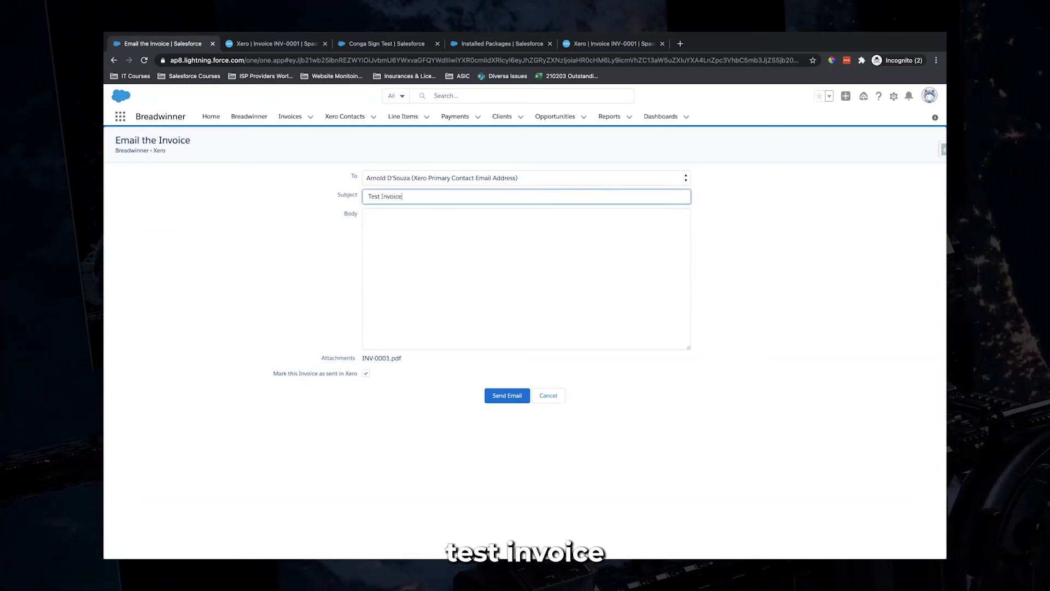
type(" to Arnold")
Write the body greeting the contact, begin 'Please see attached Invoice', and fix the name typo
left_click(440, 270)
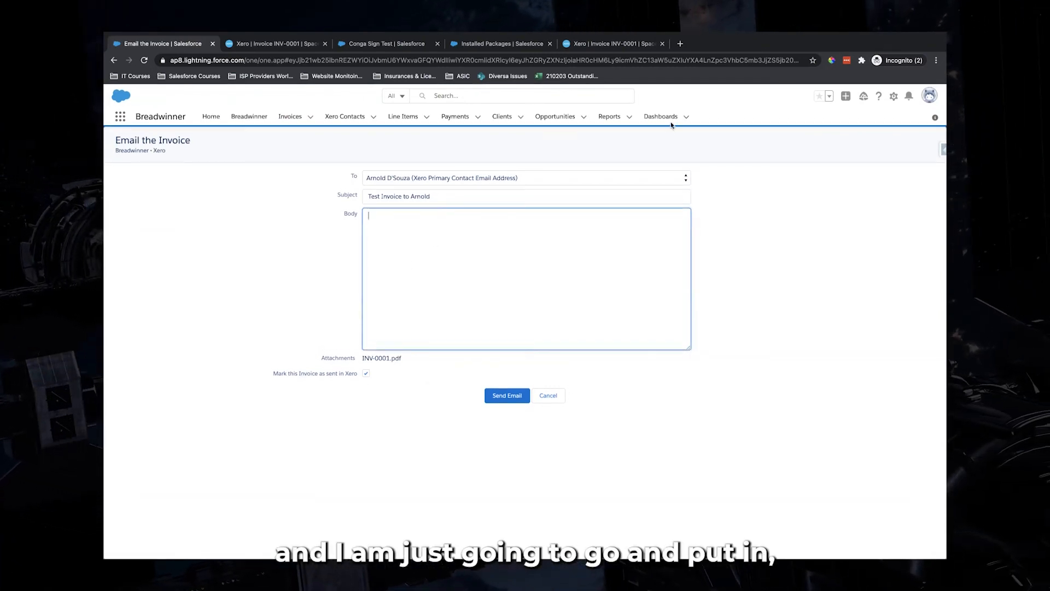
type("Hi")
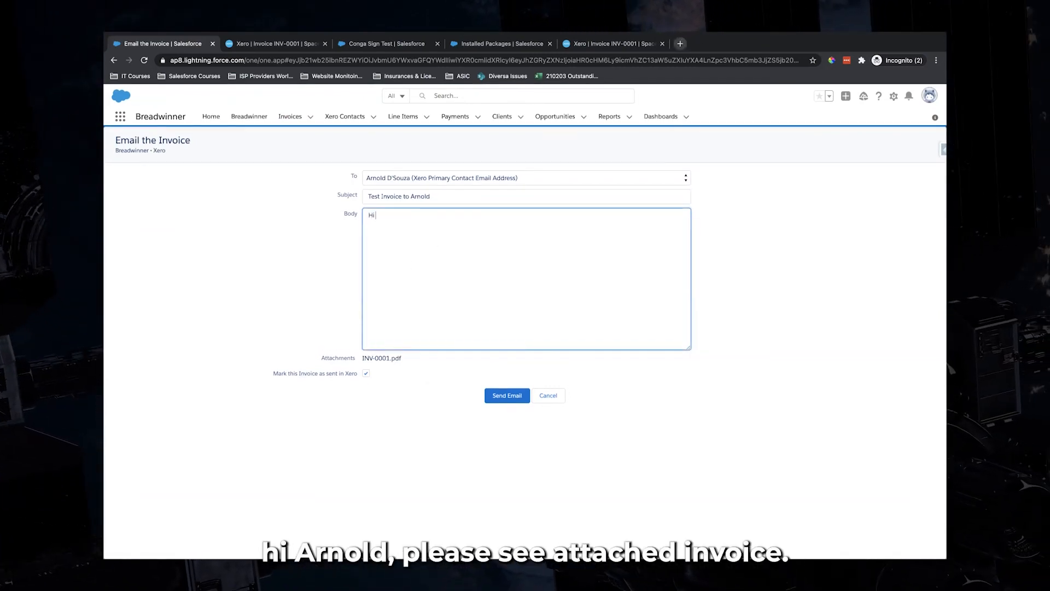
type(" Anrold,")
key("Return")
key("Return")
type("Please see attached Invoice.")
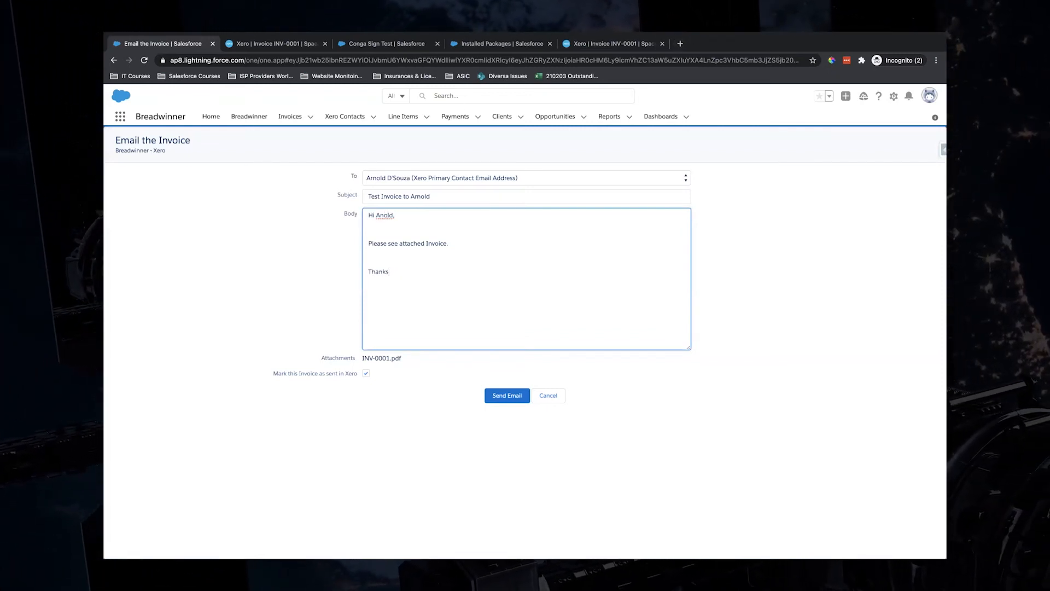
left_click(377, 214)
type("r")
left_click(504, 269)
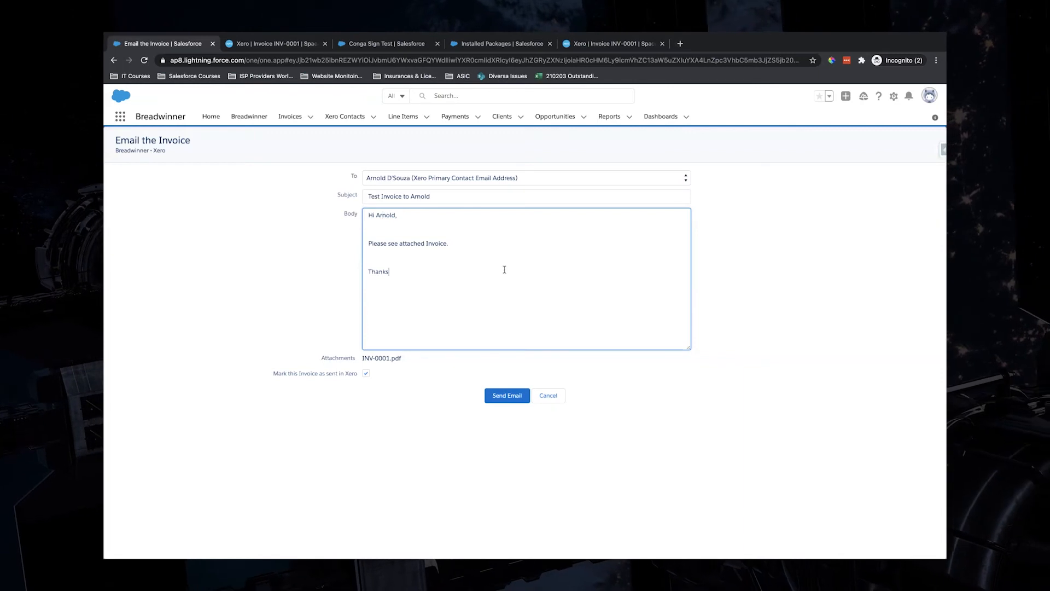
Send the INV-0001 invoice email to the contact so Sent to Contact becomes ticked
left_click(503, 396)
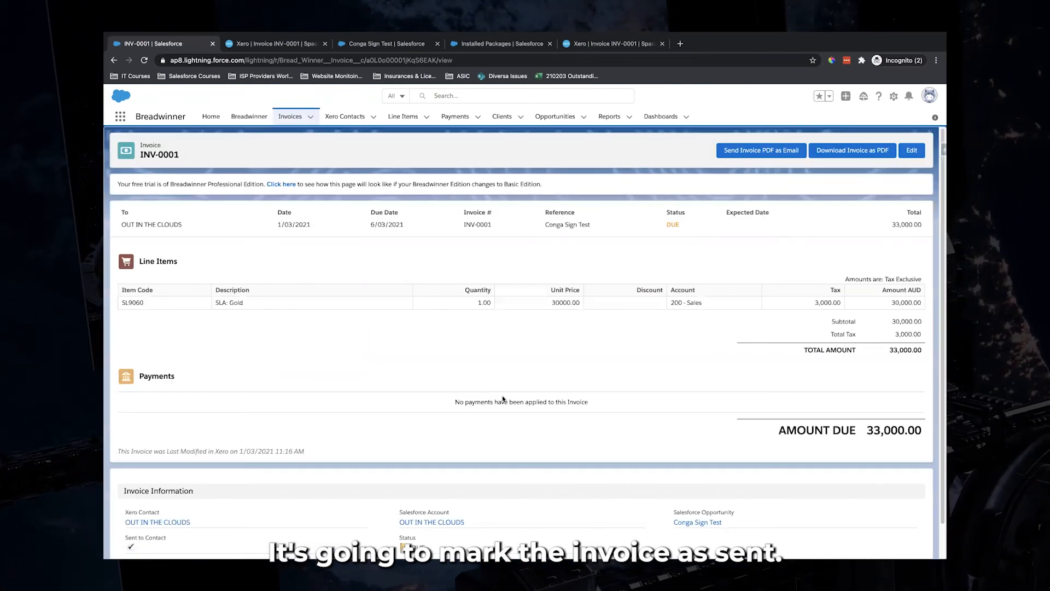
Reload Xero's INV-0001 and confirm it shows Sent with a Breadwinner API history note
left_click(592, 49)
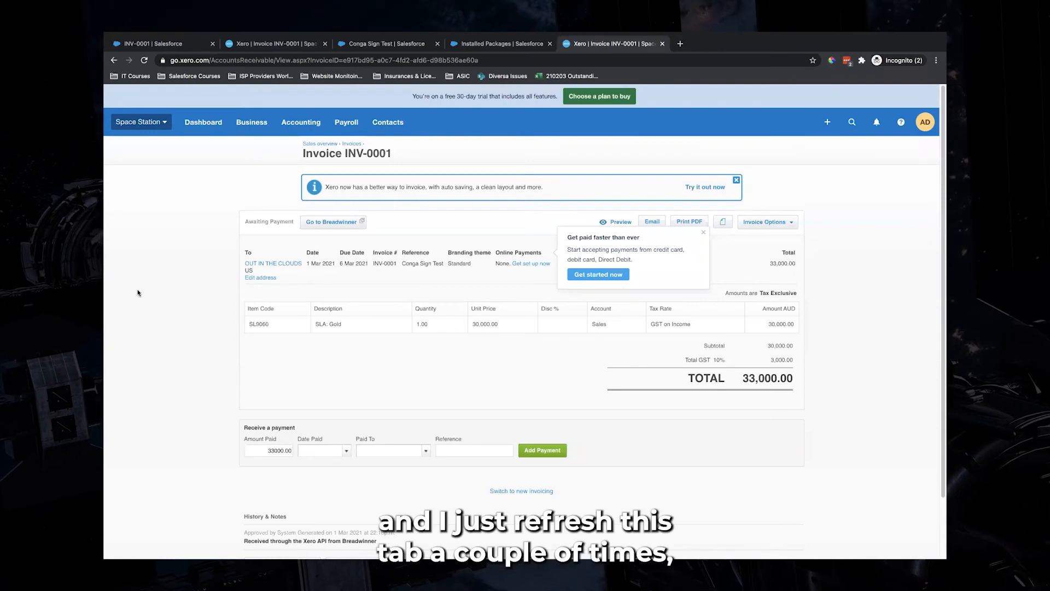
left_click(144, 62)
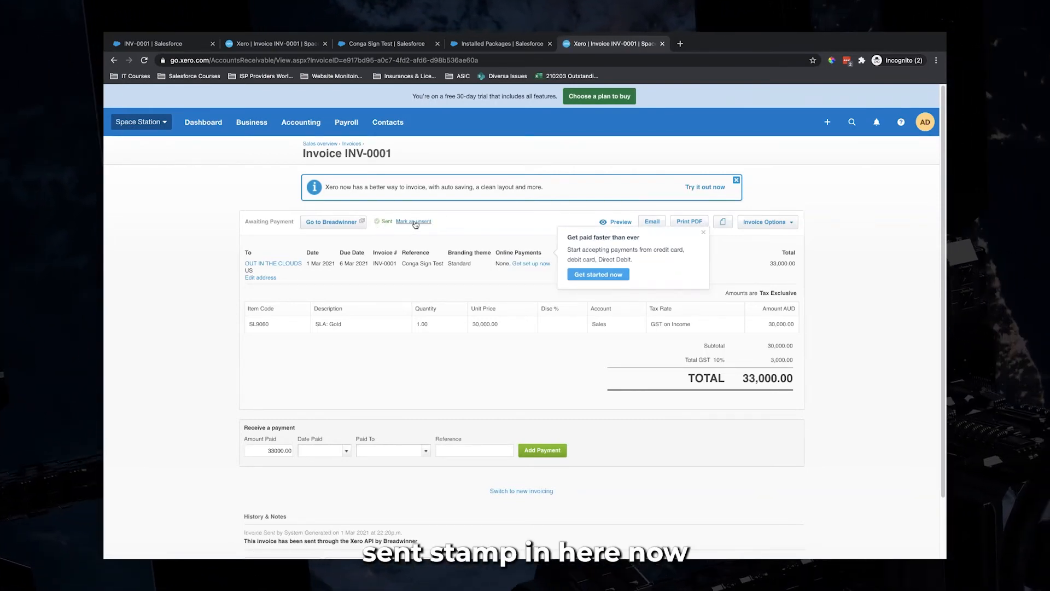
left_click(703, 232)
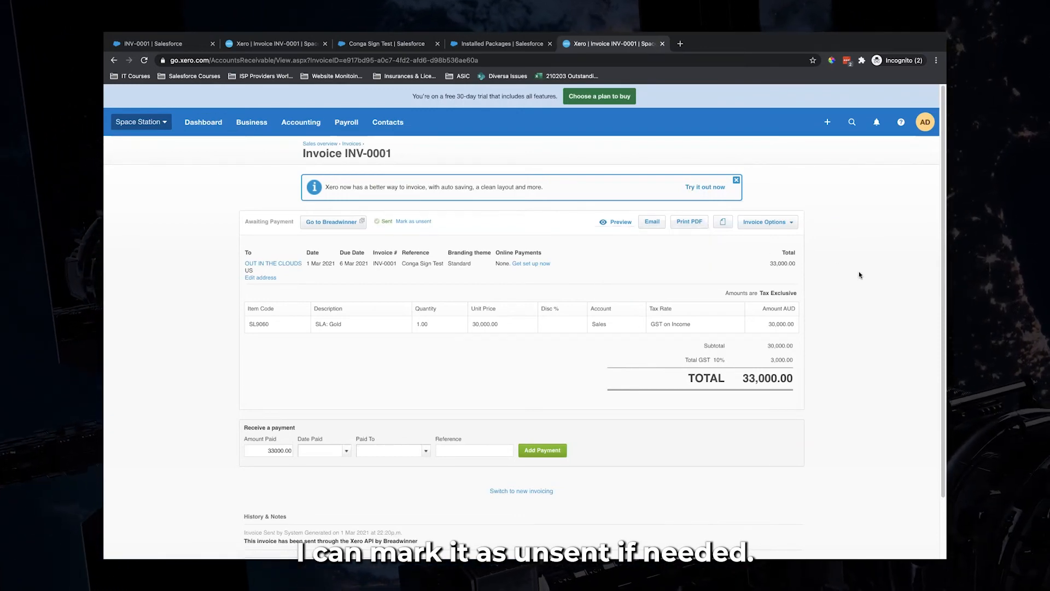
scroll(853, 274, "down", 2)
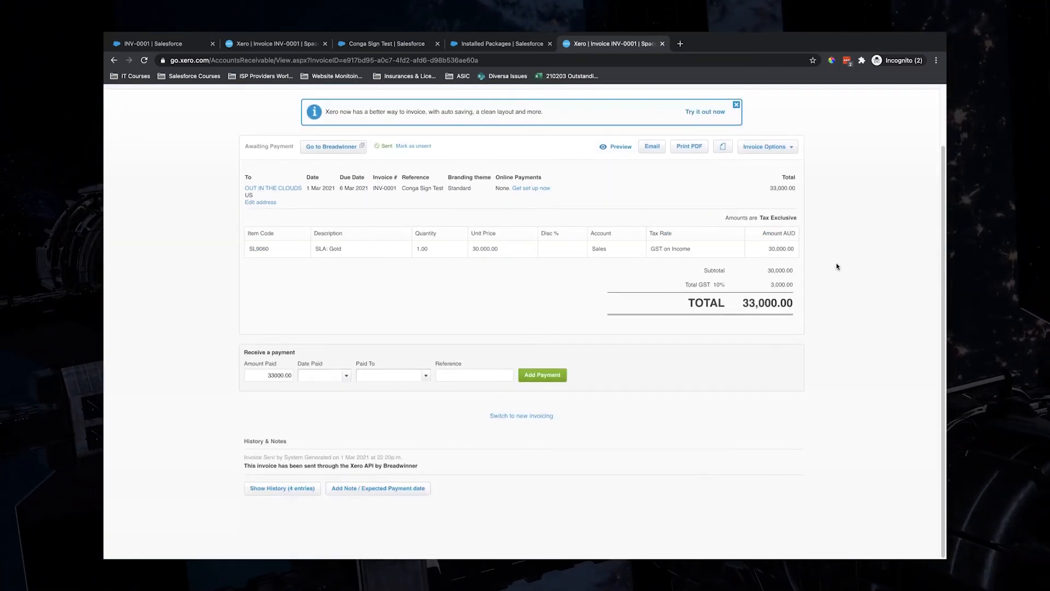
left_click(158, 44)
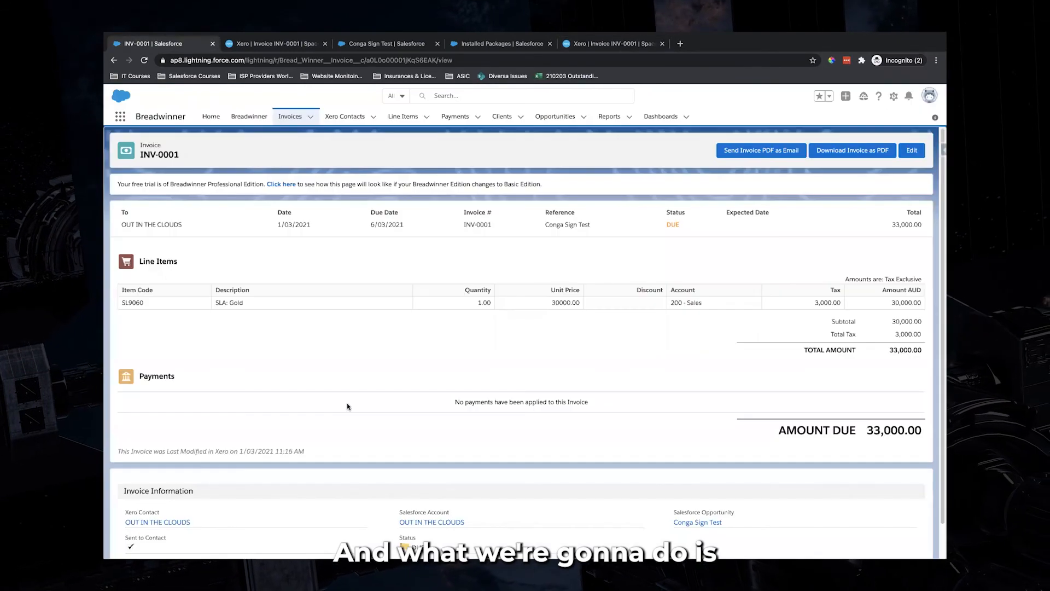
Open the linked Conga Sign Test opportunity and OUT IN THE CLOUDS account in background tabs
scroll(347, 405, "down", 1)
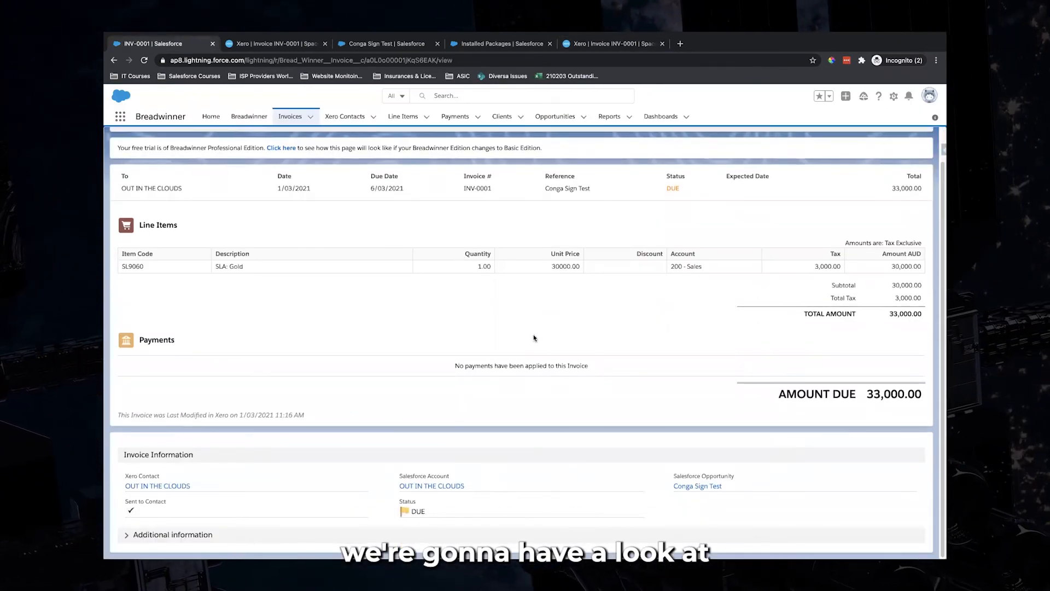
left_click(693, 488, "super")
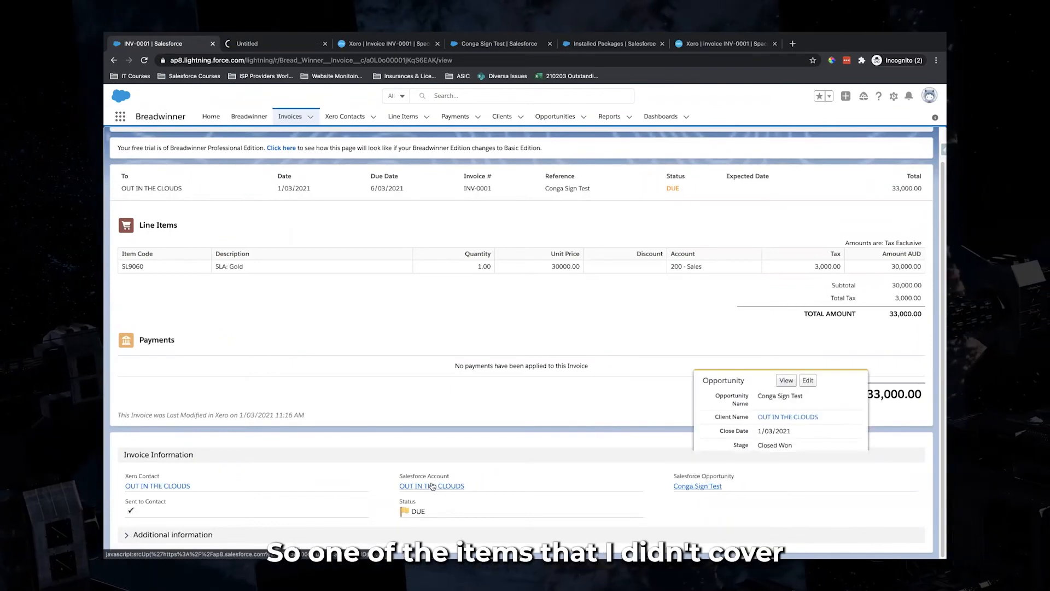
left_click(432, 486, "super")
scroll(318, 126, "up", 1)
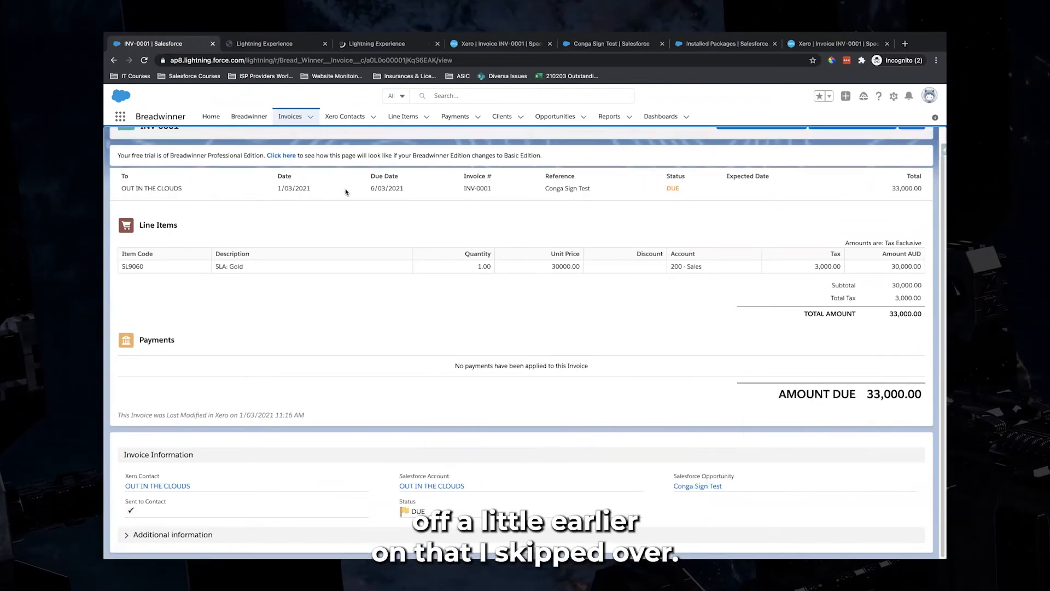
Show Conga Sign Test's Breadwinner section: 30,000.00 invoiced and due, 0.00 paid
left_click(290, 47)
left_click(185, 253)
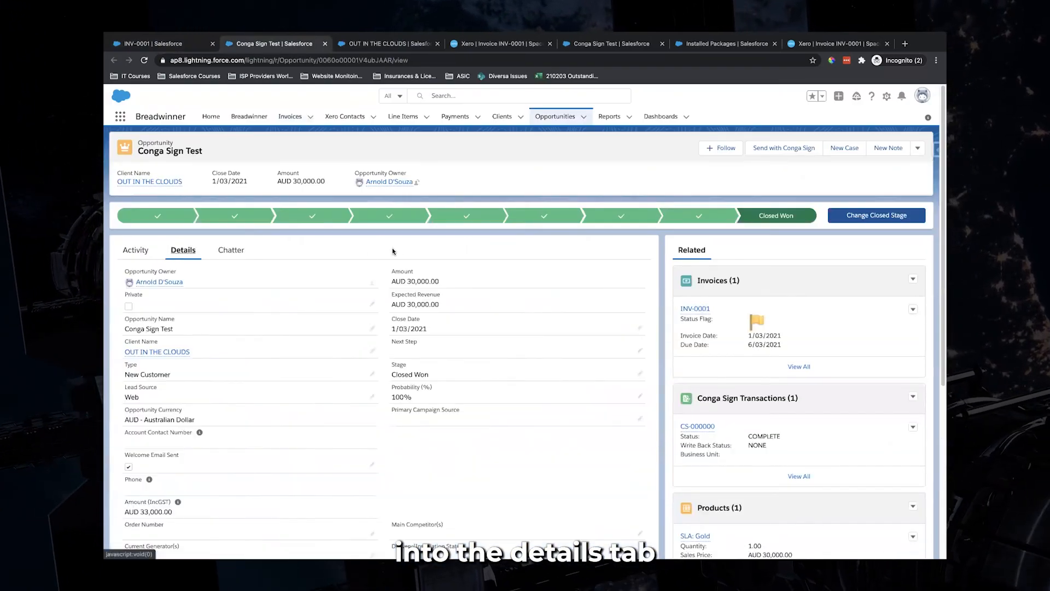
scroll(393, 249, "down", 4)
scroll(393, 249, "down", 4)
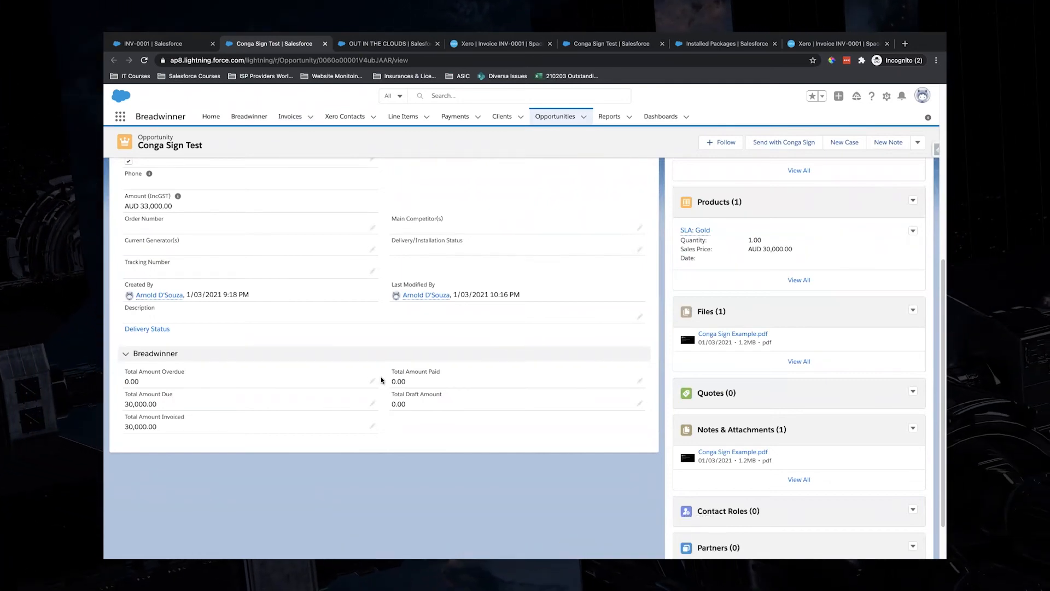
Review the OUT IN THE CLOUDS client and preview INV-0001 in its related Invoices (1) list
left_click(402, 44)
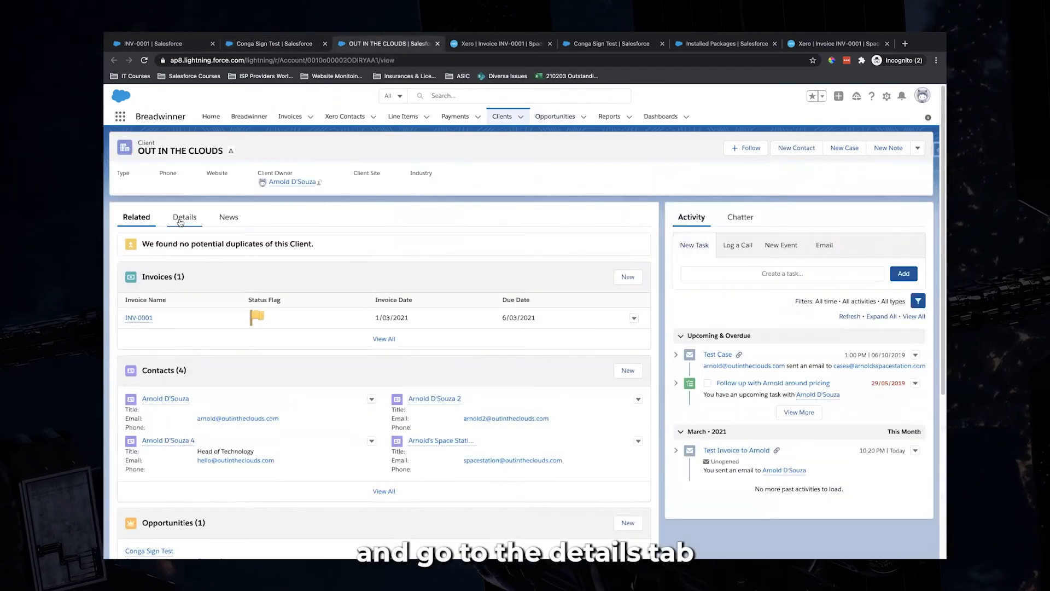
left_click(184, 217)
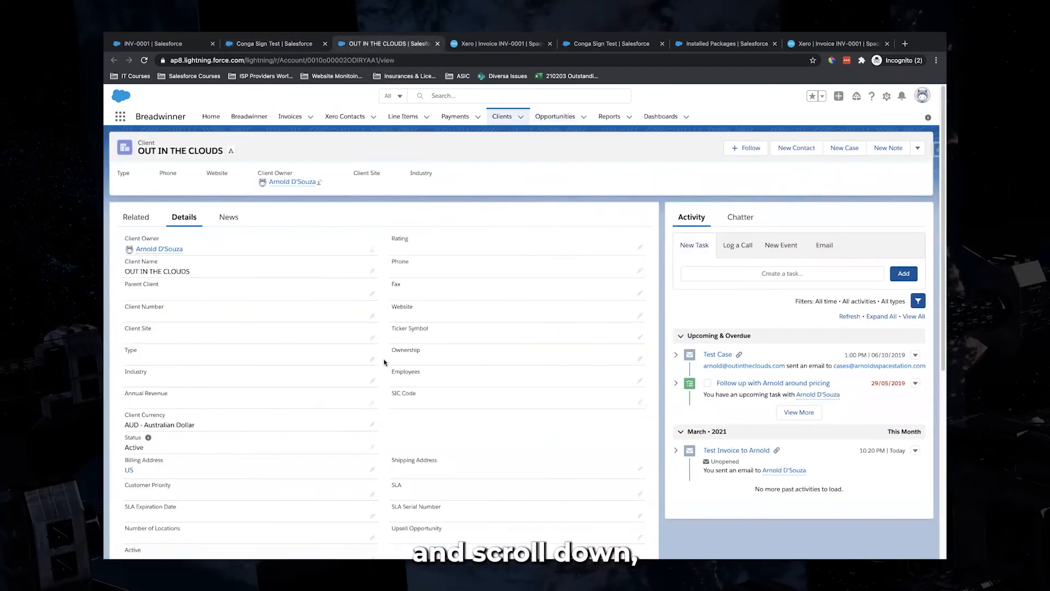
scroll(386, 365, "down", 5)
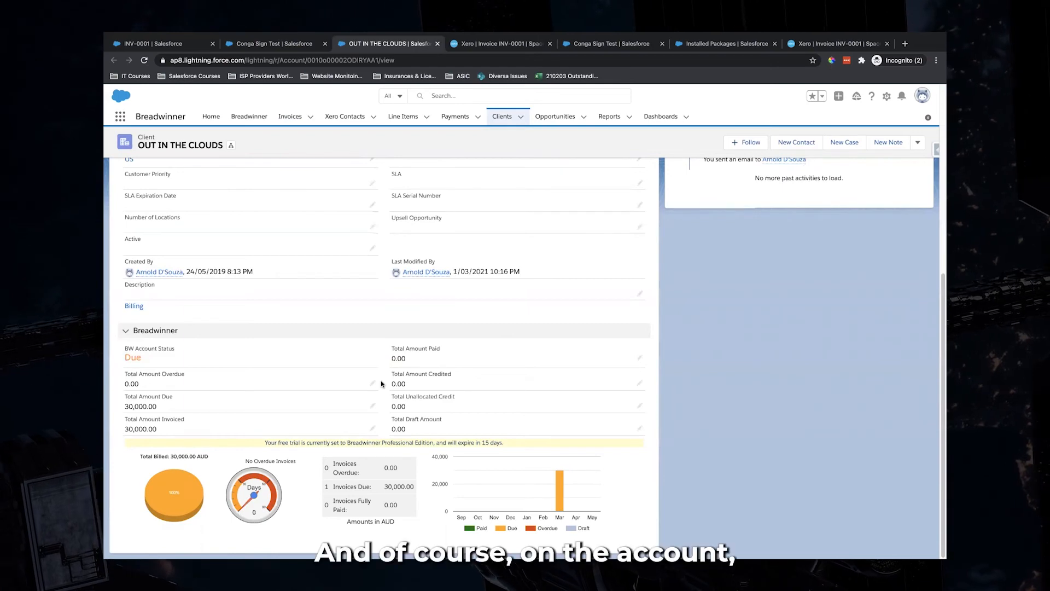
scroll(381, 383, "up", 15)
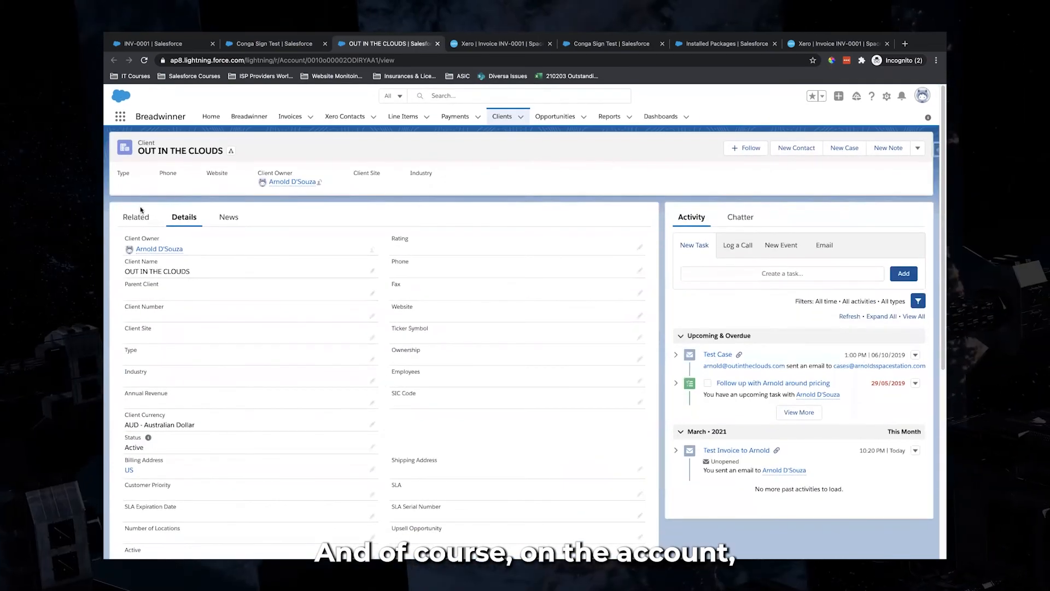
left_click(143, 218)
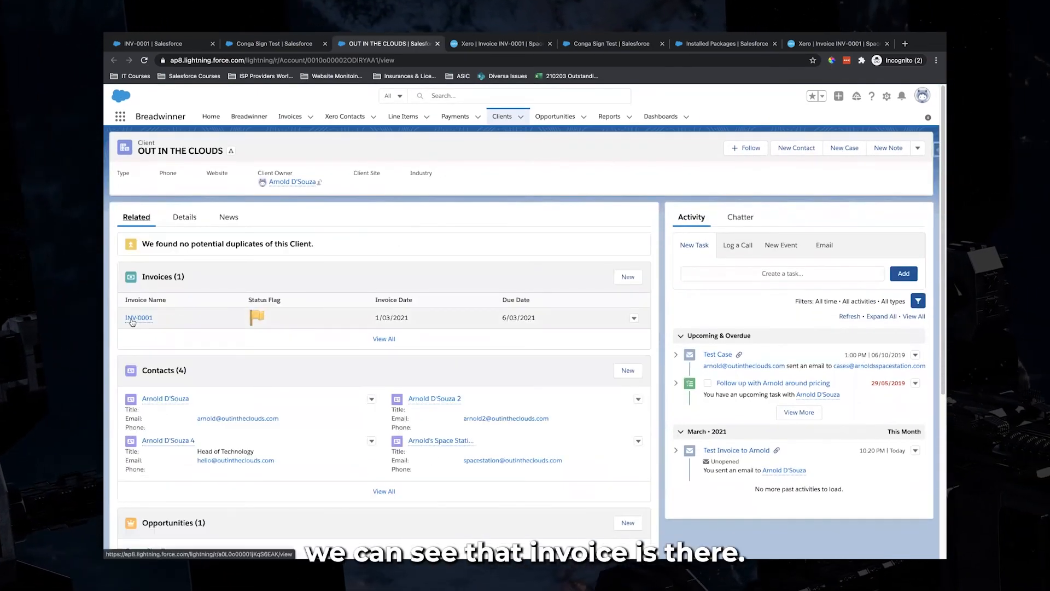
mouse_move(132, 322)
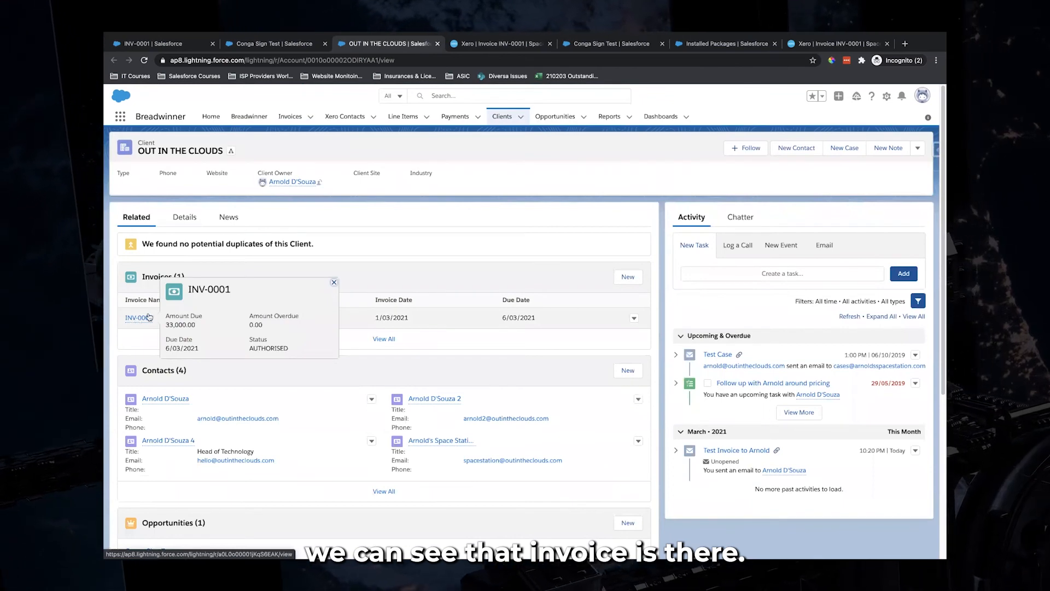
Check INV-0001, due 6/03/2021, under Conga Sign Test's related invoices before returning to Xero
left_click(284, 47)
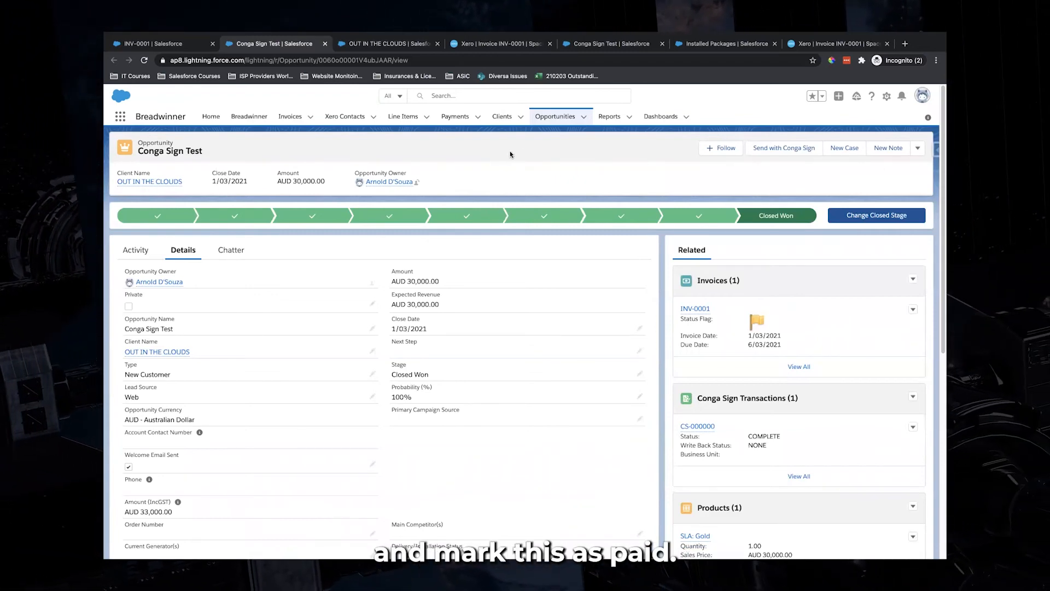
left_click(806, 48)
Pay INV-0001 in full: 33,000.00 on 1 Mar 2021 to 970 - Owner A Share Capital, reference 'manualtransaction'
left_click(347, 382)
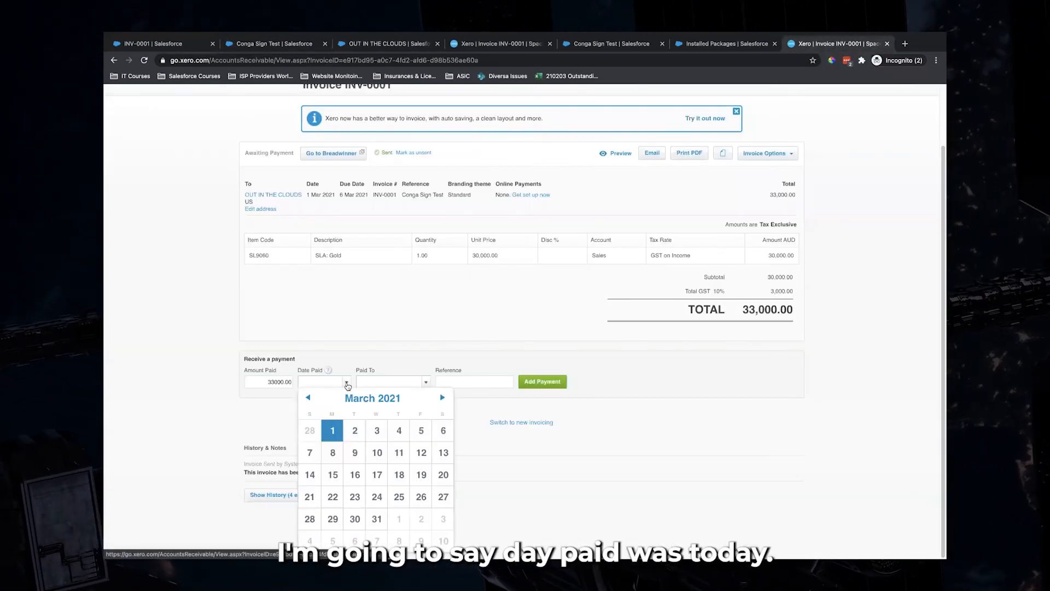
left_click(334, 431)
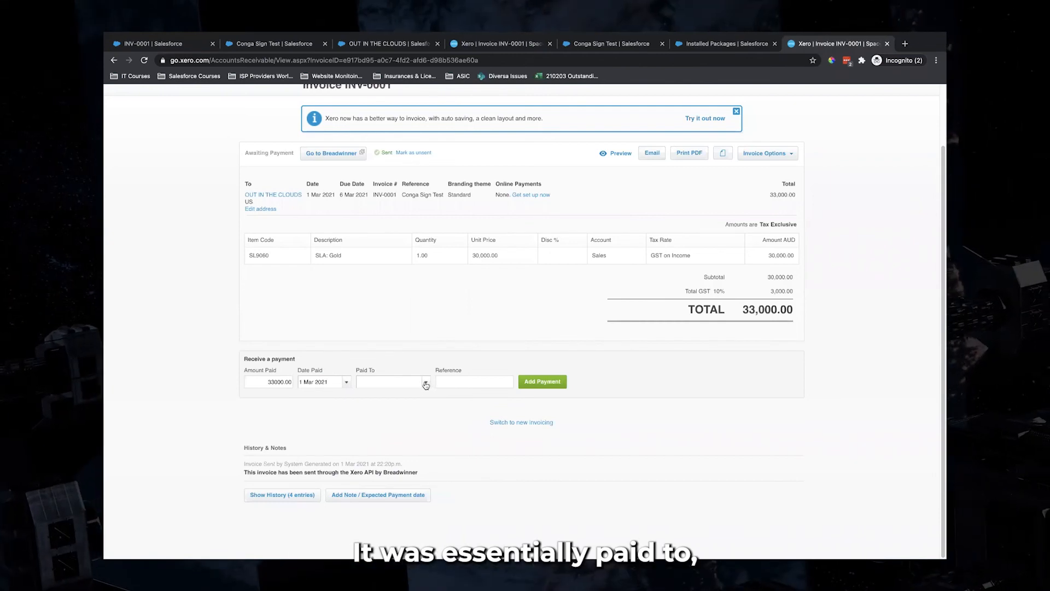
left_click(405, 381)
scroll(414, 447, "down", 1)
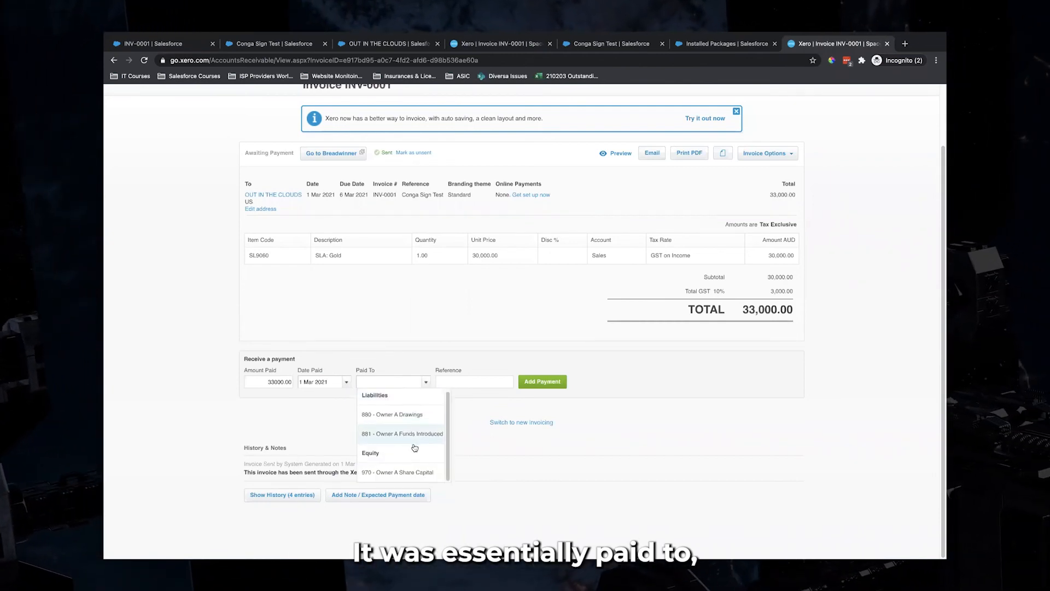
scroll(412, 400, "down", 1)
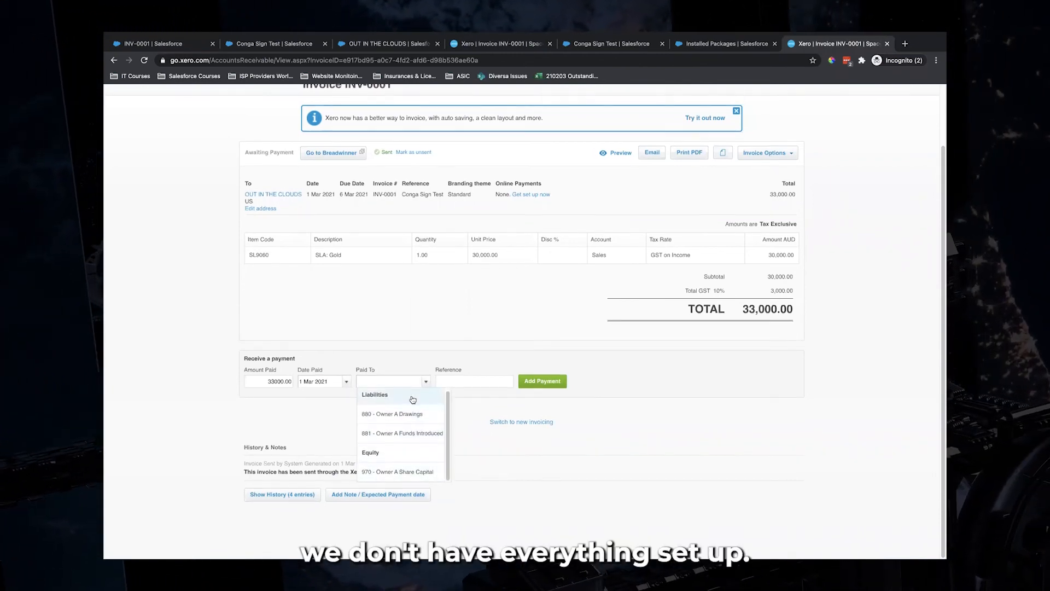
left_click(414, 474)
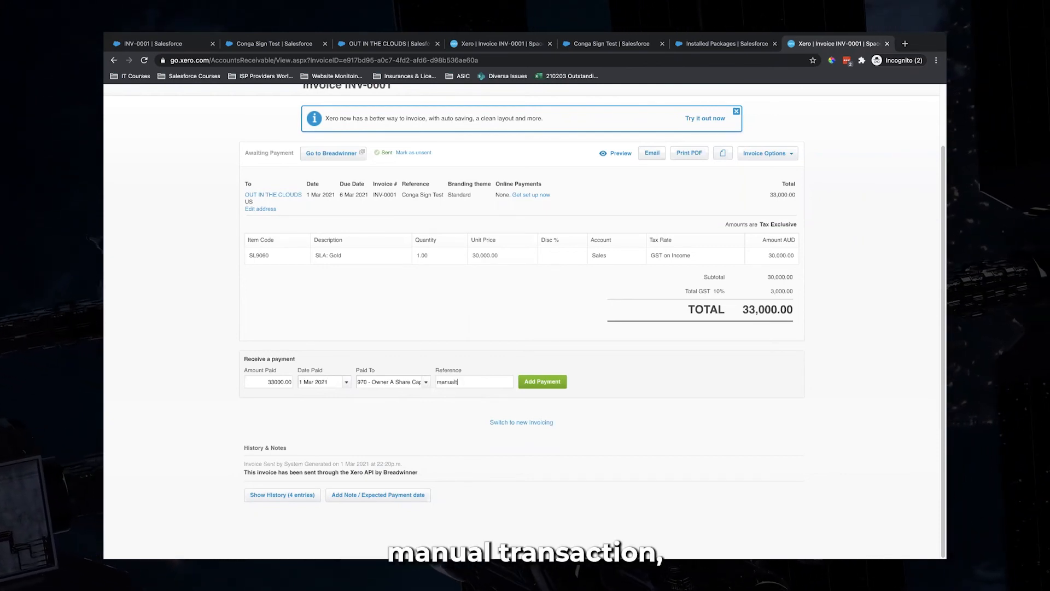
type("manualtransaction")
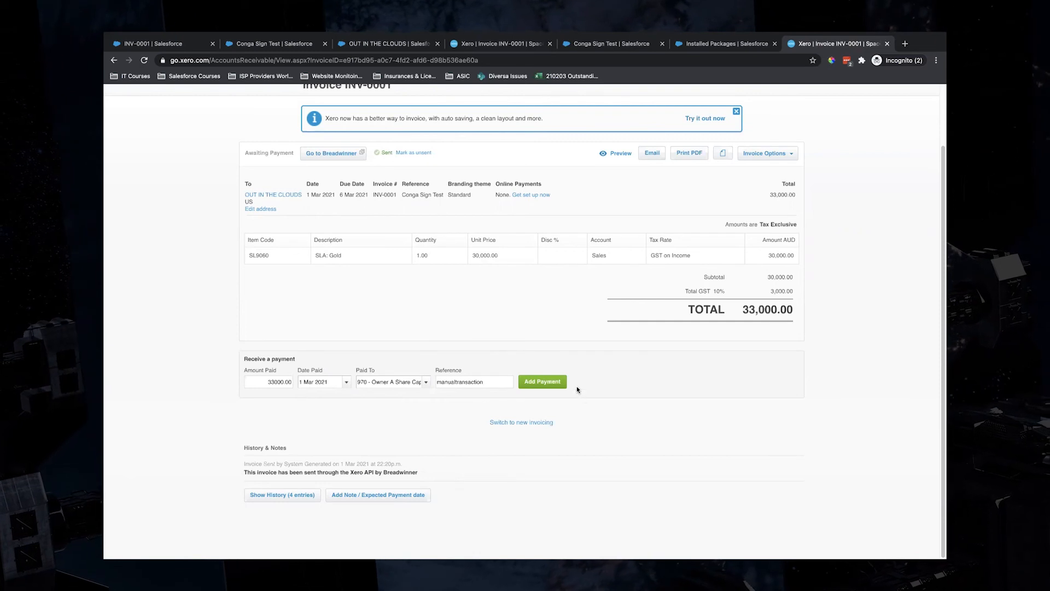
left_click(546, 382)
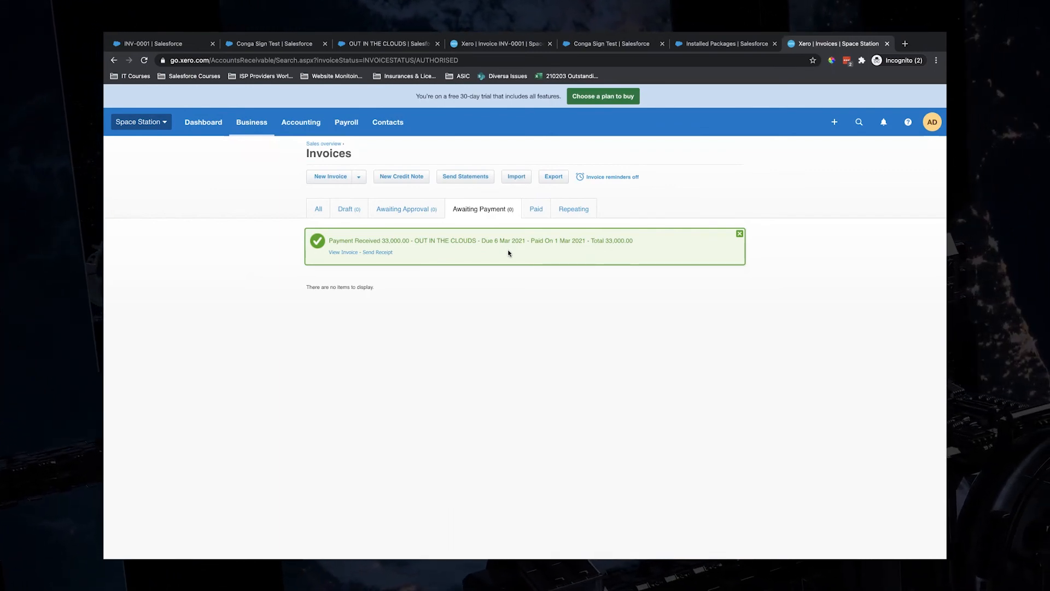
Review the paid Xero INV-0001 with 0.00 due, then compare Salesforce's copy still showing DUE
left_click(343, 252)
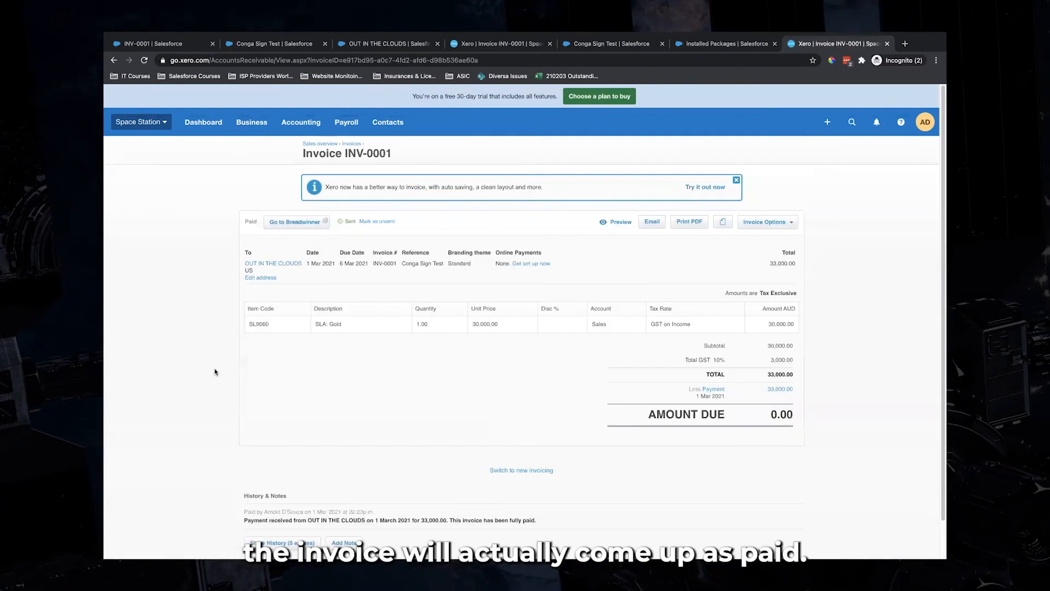
left_click_drag(649, 417, 802, 411)
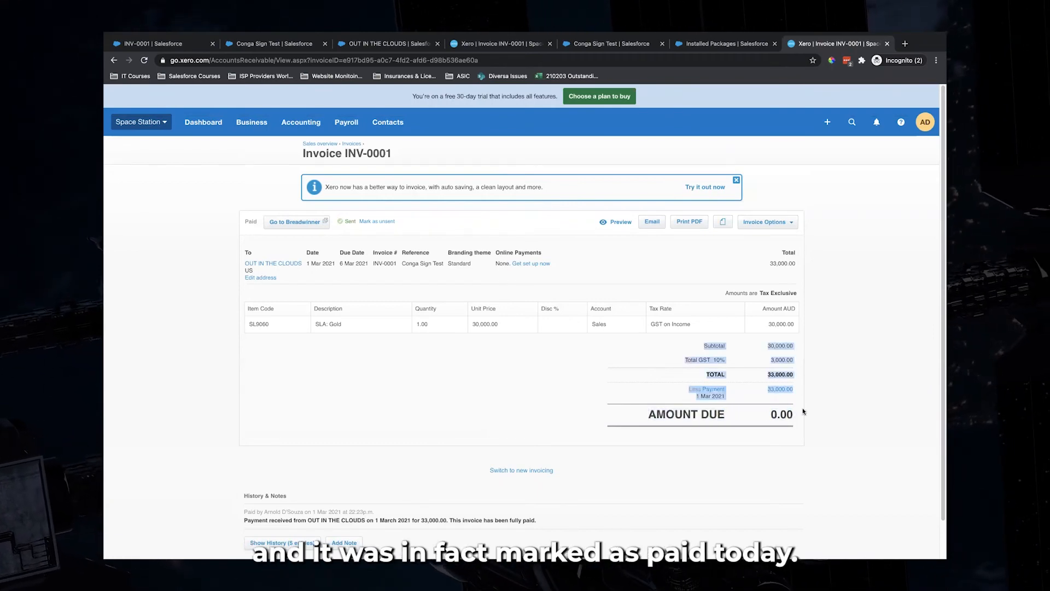
left_click(803, 411)
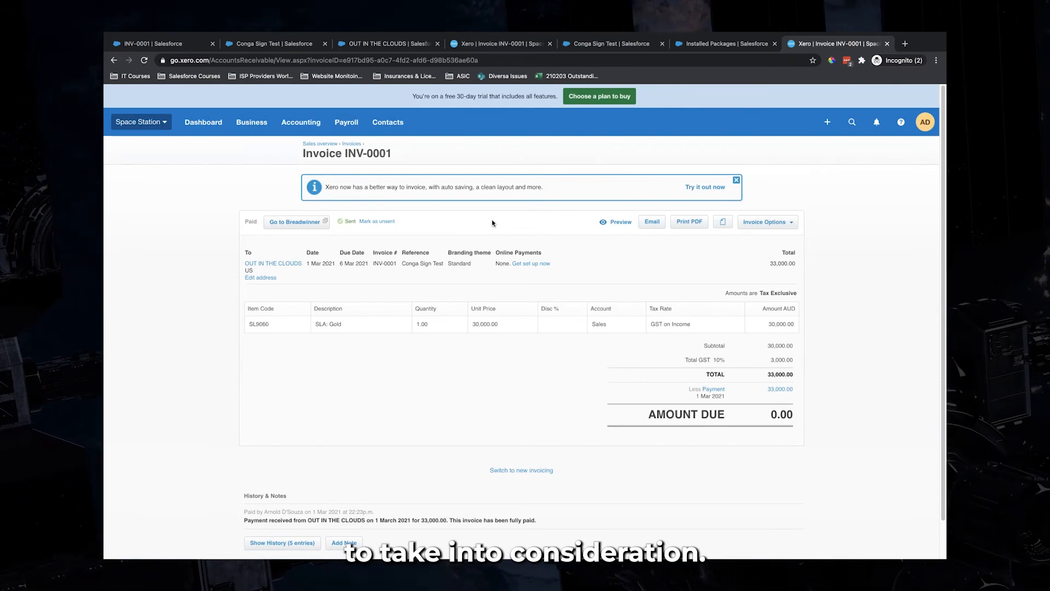
left_click(164, 46)
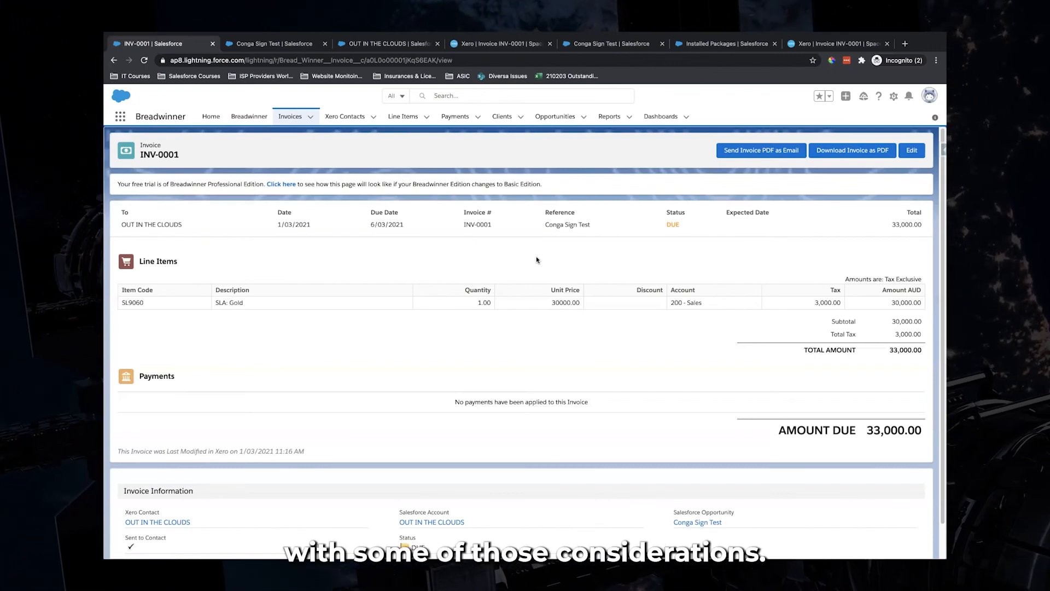
Reload Salesforce INV-0001 to confirm PAID, payment INV-0001-Payment-1 of 33,000.00, and 0.00 due
left_click(144, 61)
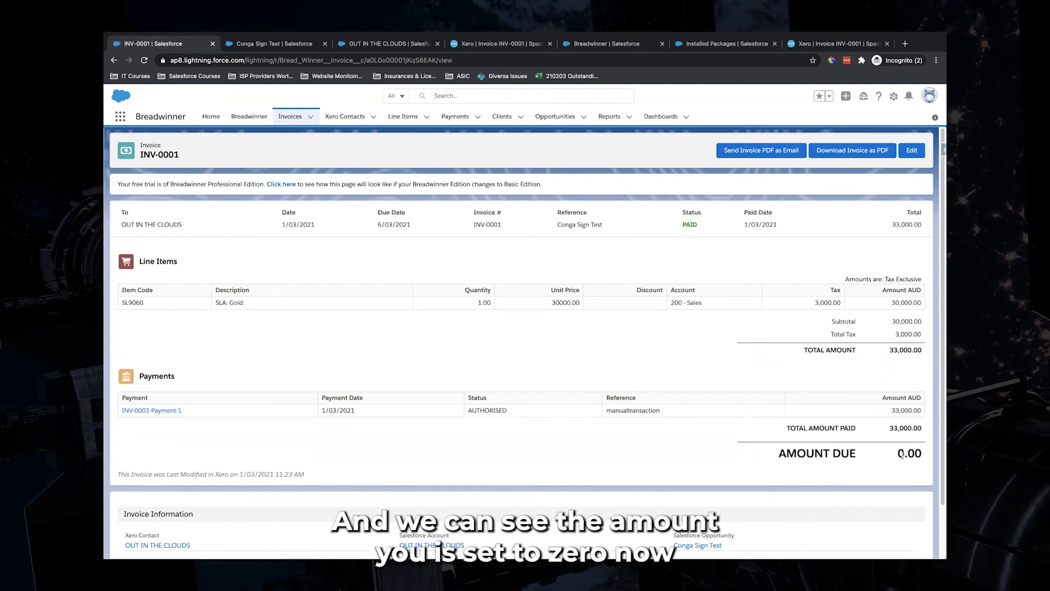
left_click_drag(779, 459, 922, 457)
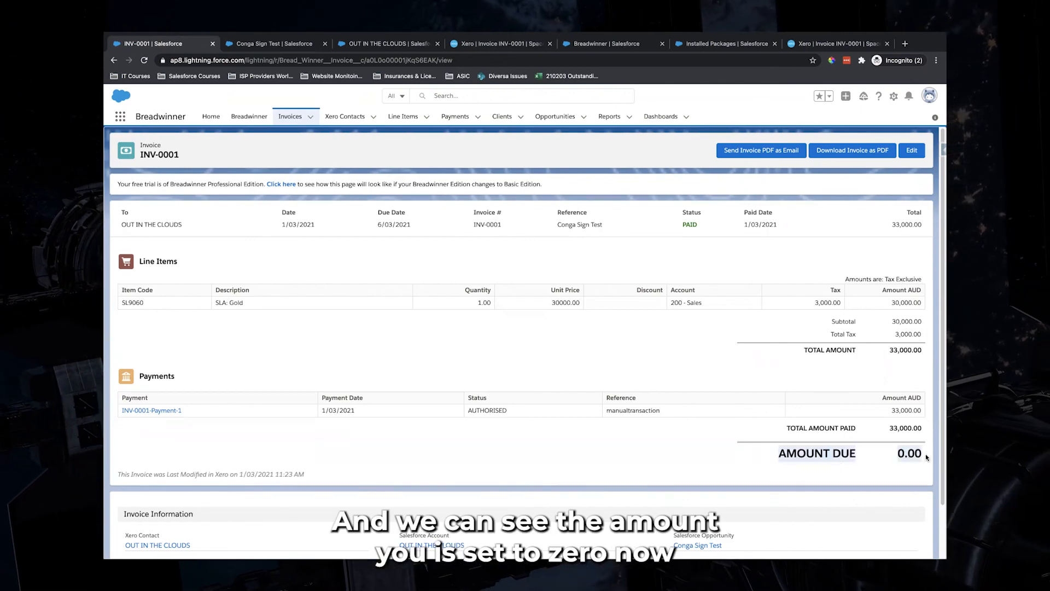
left_click(528, 264)
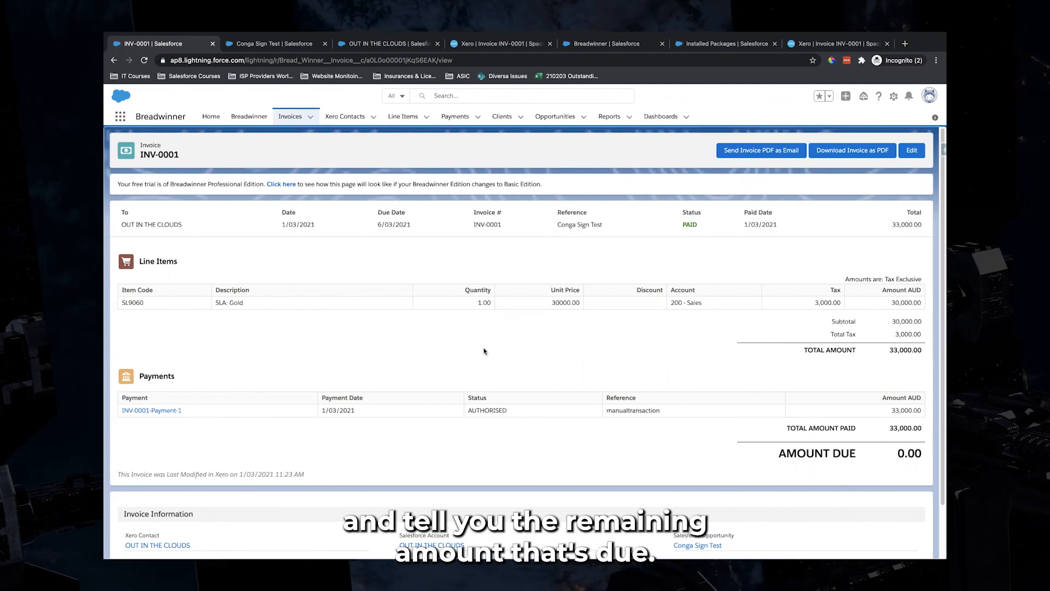
Reload the Conga Sign Test opportunity and OUT IN THE CLOUDS client tabs to pull in the payment
left_click(291, 45)
key("super+r")
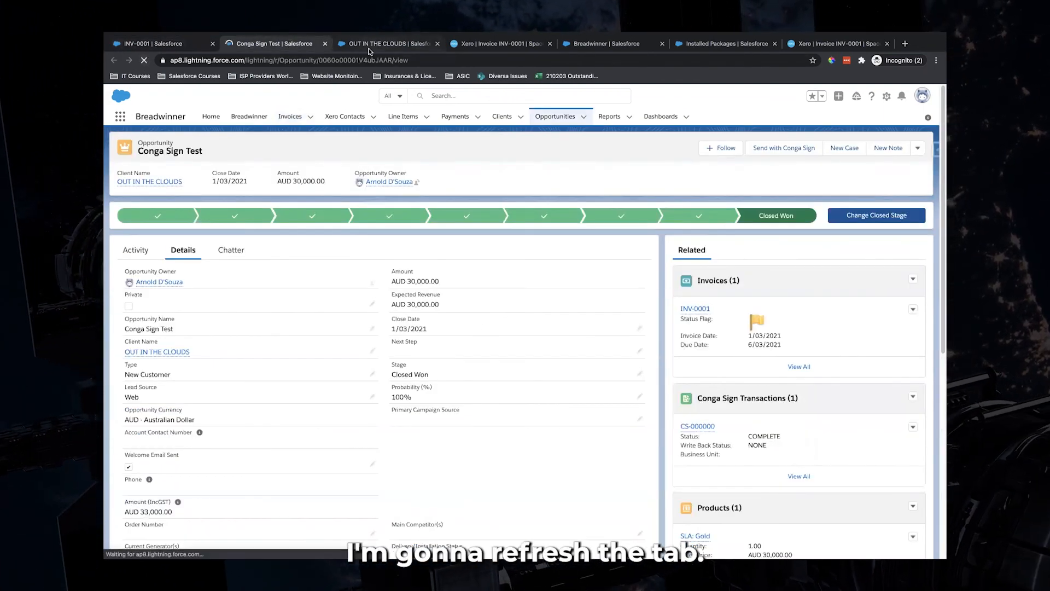
left_click(374, 44)
key("super+r")
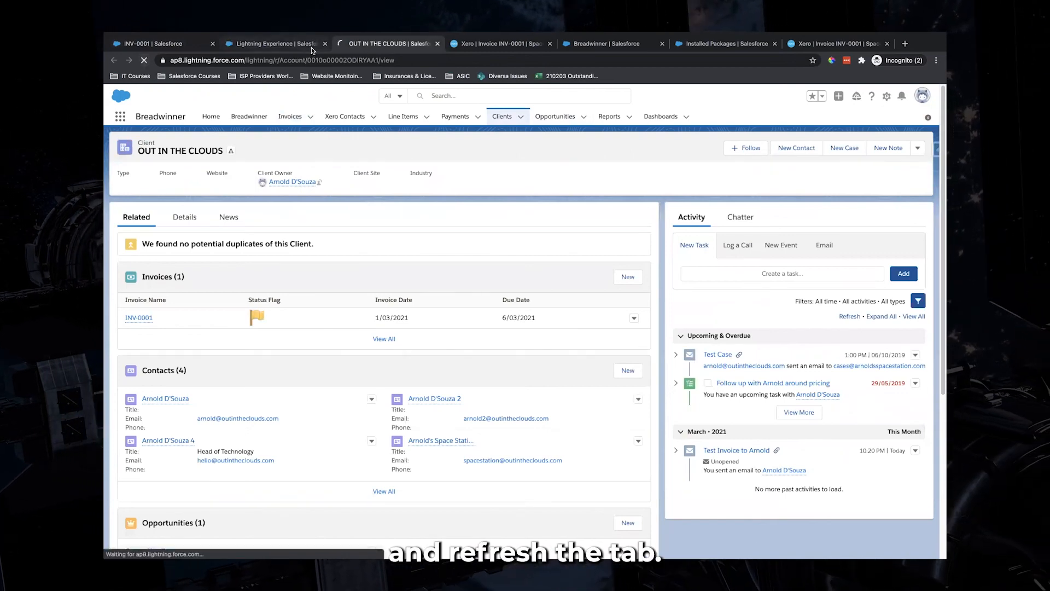
Confirm Conga Sign Test totals 30,000.00 paid and the client lists INV-0001 with a green flag
left_click(312, 49)
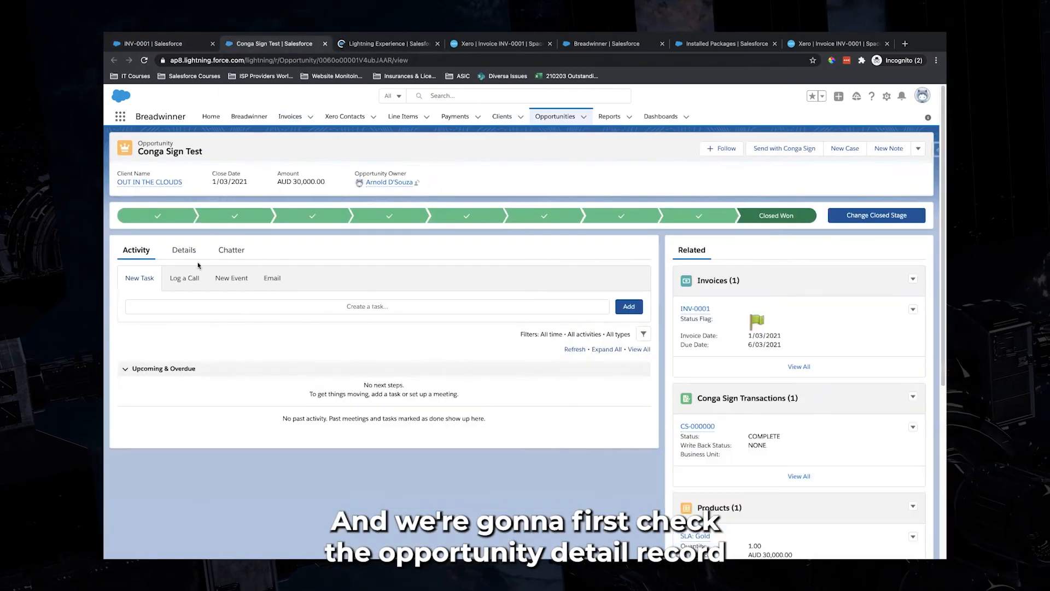
left_click(184, 250)
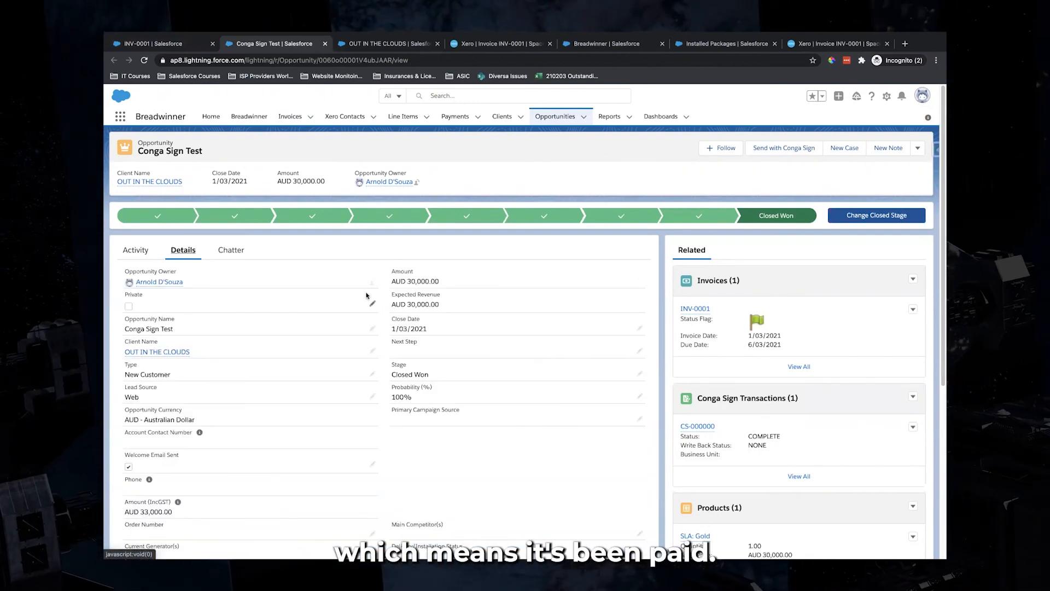
scroll(251, 298, "down", 5)
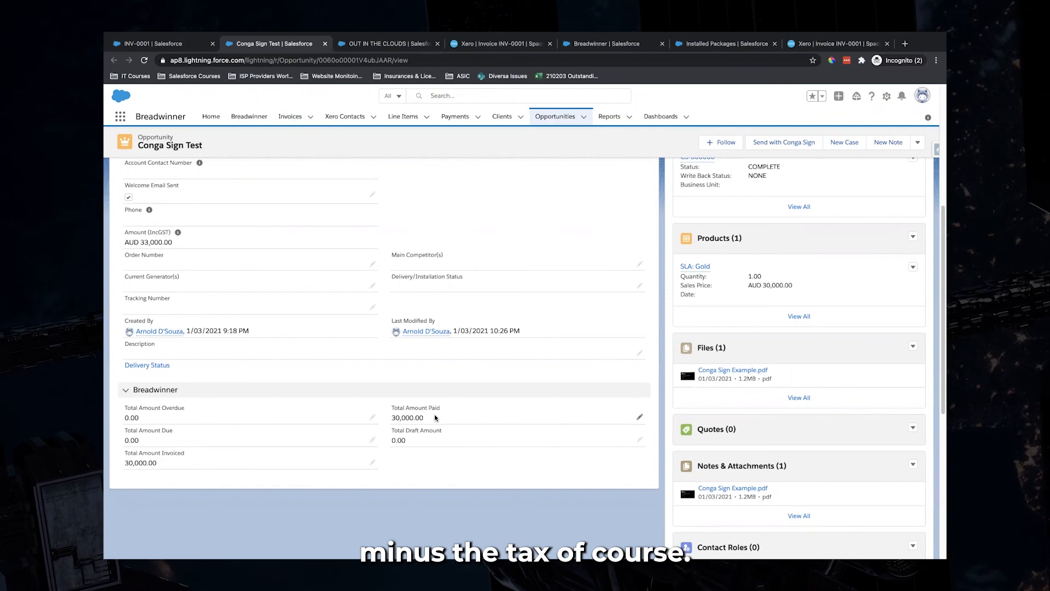
left_click(375, 43)
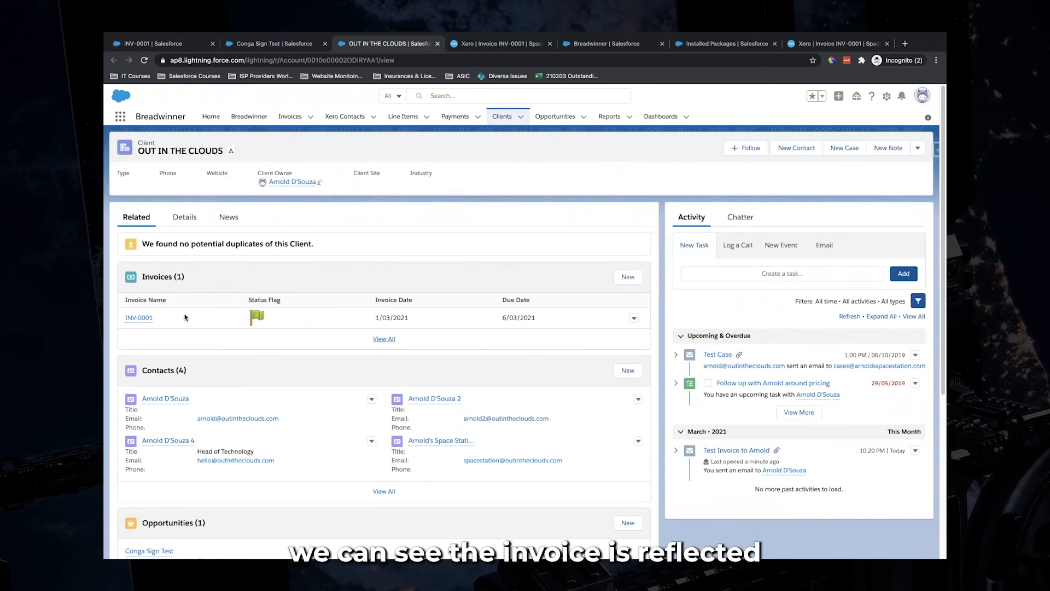
Check the OUT IN THE CLOUDS client's Details for Breadwinner status Paid and 30,000.00 total paid
left_click(185, 219)
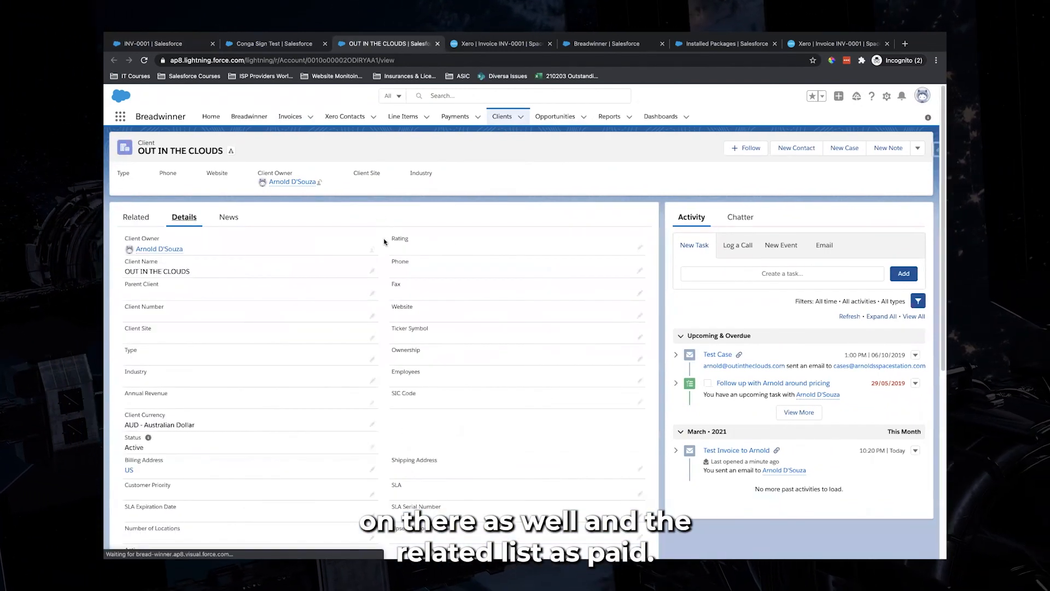
scroll(382, 225, "down", 4)
scroll(382, 244, "down", 3)
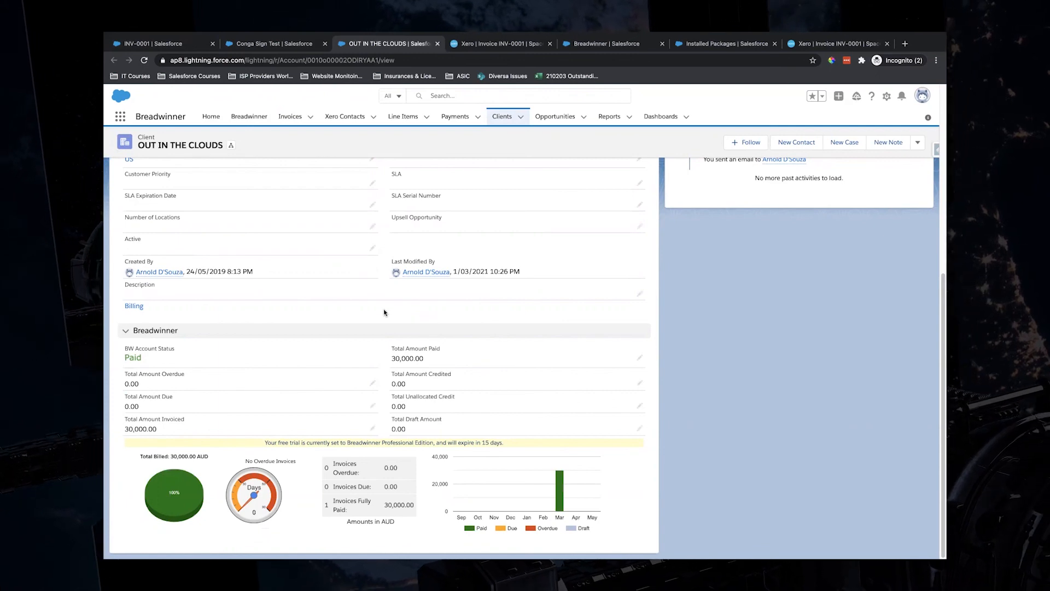
scroll(384, 312, "up", 6)
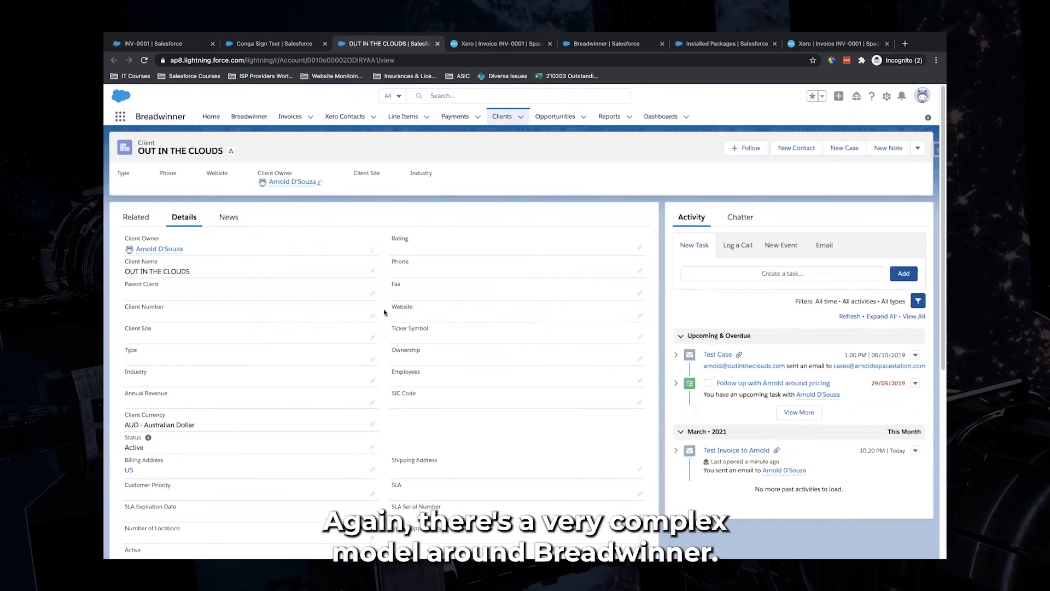